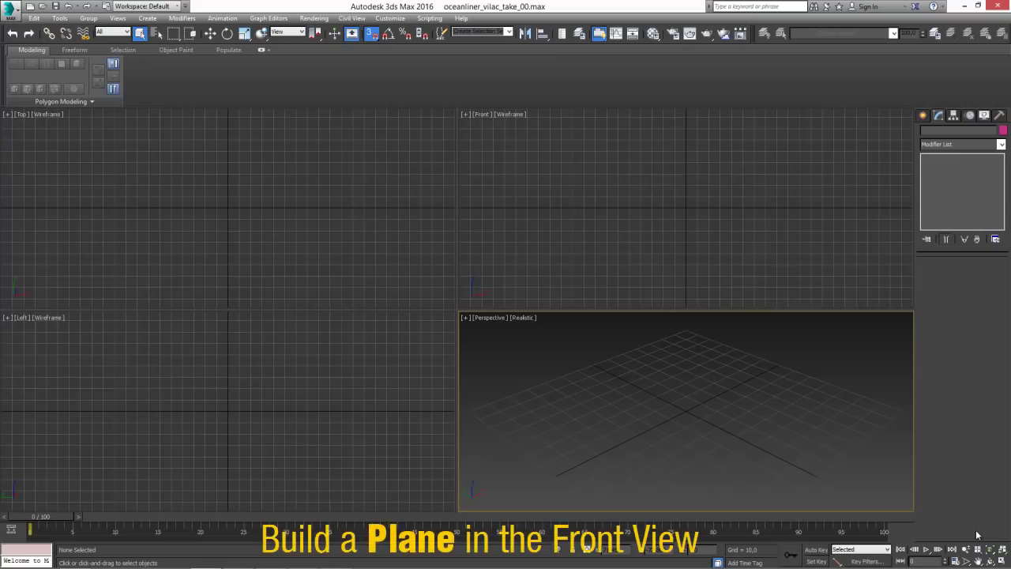
Create a Standard Primitives plane, Plane001, in the Front viewport.
click(923, 116)
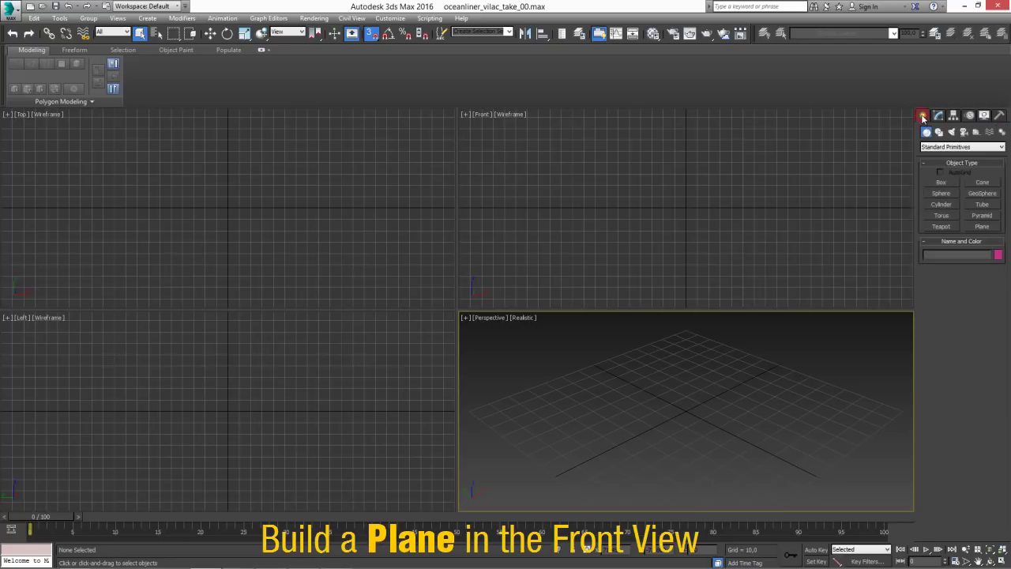
click(981, 227)
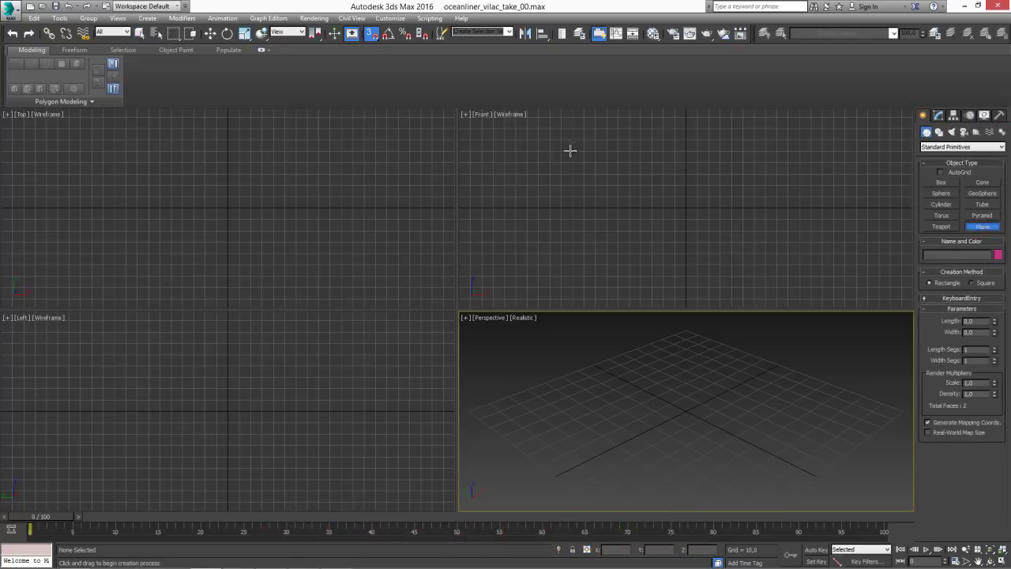
drag(547, 129, 835, 263)
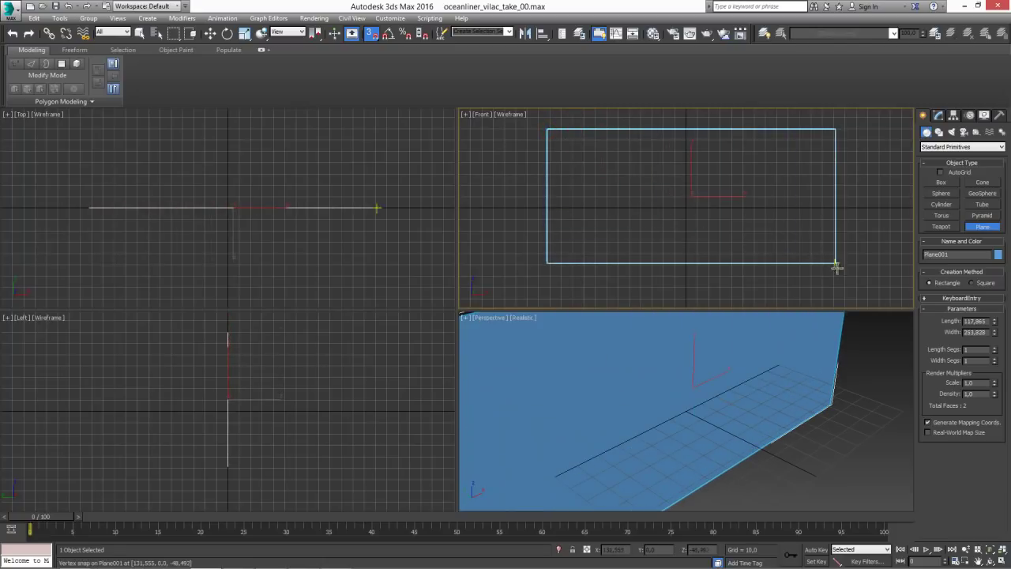
Move Plane001 back along Y behind the origin and centre it in the Perspective view.
click(211, 34)
scroll(283, 189, down, 1)
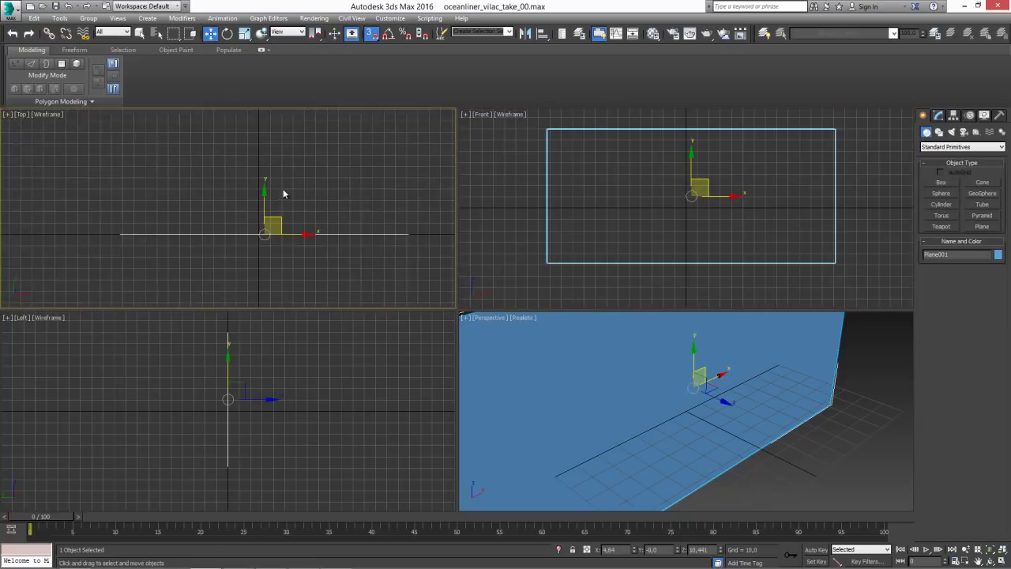
scroll(282, 190, down, 2)
drag(274, 189, 274, 94)
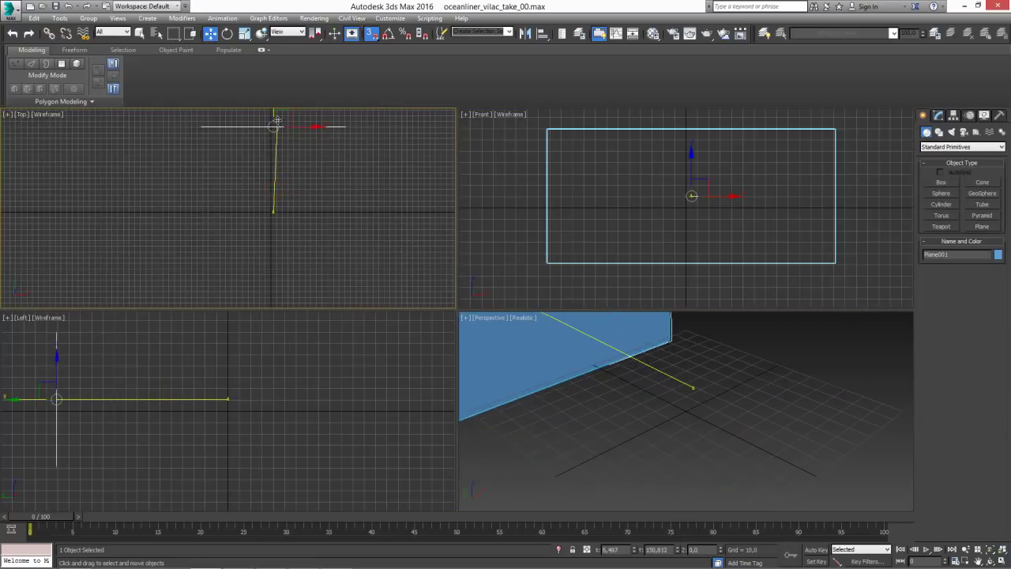
middle_drag(679, 380, 787, 451)
scroll(787, 451, down, 5)
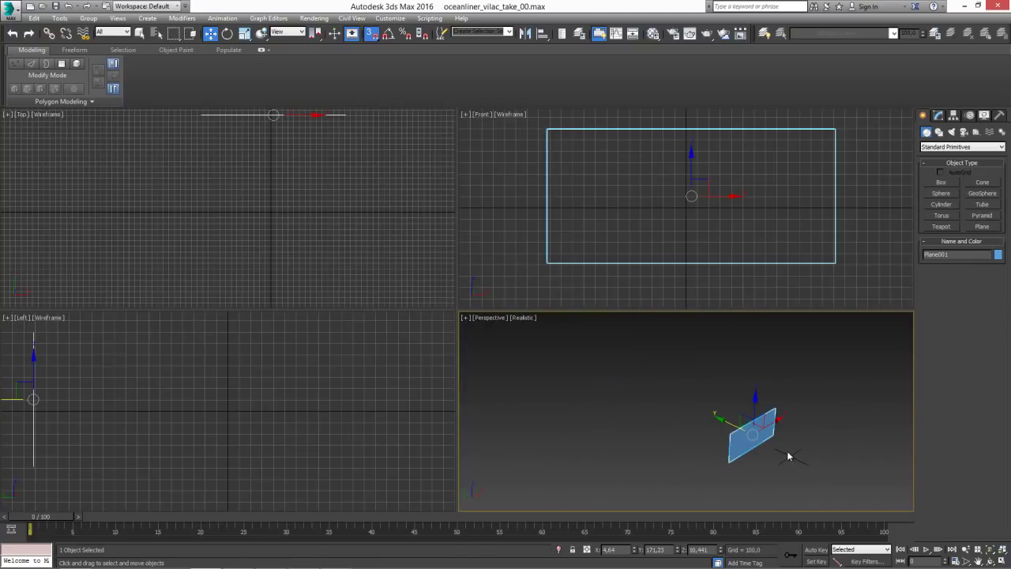
scroll(787, 450, up, 3)
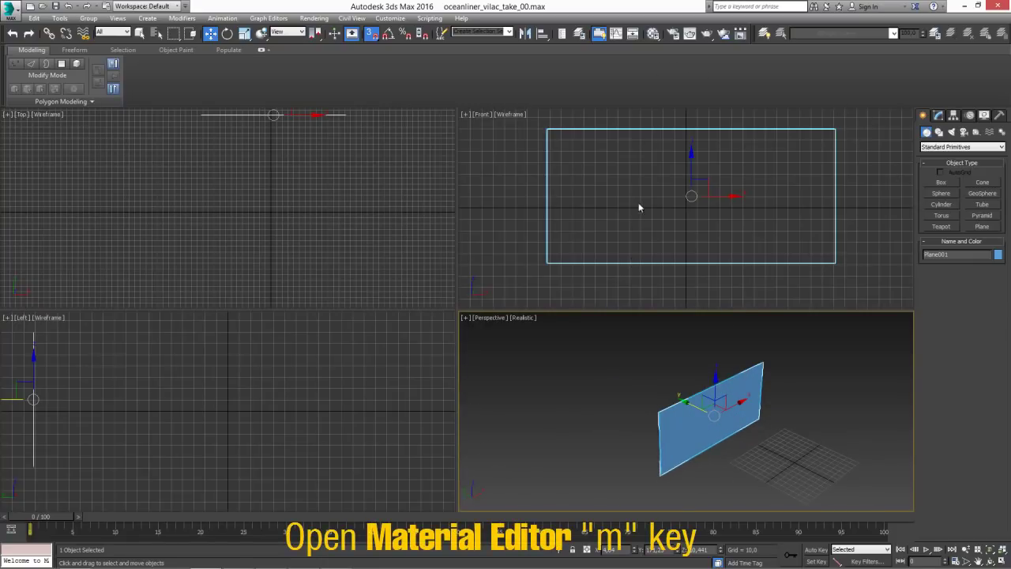
Load source_01.jpg into the first Material Editor slot and assign that material to Plane001.
click(652, 35)
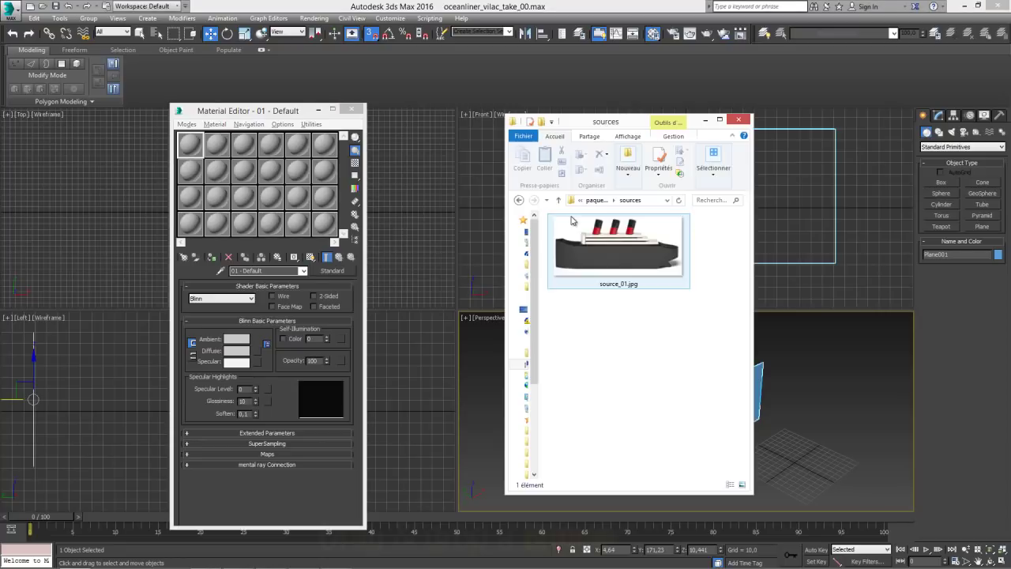
drag(607, 271, 188, 152)
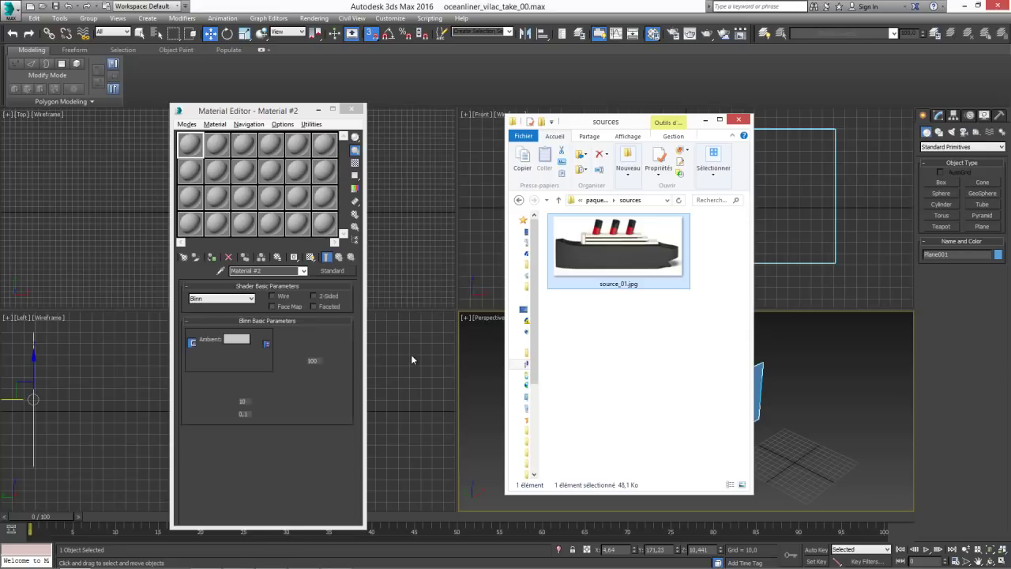
click(738, 119)
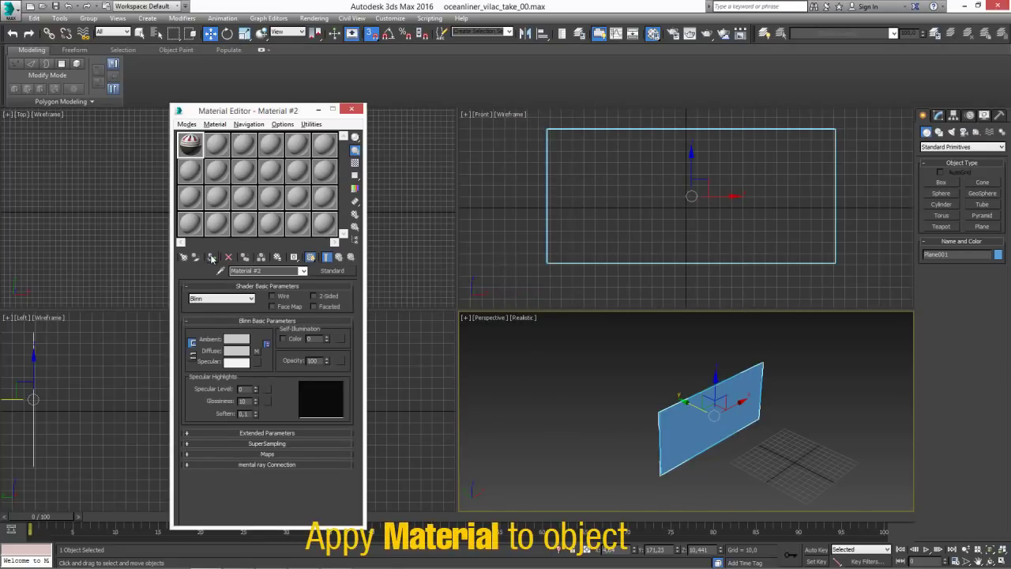
click(212, 257)
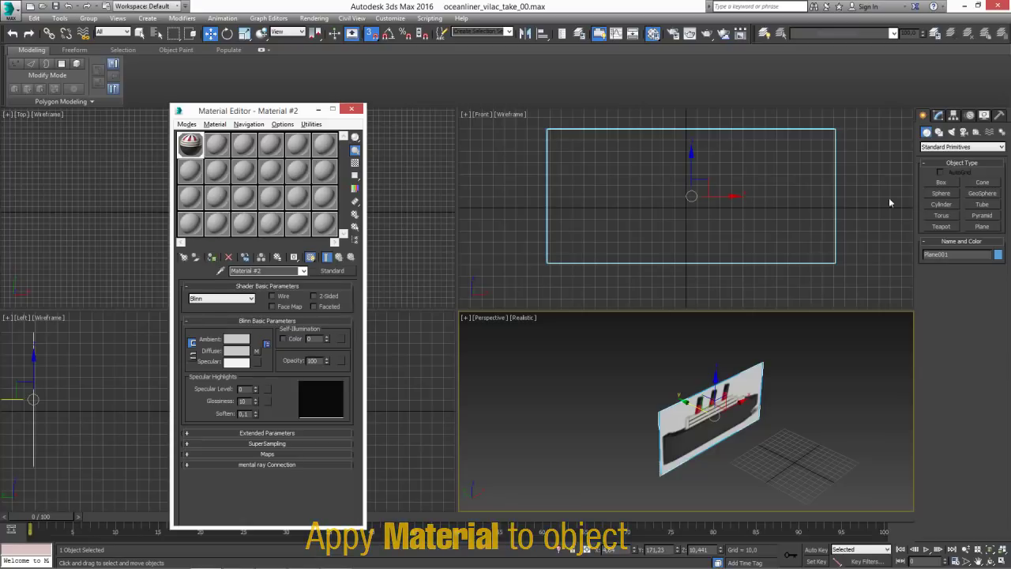
click(937, 117)
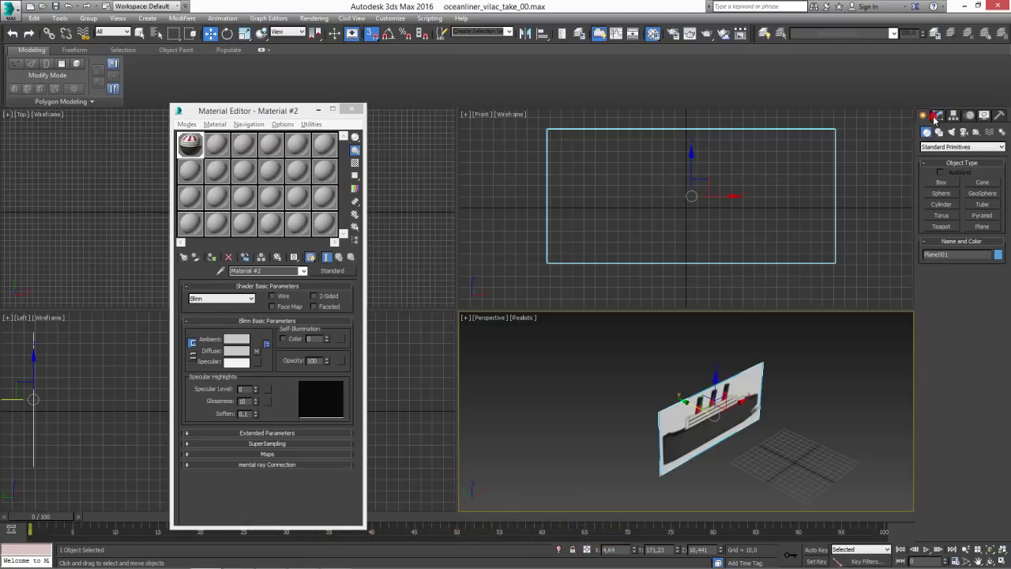
Add a UVW Map to Plane001 and bitmap-fit it to source_01.jpg, giving width 256.229.
click(1002, 145)
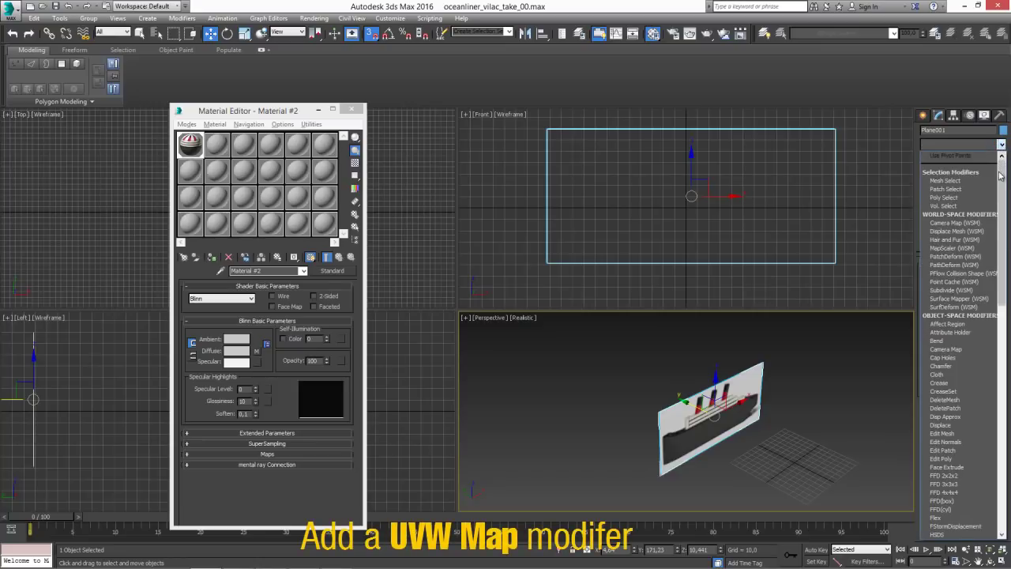
drag(1001, 175, 1002, 439)
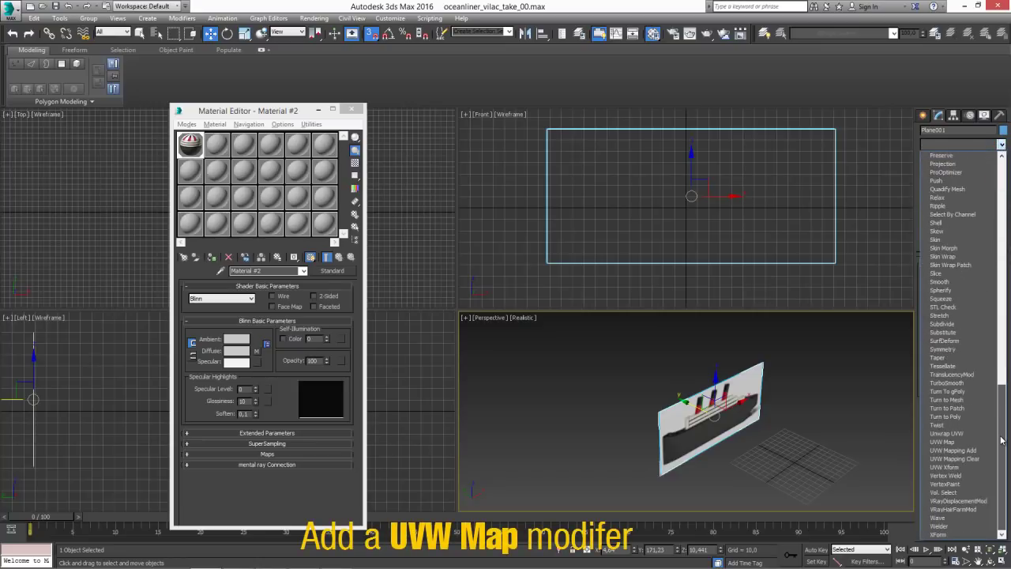
click(953, 444)
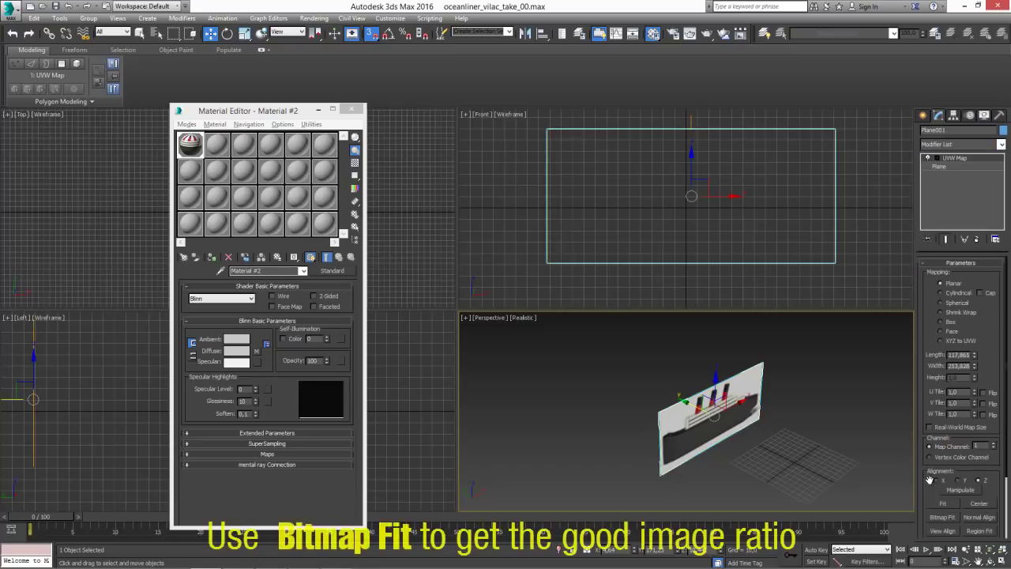
click(935, 519)
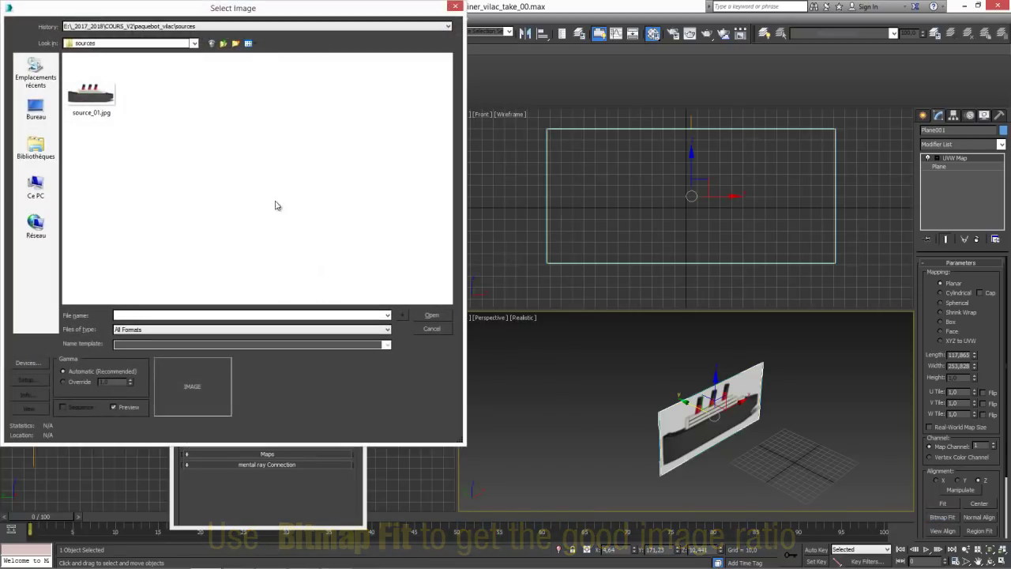
click(101, 97)
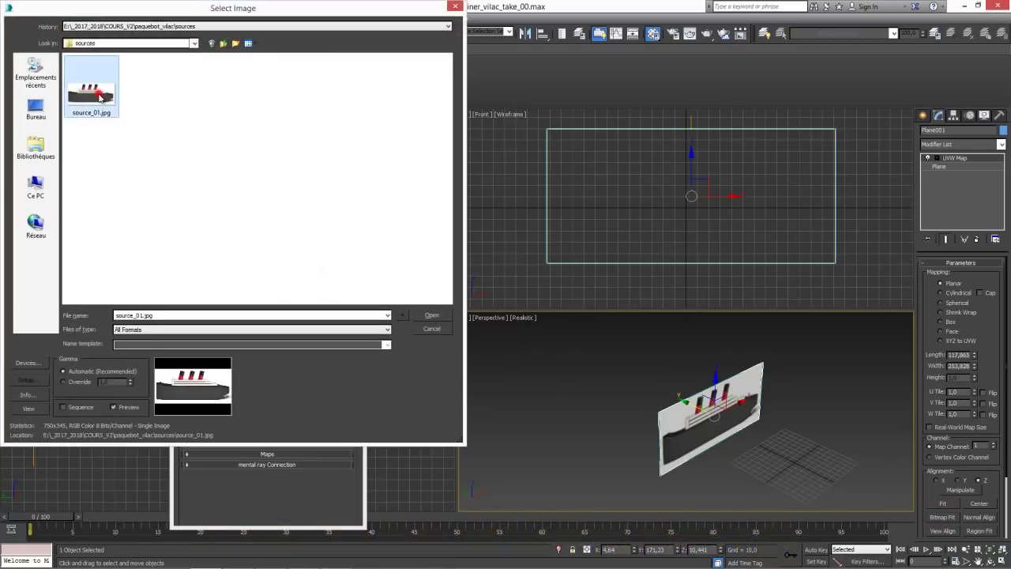
click(436, 316)
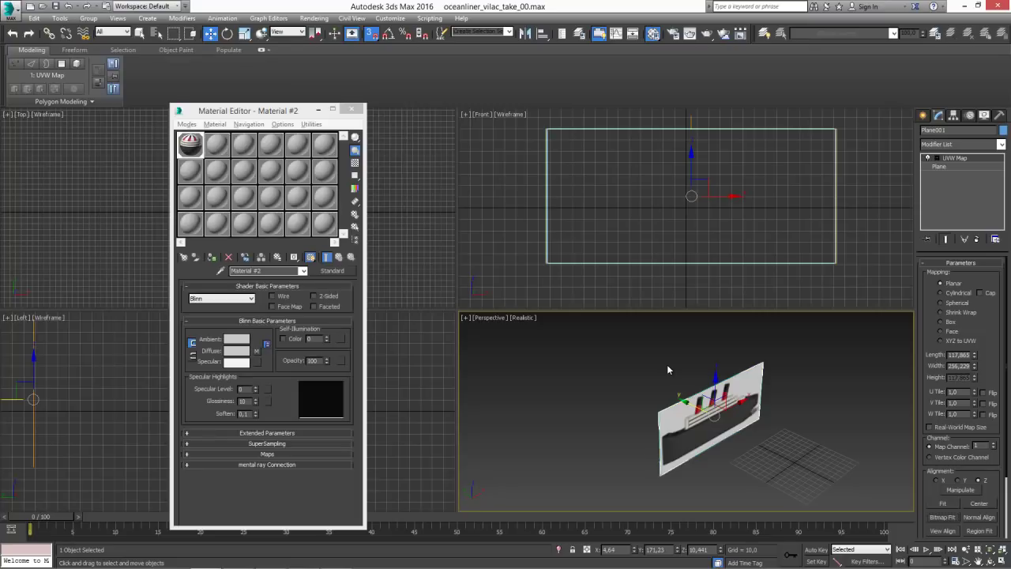
mouse_move(667, 369)
middle_down()
mouse_move(652, 391)
mouse_move(625, 398)
middle_up()
scroll(647, 396, up, 2)
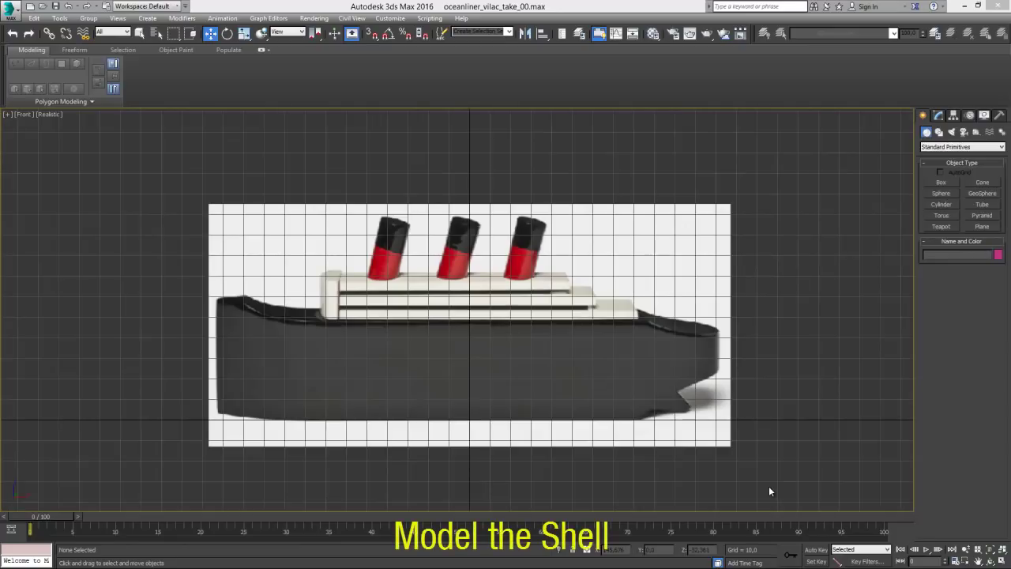
Create Box001 in the Top view and place it at the origin.
middle_drag(769, 490, 768, 472)
key(t)
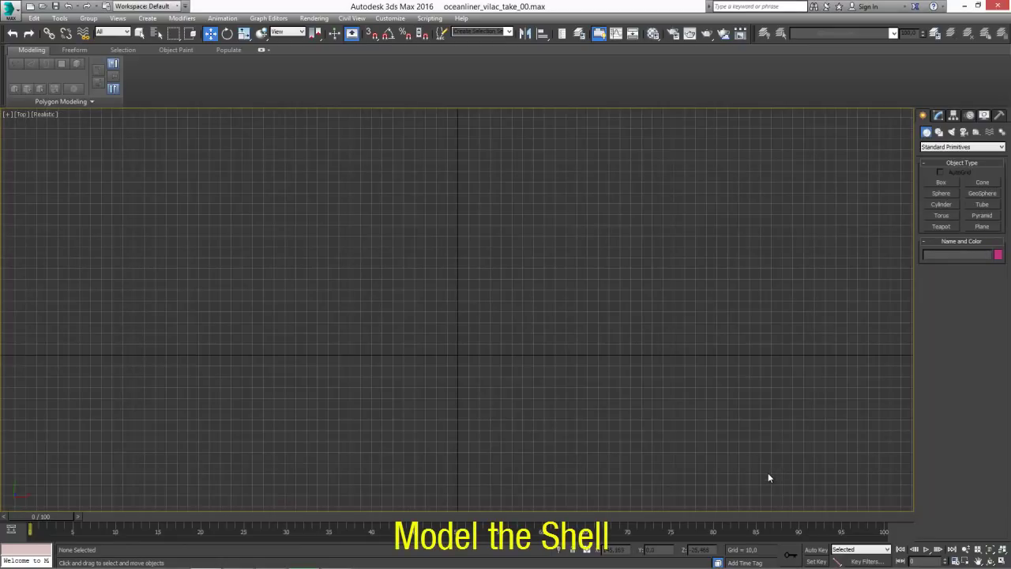
click(942, 181)
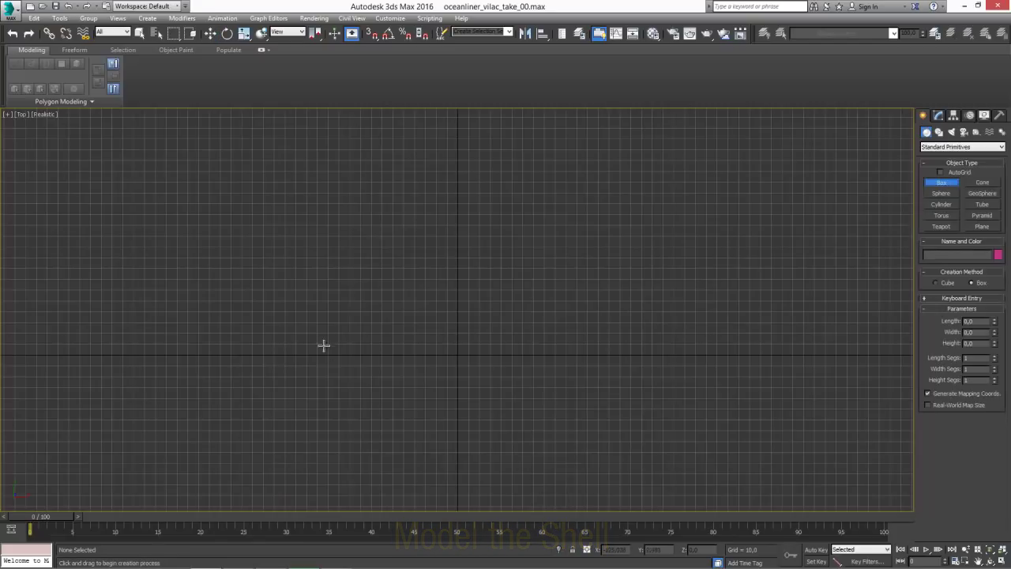
drag(316, 308, 612, 398)
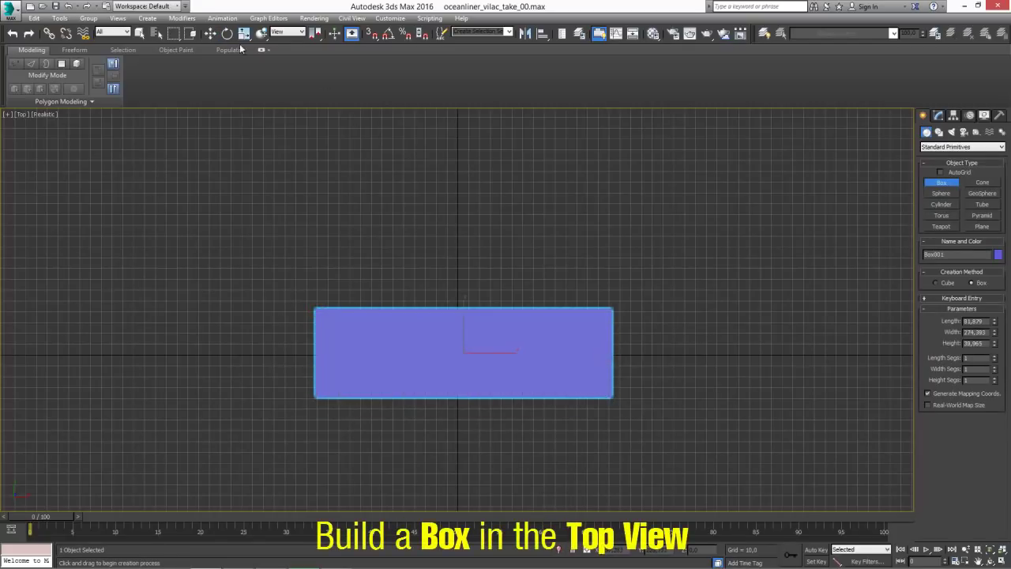
click(210, 34)
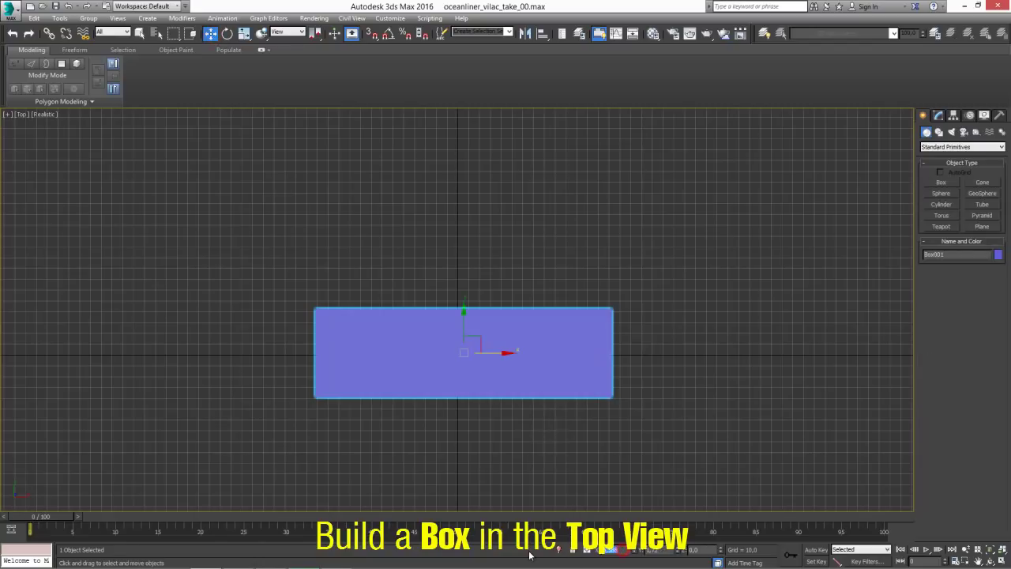
text(0)
key(Tab)
text(0)
key(Tab)
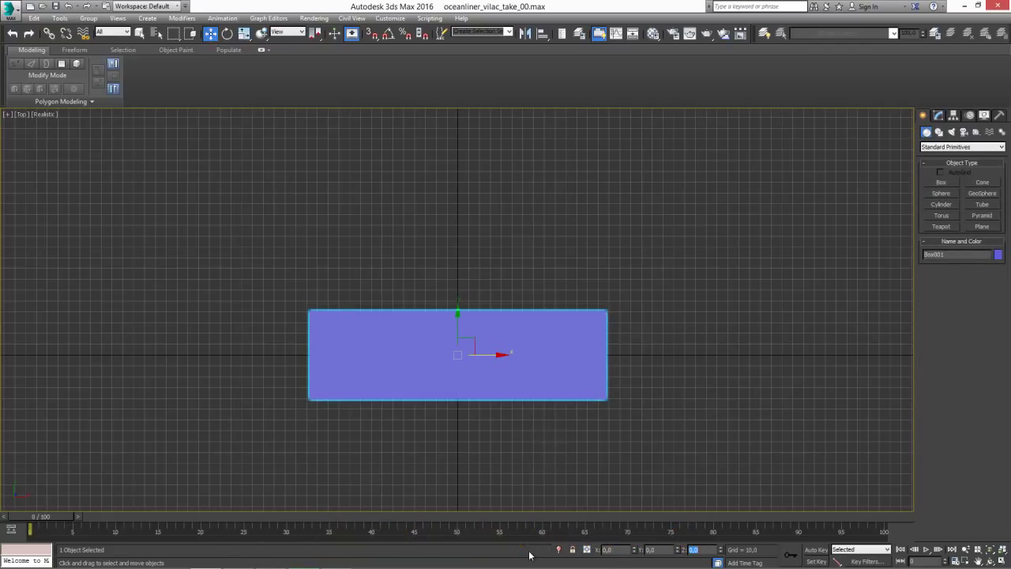
Fit Box001's height and width (219.734) to the reference hull and colour it light blue.
key(f)
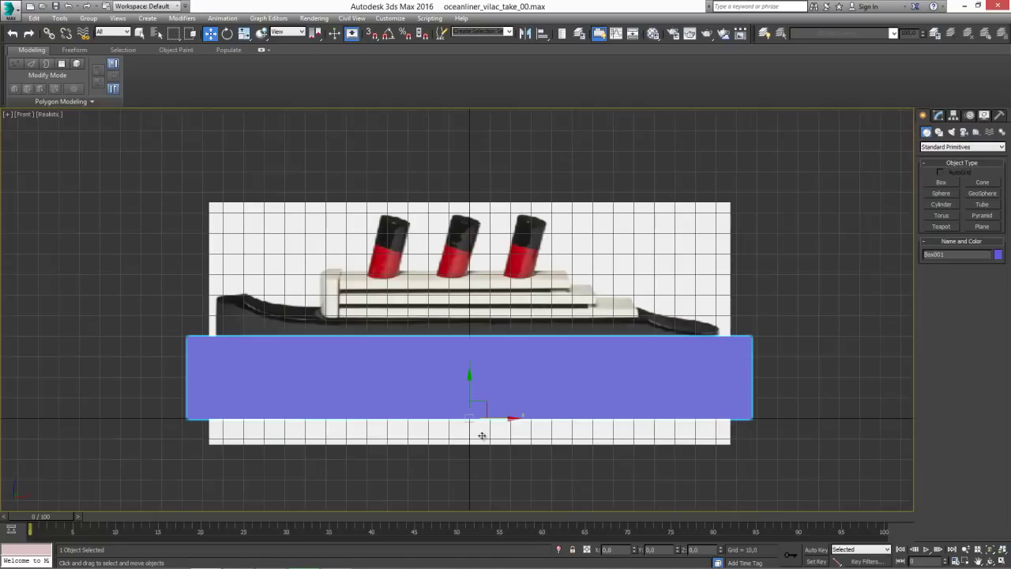
scroll(504, 386, down, 2)
click(938, 115)
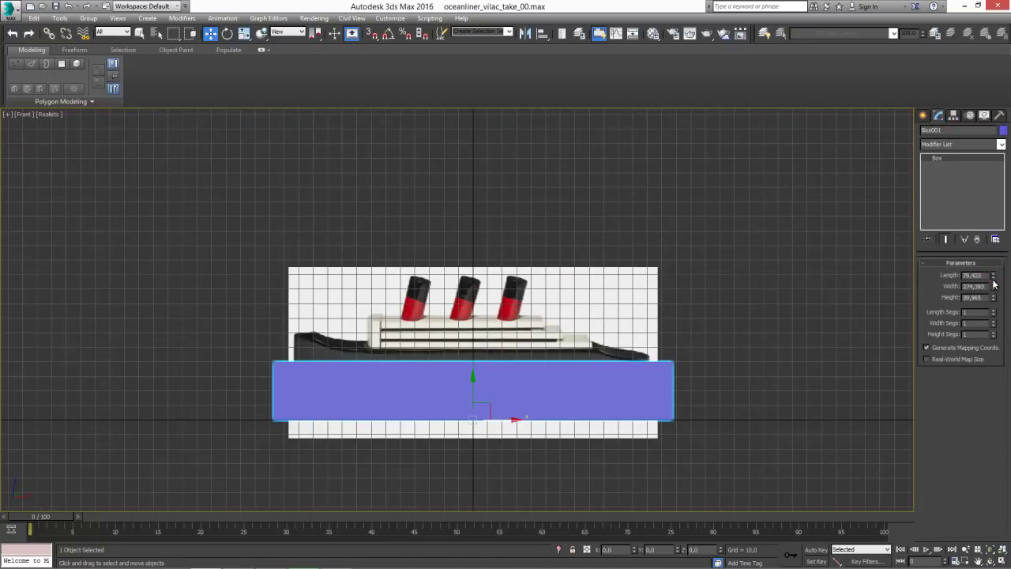
drag(995, 304, 994, 288)
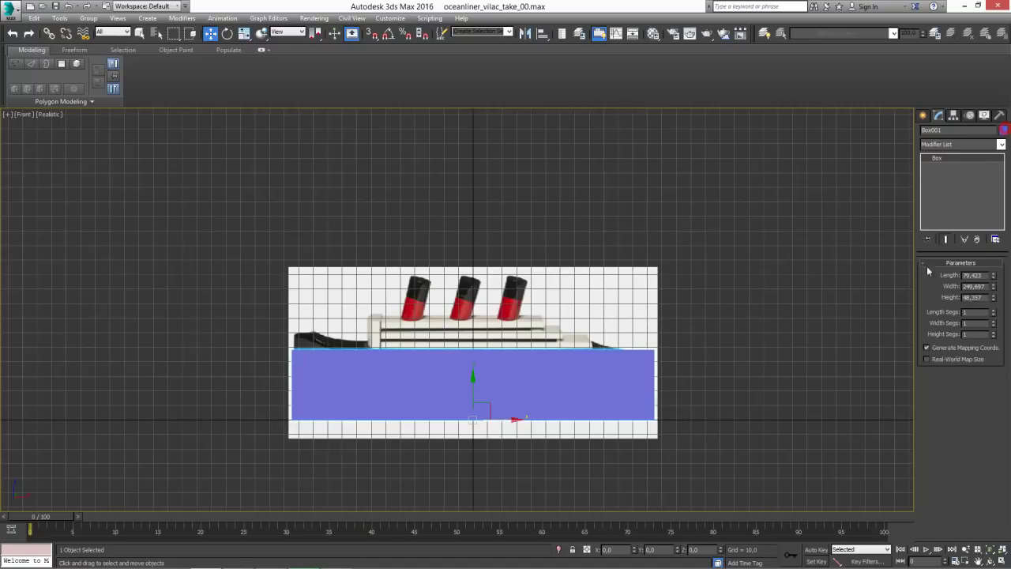
click(1004, 129)
click(536, 272)
click(557, 333)
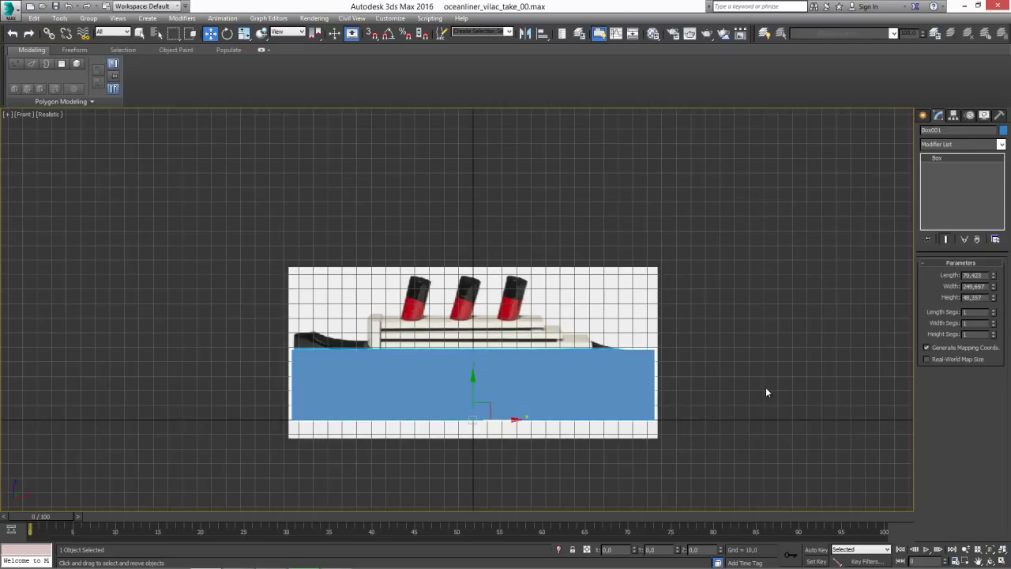
alt+middle_drag(728, 335, 710, 392)
drag(994, 291, 992, 320)
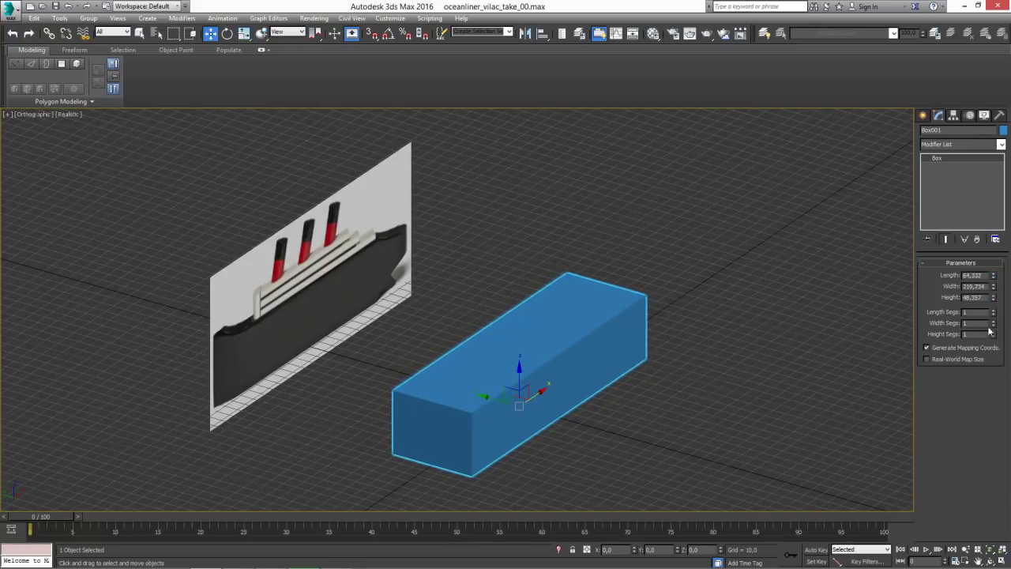
Show edged faces and give Box001 8 width segments and 2 length segments.
key(F4)
scroll(712, 316, up, 3)
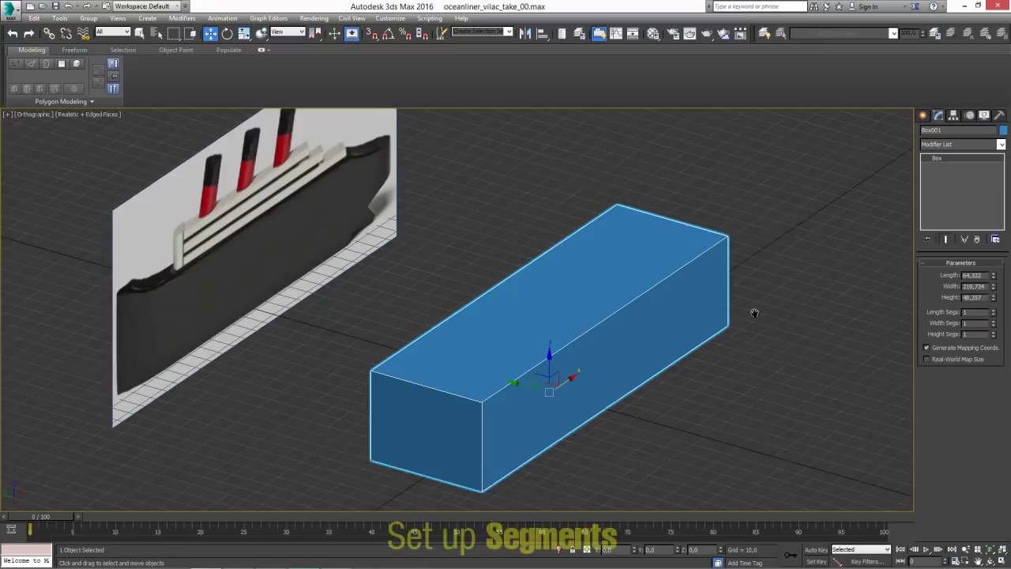
click(994, 321)
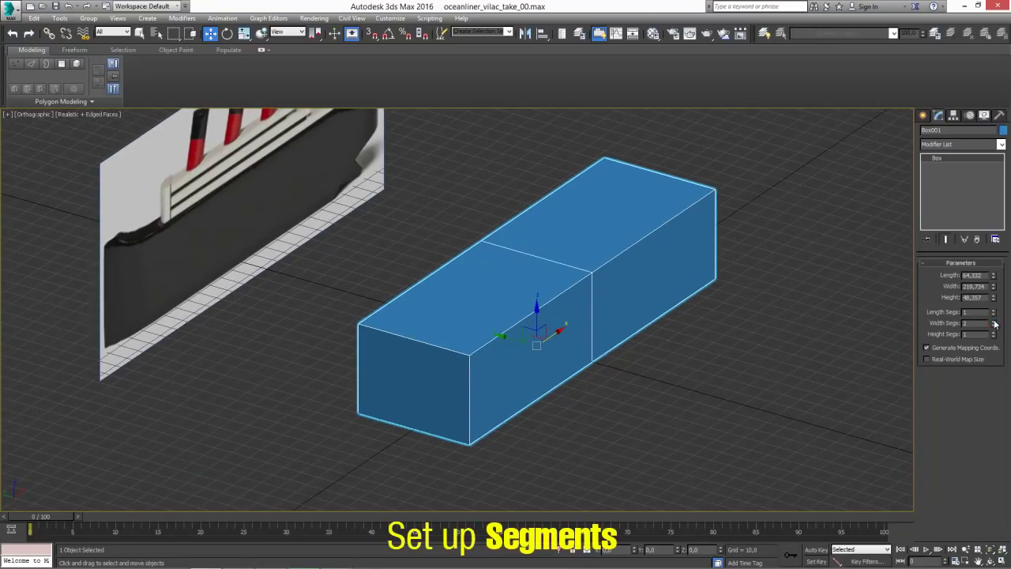
text(8)
key(Return)
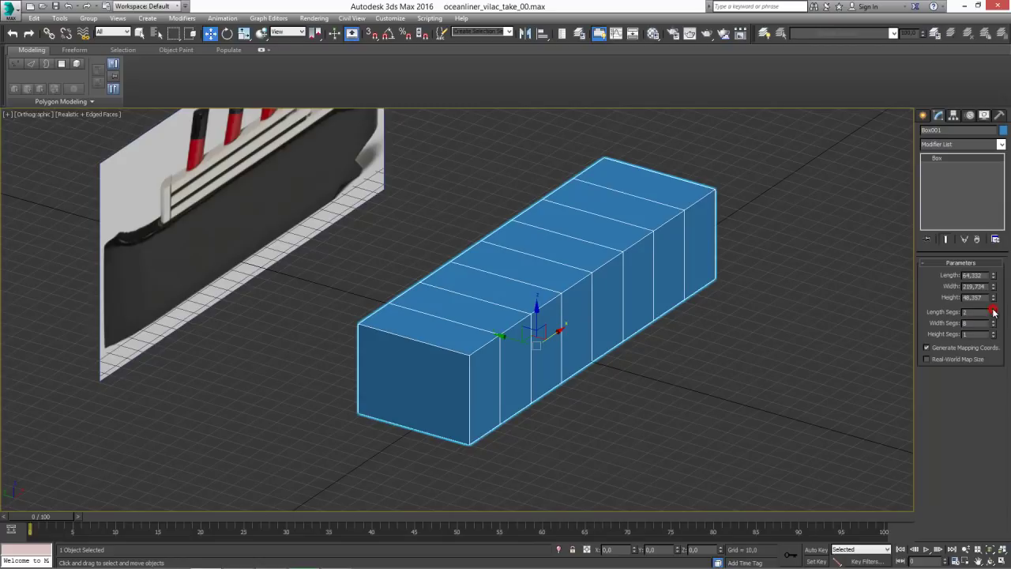
alt+middle_drag(654, 322, 951, 189)
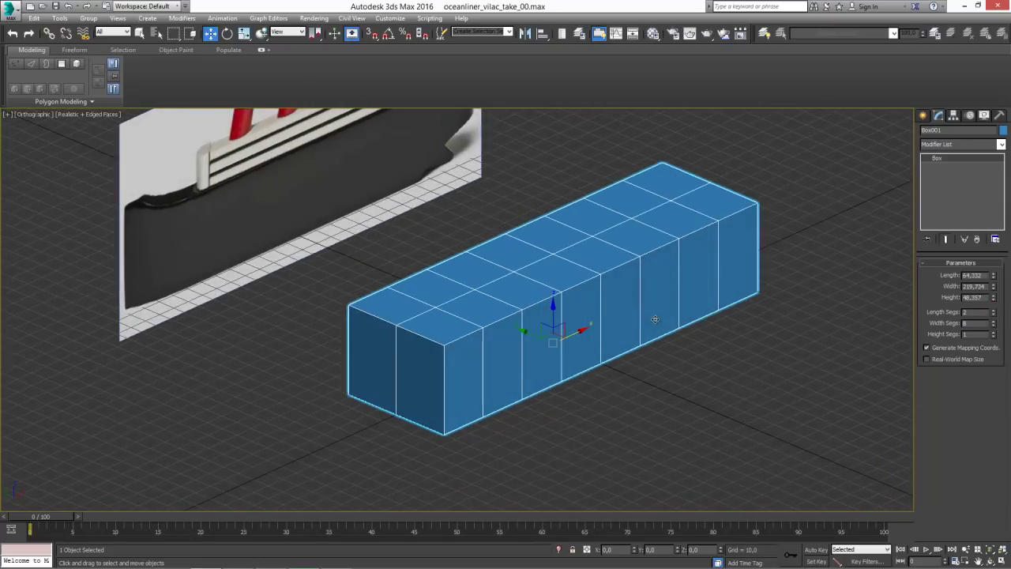
Convert Box001 to an Editable Poly and enter Edge mode.
right_click(941, 160)
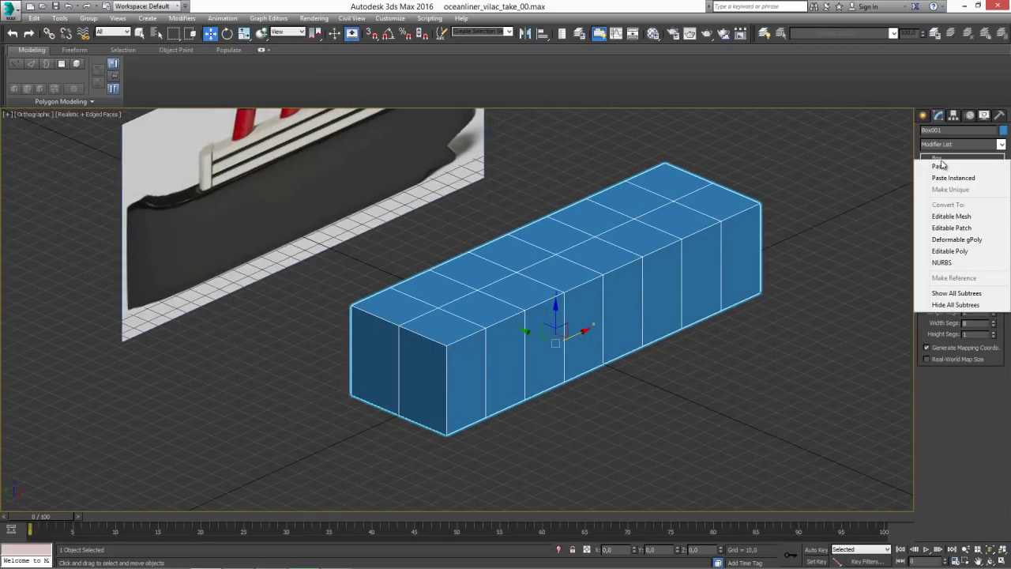
click(948, 254)
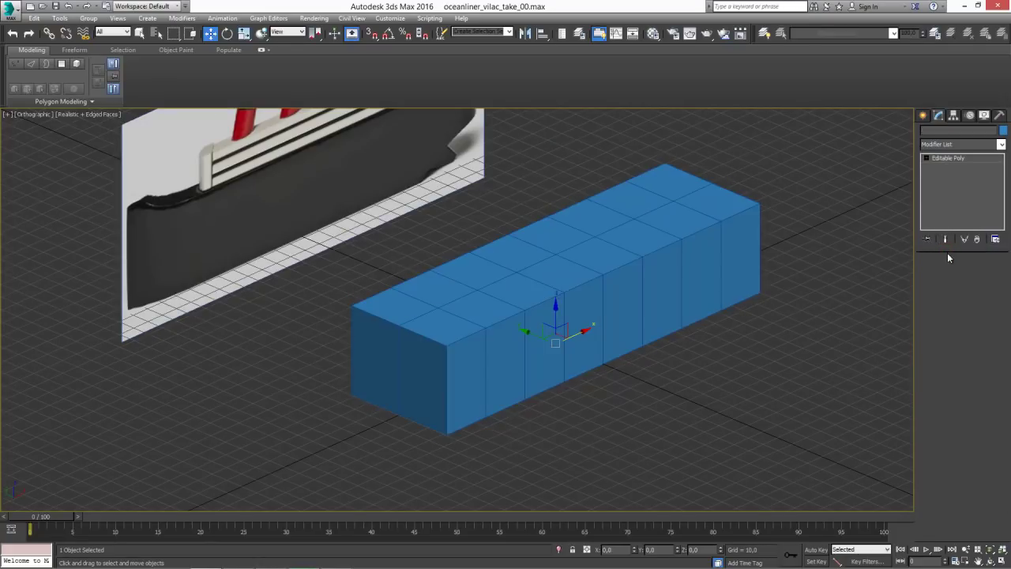
click(949, 275)
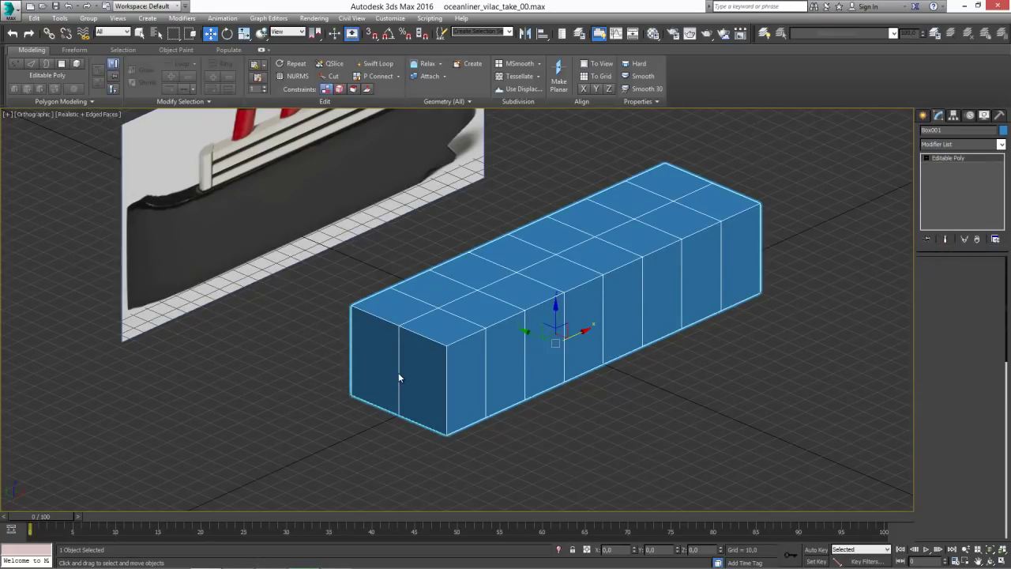
Chamfer the hull's front corner edge and scale the front polygons to narrow the bow.
click(397, 355)
mouse_move(398, 357)
mouse_down()
mouse_move(401, 370)
mouse_move(381, 378)
mouse_up()
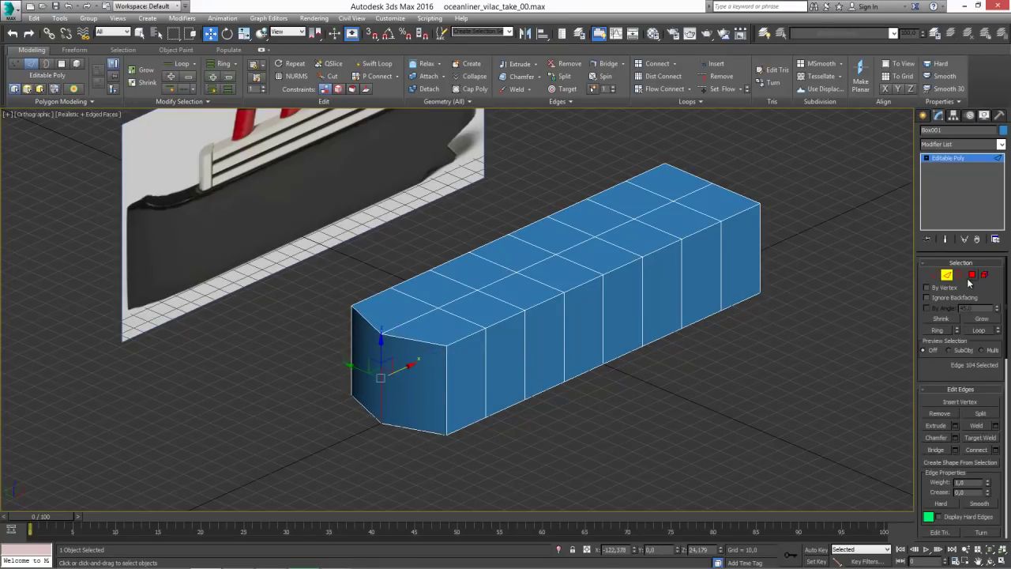
click(971, 278)
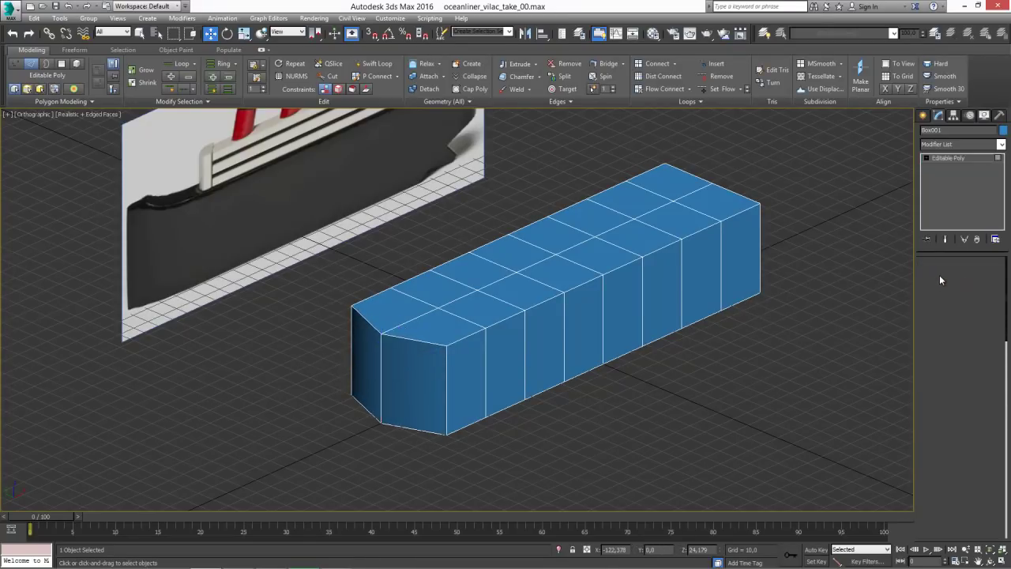
click(389, 377)
ctrl+click(353, 361)
key(r)
drag(429, 388, 410, 389)
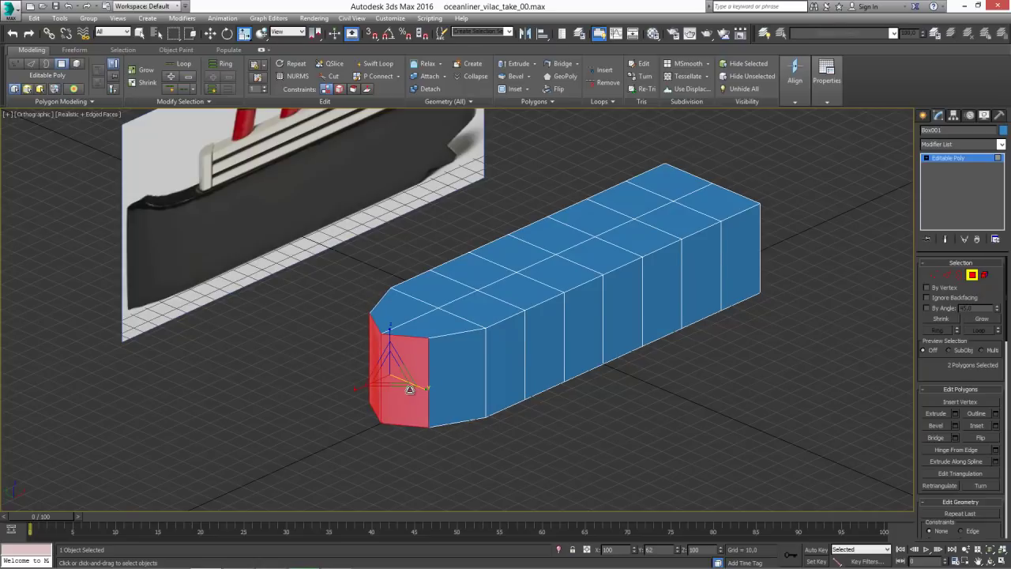
mouse_move(410, 389)
alt+middle_down()
mouse_move(417, 402)
mouse_move(379, 357)
mouse_move(339, 418)
mouse_move(364, 426)
mouse_move(279, 464)
alt+middle_up()
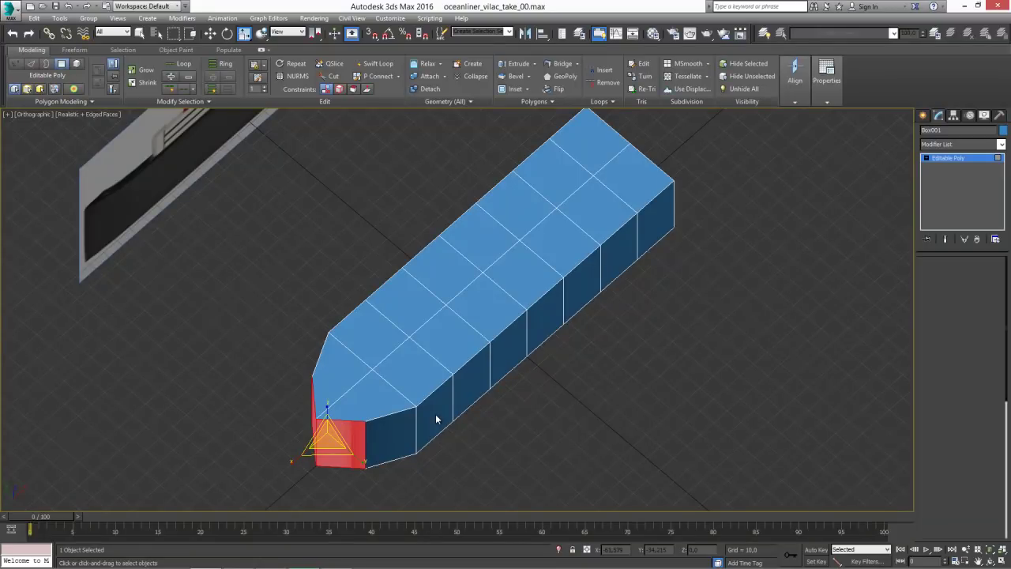
Move and scale the bow edge loop into a tapered point.
key(2)
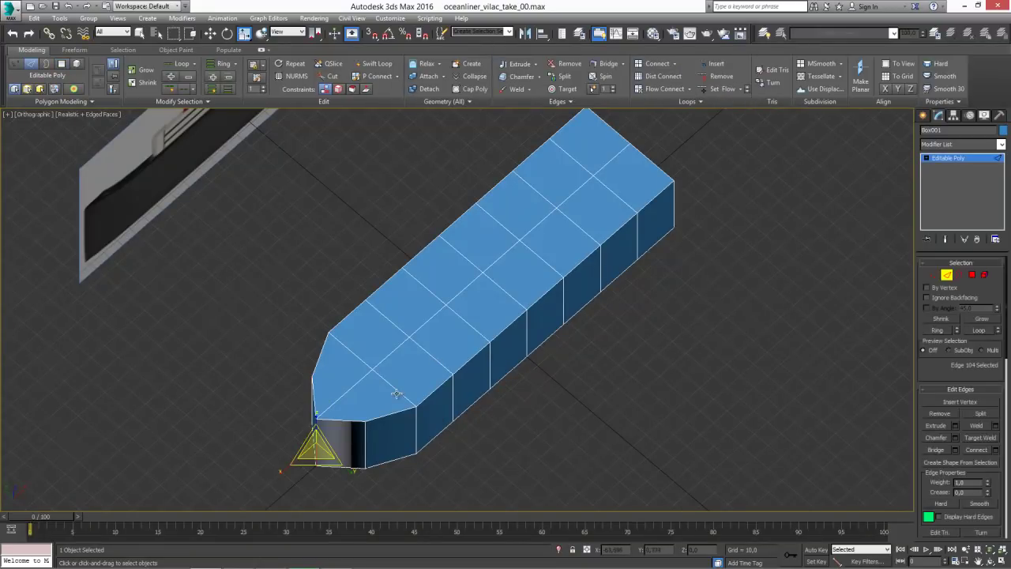
double_click(397, 393)
key(w)
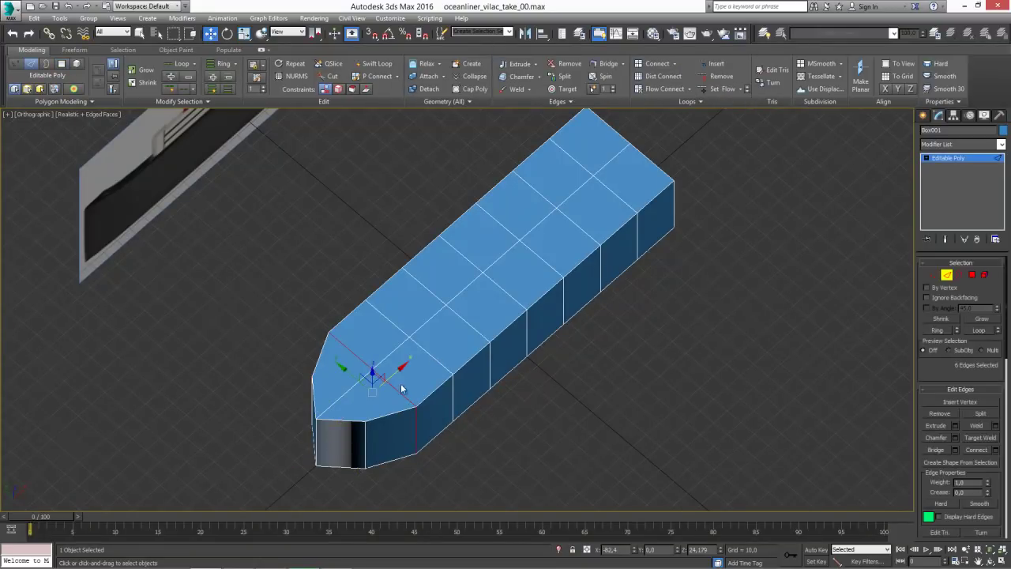
drag(398, 372, 387, 415)
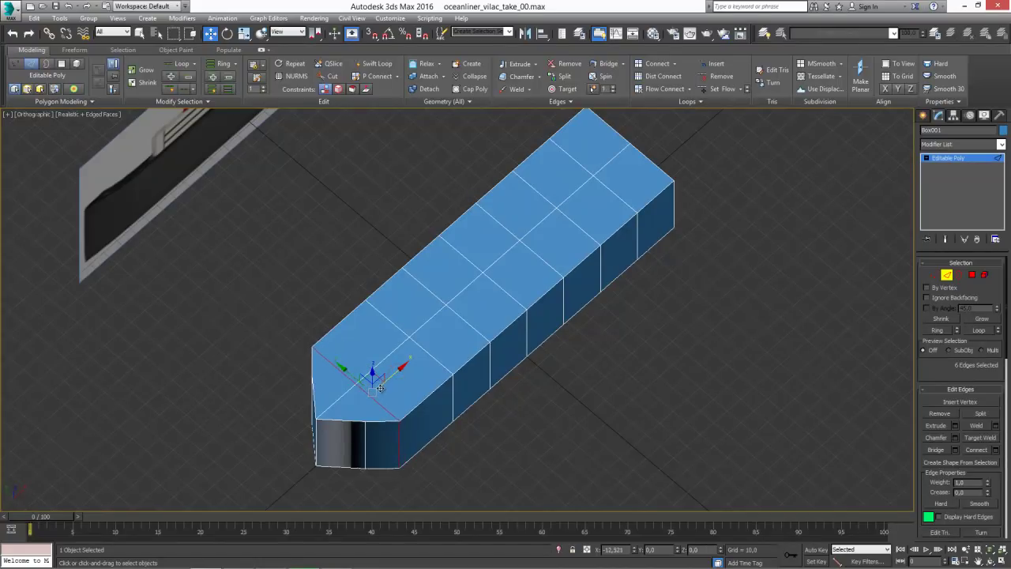
key(r)
drag(387, 432, 377, 433)
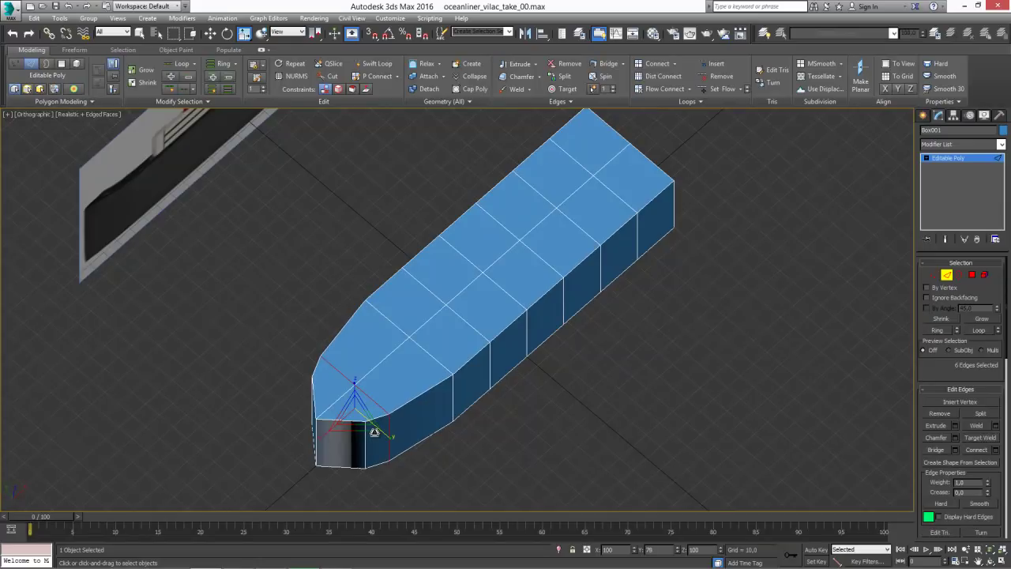
Select the bow tip edges and reposition them to reshape the pointed bow.
click(362, 447)
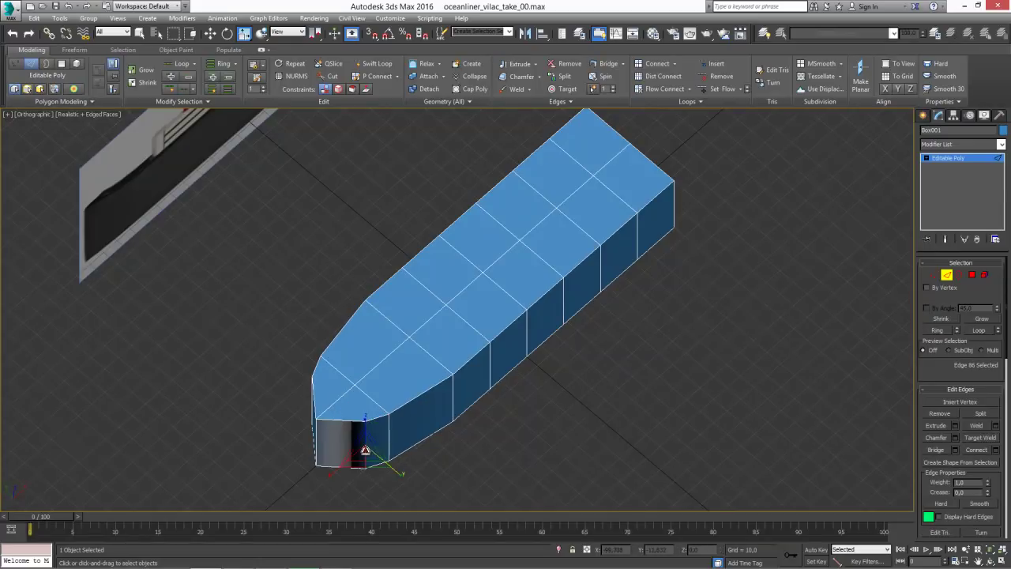
ctrl+click(311, 411)
ctrl+click(315, 446)
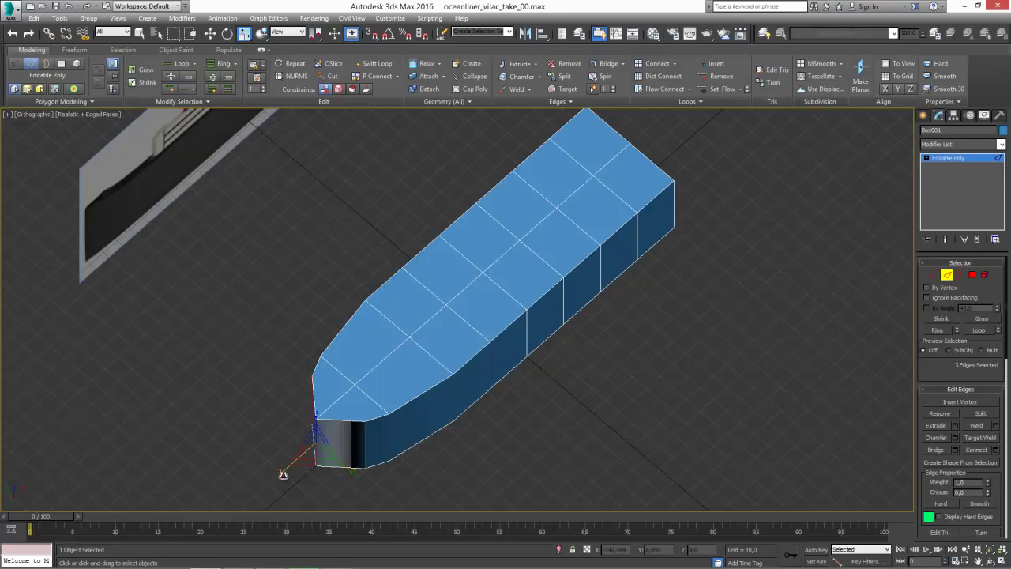
drag(315, 34, 316, 76)
mouse_move(303, 456)
mouse_down()
mouse_move(367, 458)
mouse_move(355, 445)
mouse_move(298, 459)
mouse_move(359, 460)
mouse_move(305, 452)
mouse_up()
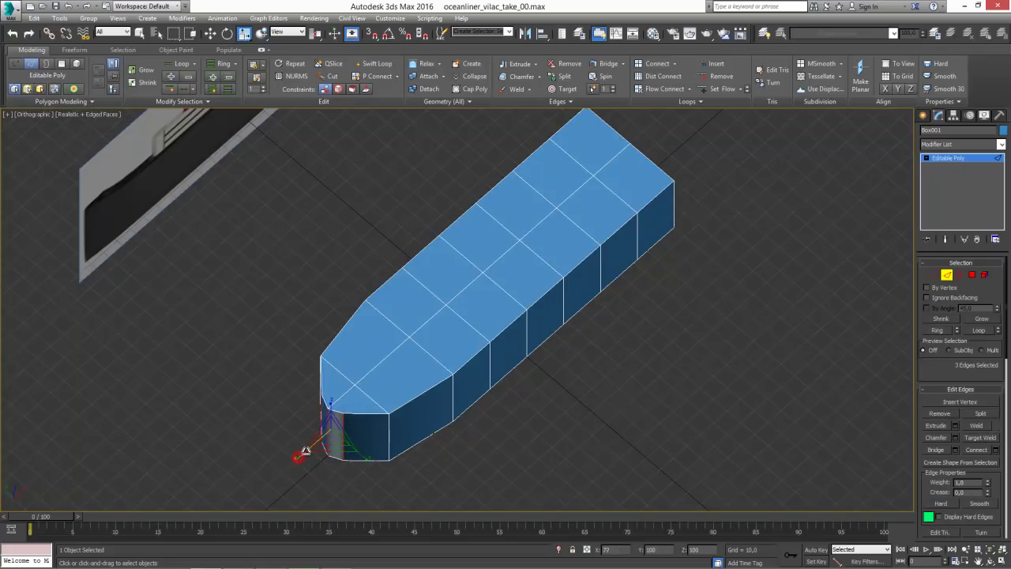
key(w)
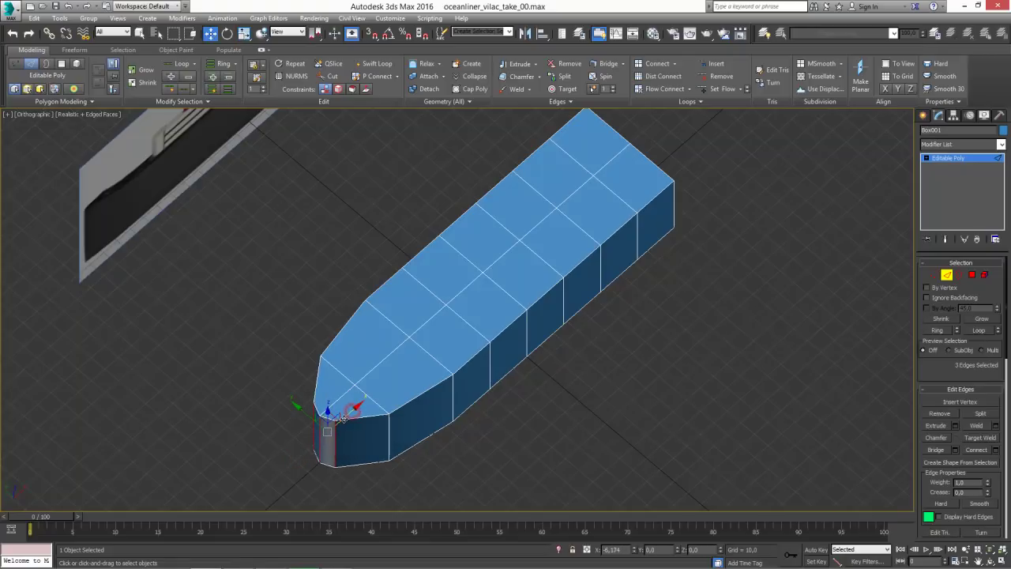
ctrl+click(388, 437)
mouse_move(378, 386)
mouse_down()
mouse_move(435, 342)
mouse_move(380, 384)
mouse_up()
Slide an edge loop across the hull toward the bow.
double_click(468, 323)
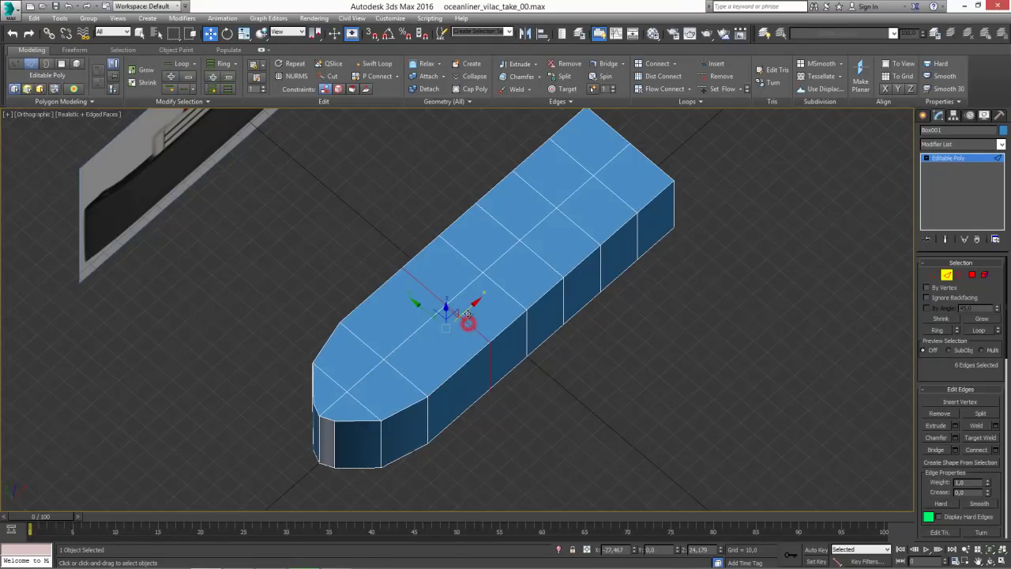
drag(464, 314, 414, 350)
middle_drag(651, 185, 629, 200)
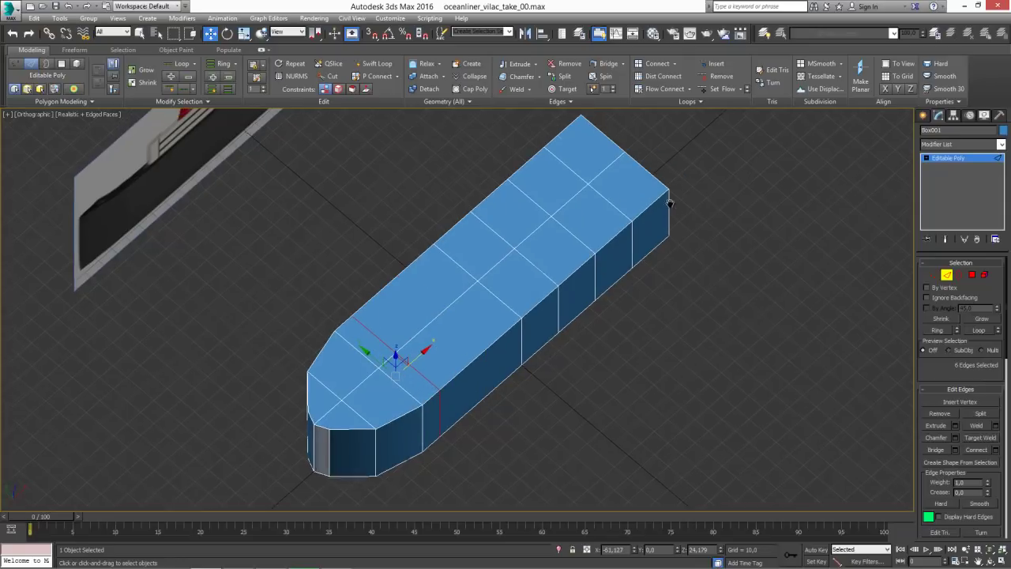
In Top view, move and scale the stern vertices to taper the back end.
key(t)
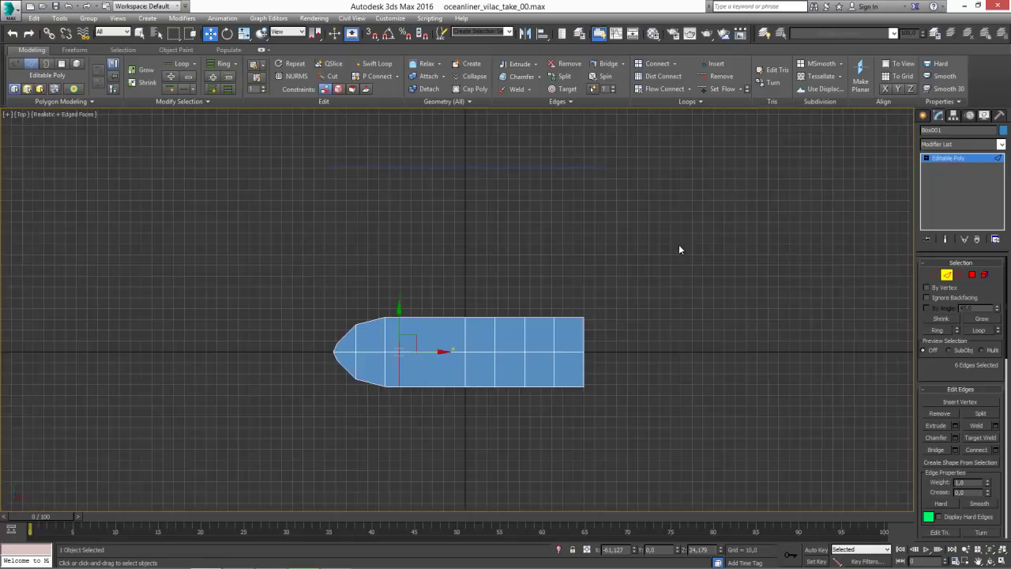
scroll(679, 244, up, 6)
scroll(632, 304, down, 1)
scroll(632, 304, down, 2)
middle_drag(572, 284, 548, 291)
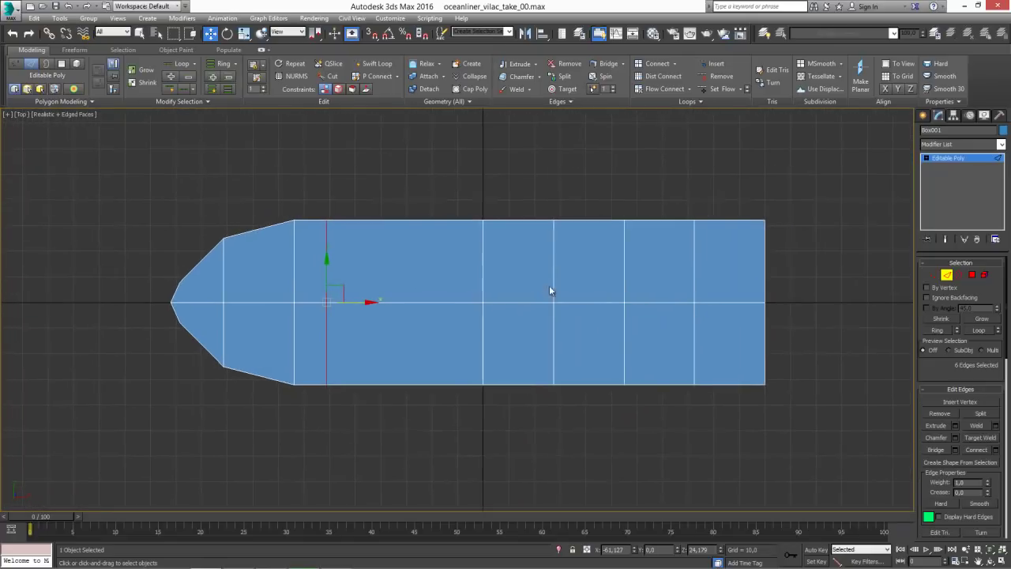
click(935, 275)
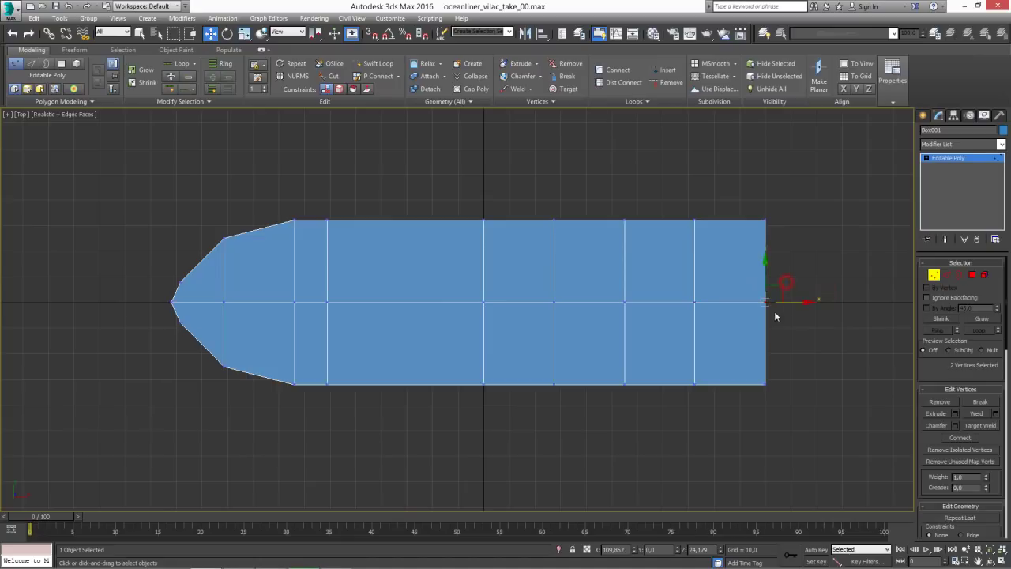
drag(790, 304, 819, 303)
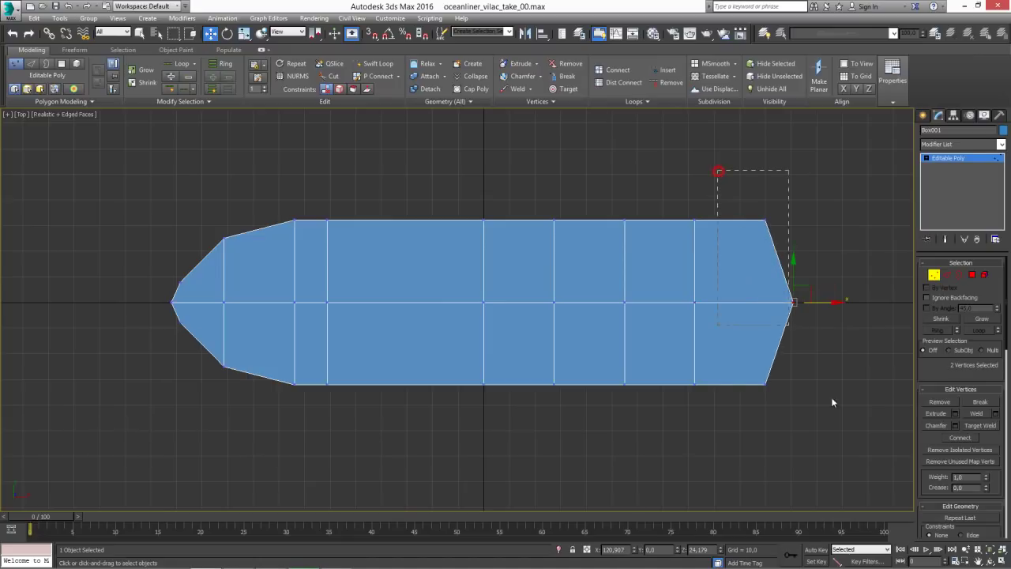
key(r)
mouse_move(774, 264)
mouse_down()
mouse_move(763, 307)
mouse_move(775, 305)
mouse_up()
key(w)
key(r)
drag(745, 254, 743, 265)
Shift two inner vertex columns toward the stern.
drag(589, 186, 650, 399)
key(w)
drag(663, 303, 723, 303)
drag(534, 195, 591, 408)
drag(581, 304, 686, 299)
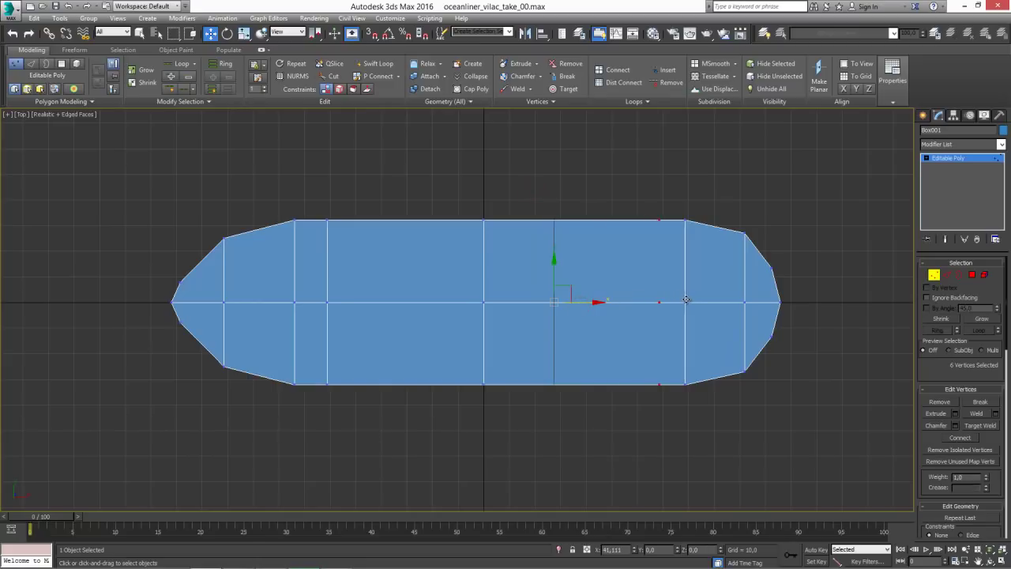
middle_drag(579, 309, 582, 309)
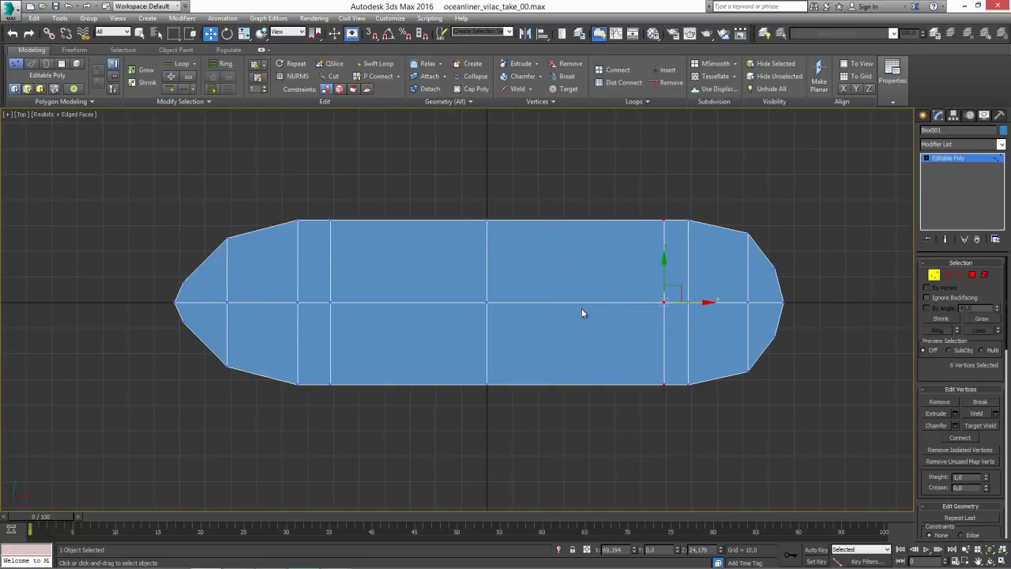
key(f)
scroll(534, 301, up, 5)
In the Front view, move the stern-end vertices so the underside slopes upward toward the back.
scroll(534, 300, down, 4)
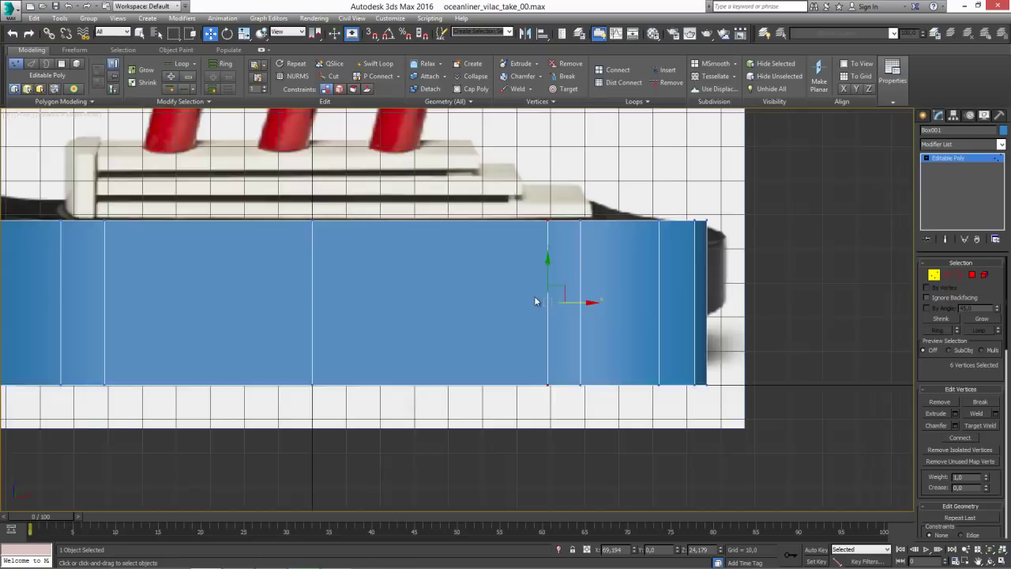
scroll(534, 300, down, 5)
scroll(484, 294, up, 3)
scroll(356, 237, up, 1)
drag(255, 256, 250, 178)
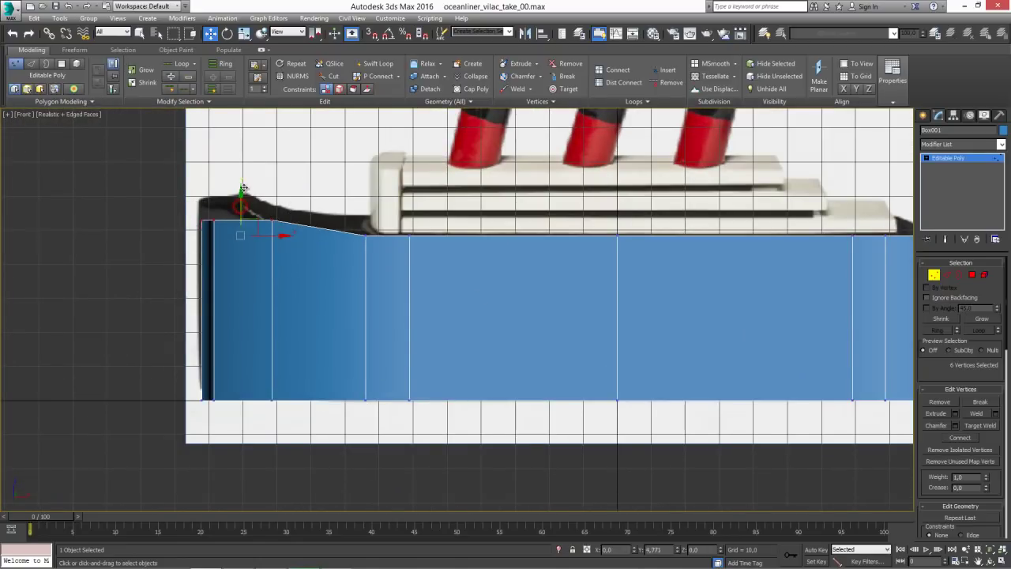
drag(348, 189, 386, 410)
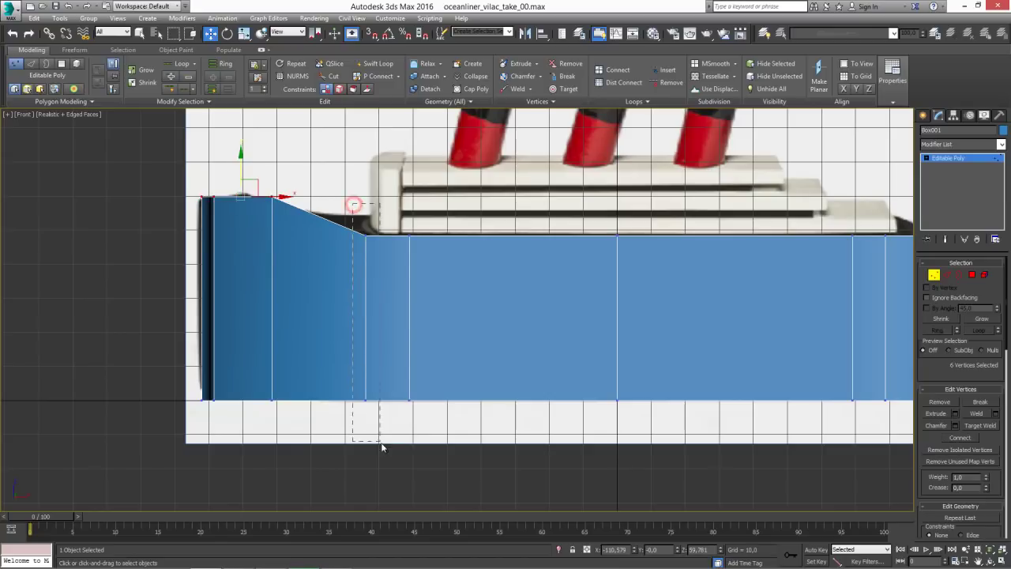
drag(401, 317, 377, 317)
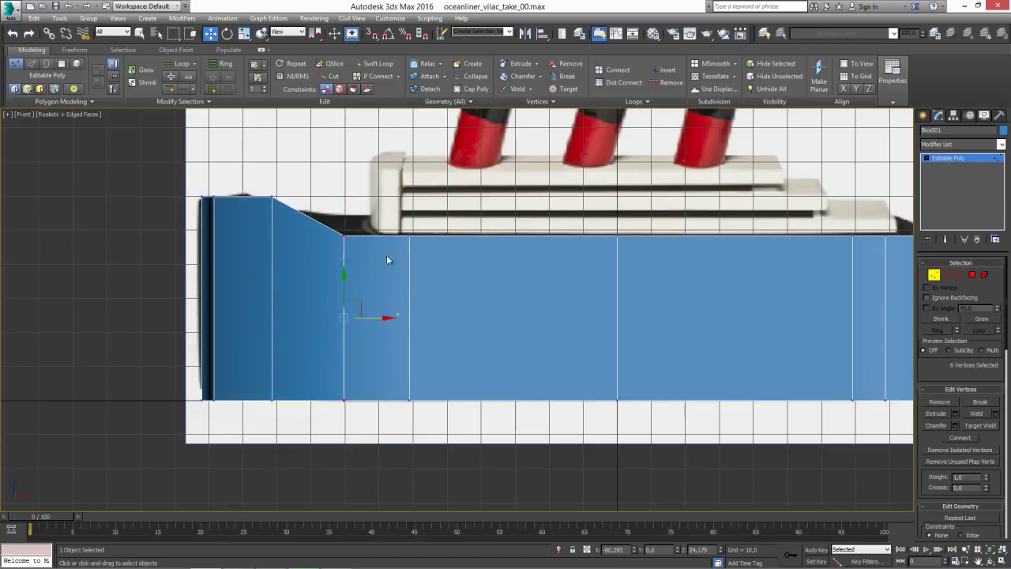
drag(332, 207, 357, 242)
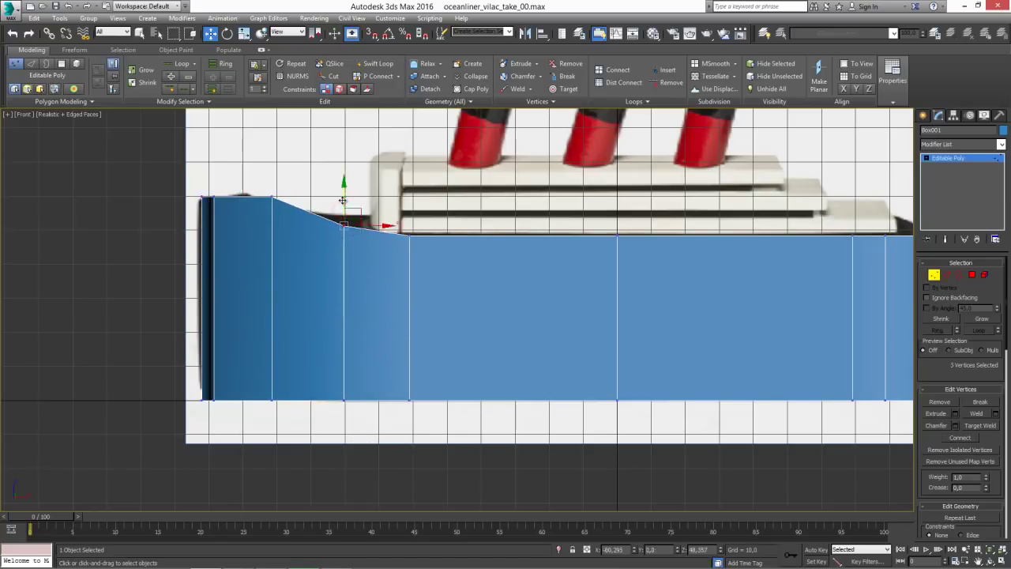
In the Top view, scale the stern-side vertex column slightly narrower.
key(t)
scroll(367, 273, up, 3)
scroll(367, 276, down, 3)
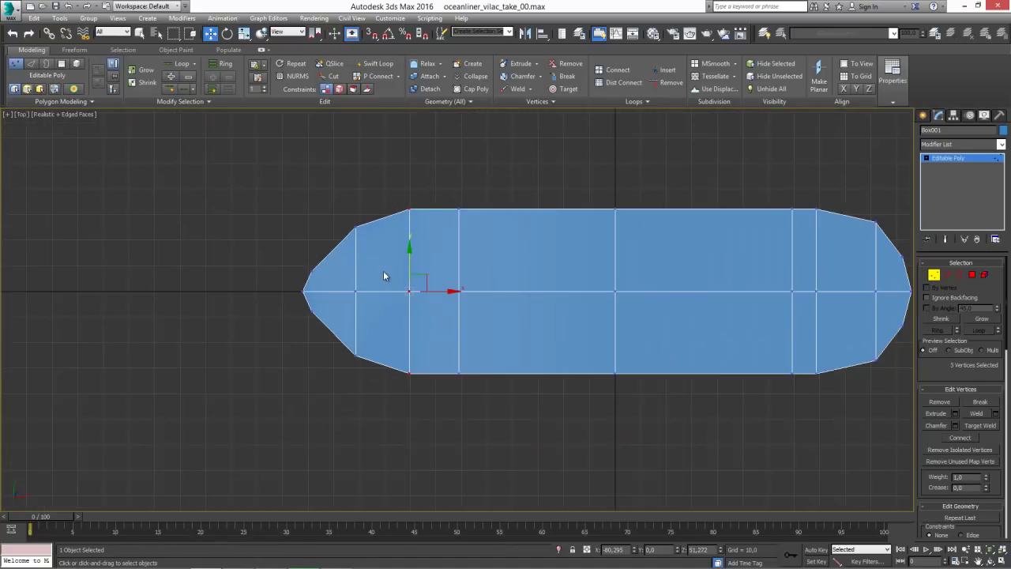
drag(324, 198, 371, 363)
key(r)
drag(353, 244, 356, 253)
drag(395, 189, 427, 391)
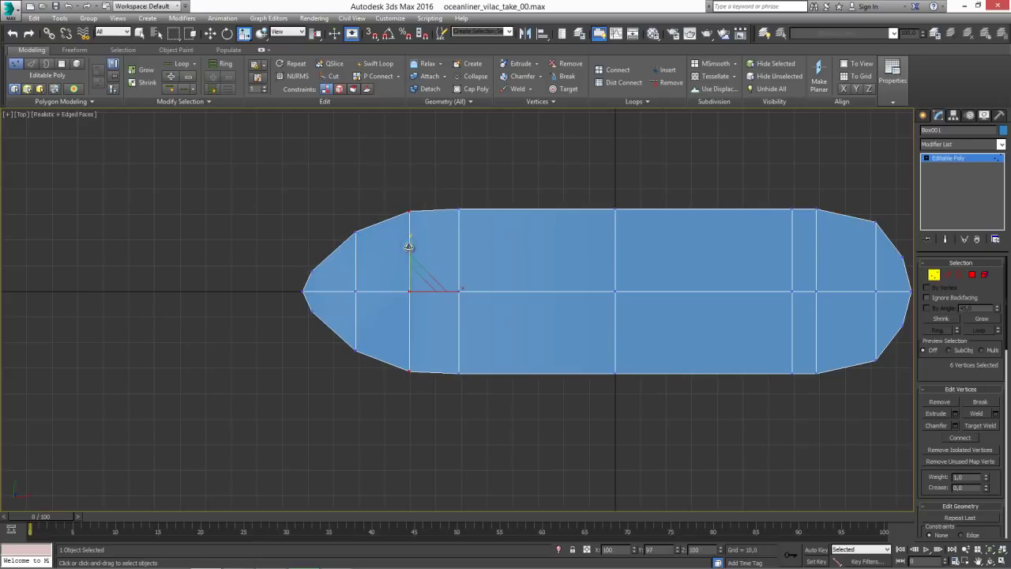
drag(375, 408, 377, 409)
Scale the bow-end vertex columns to narrow the bow in plan.
middle_drag(856, 269, 666, 229)
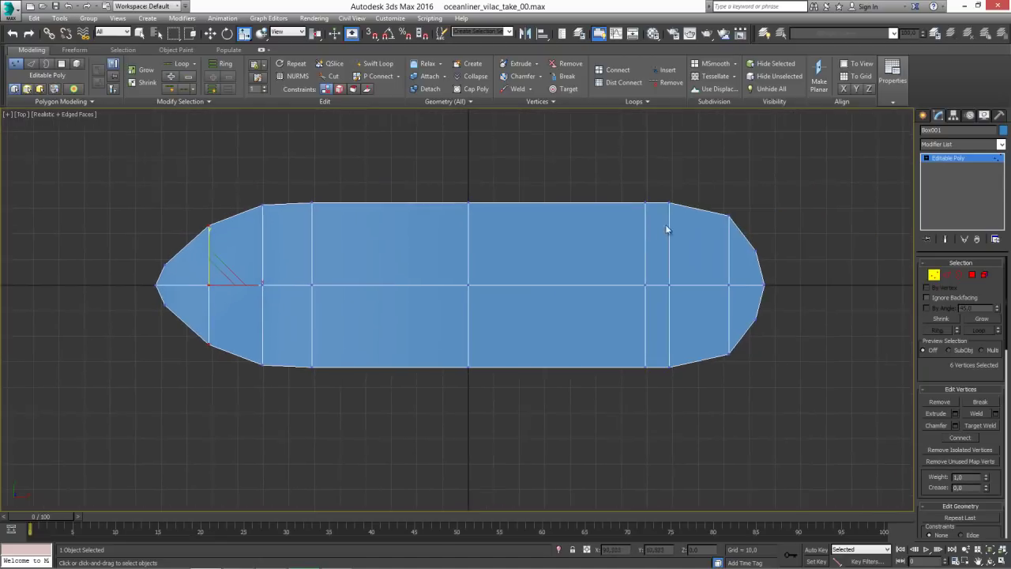
drag(687, 299, 703, 411)
scroll(702, 407, up, 5)
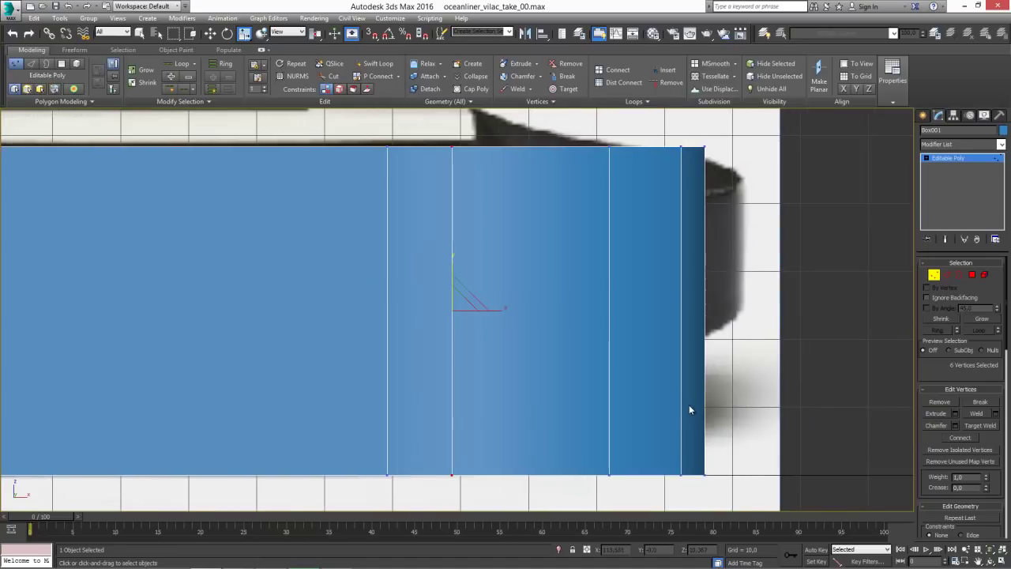
scroll(689, 405, down, 3)
drag(625, 250, 722, 455)
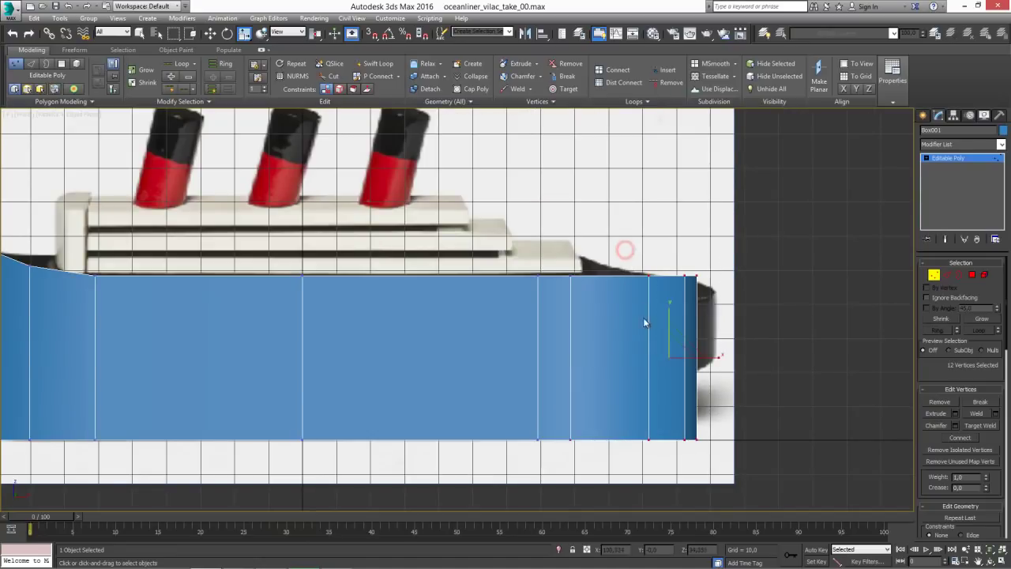
drag(669, 309, 670, 325)
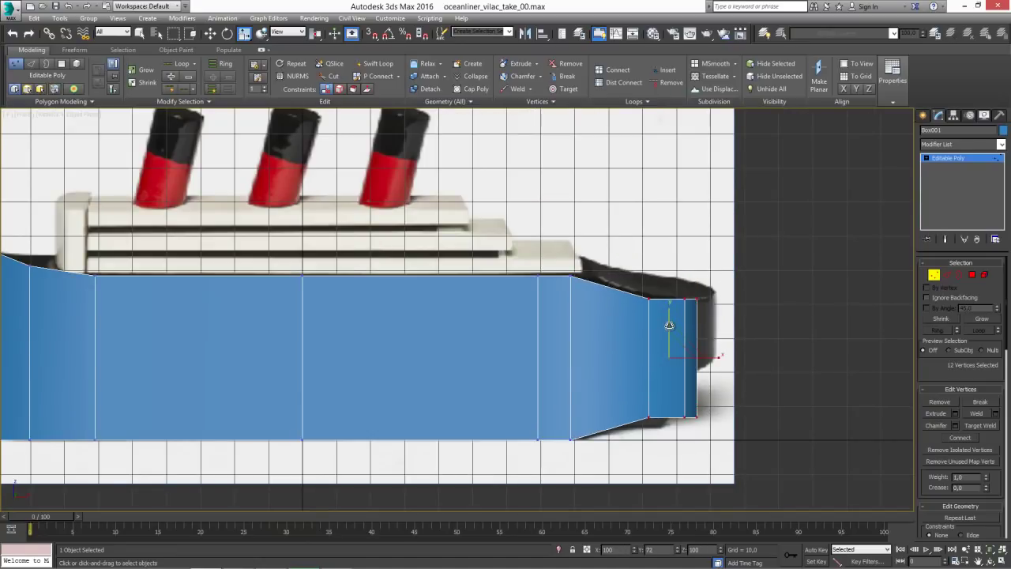
drag(653, 415, 655, 417)
drag(650, 323, 650, 322)
Shift the vertex column just before the bow toward it and check the hull in 3D.
drag(565, 267, 533, 446)
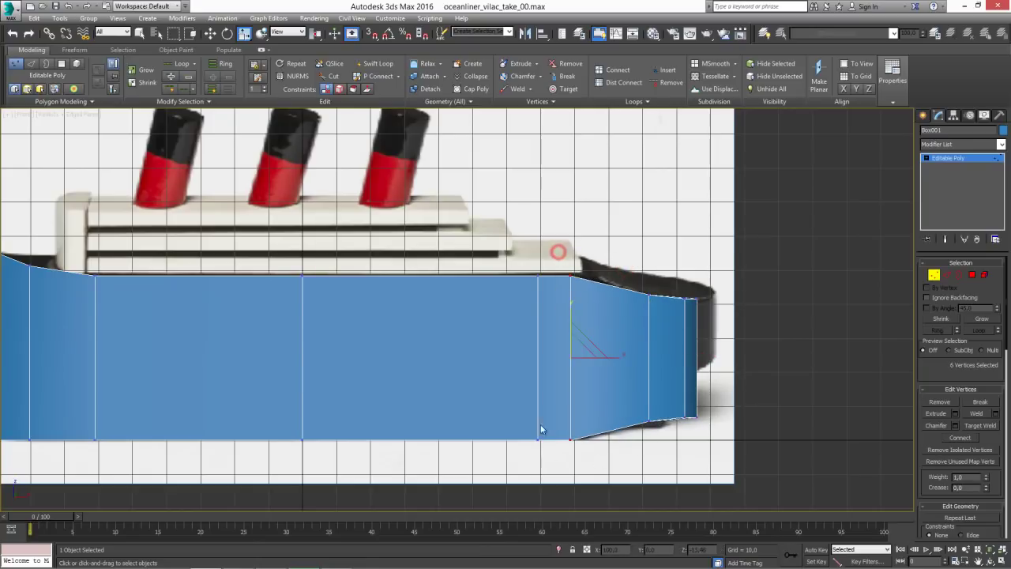
key(w)
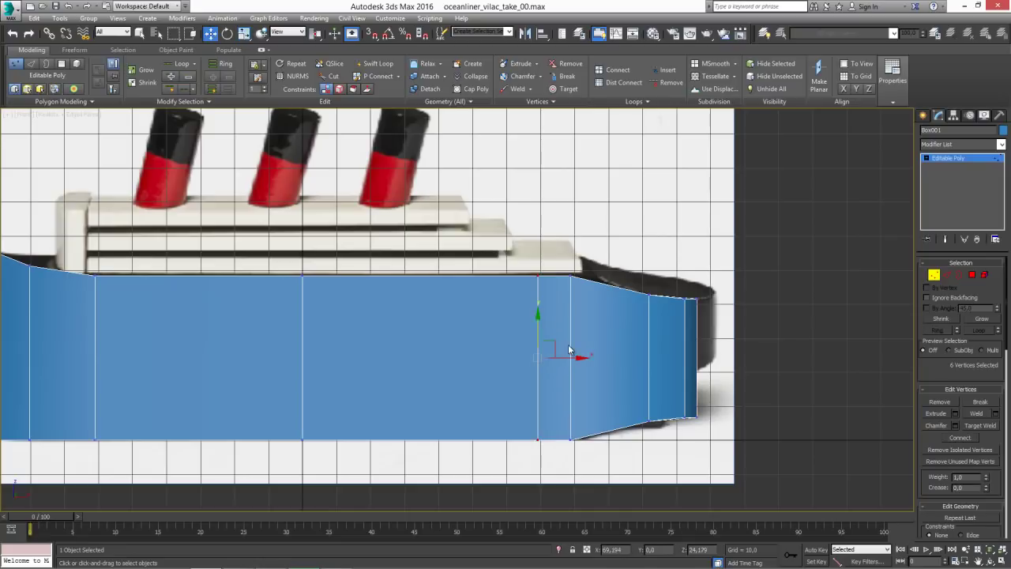
drag(570, 357, 591, 360)
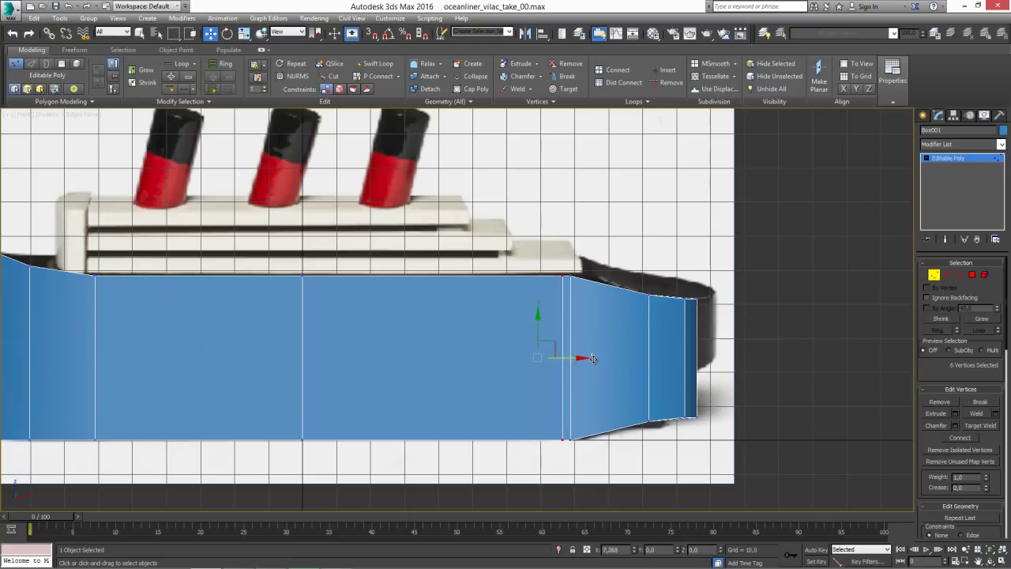
scroll(321, 322, down, 1)
scroll(321, 322, down, 2)
middle_drag(138, 304, 159, 301)
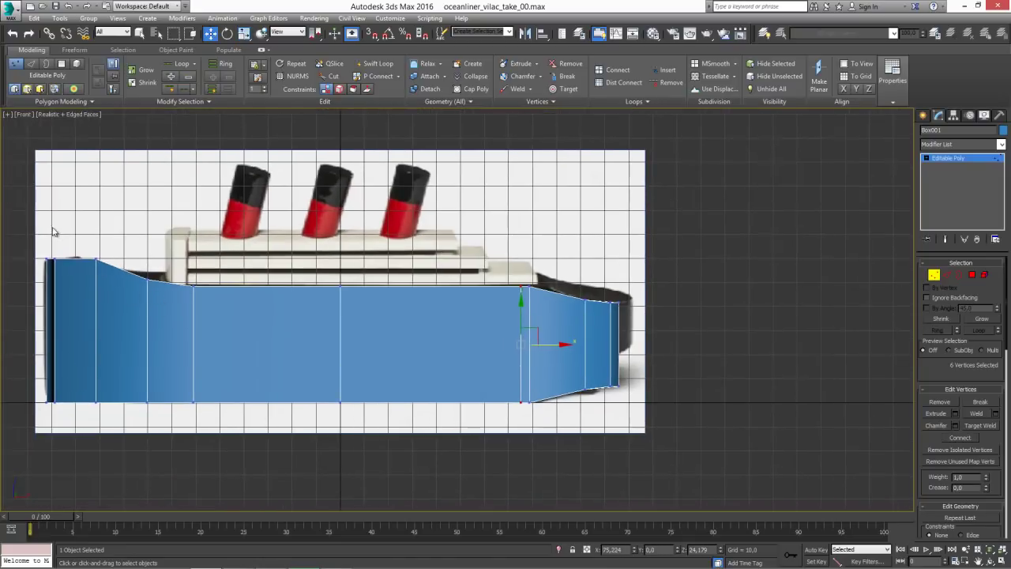
alt+middle_drag(340, 291, 364, 382)
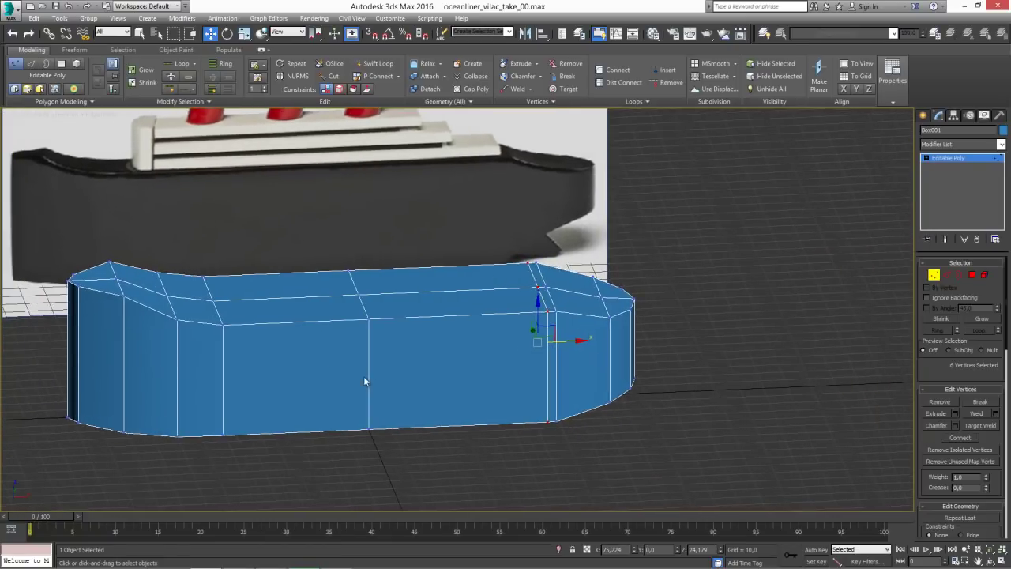
Leave vertex editing and reselect the whole hull.
click(313, 225)
alt+middle_drag(447, 308, 441, 326)
click(934, 276)
middle_drag(481, 420, 644, 408)
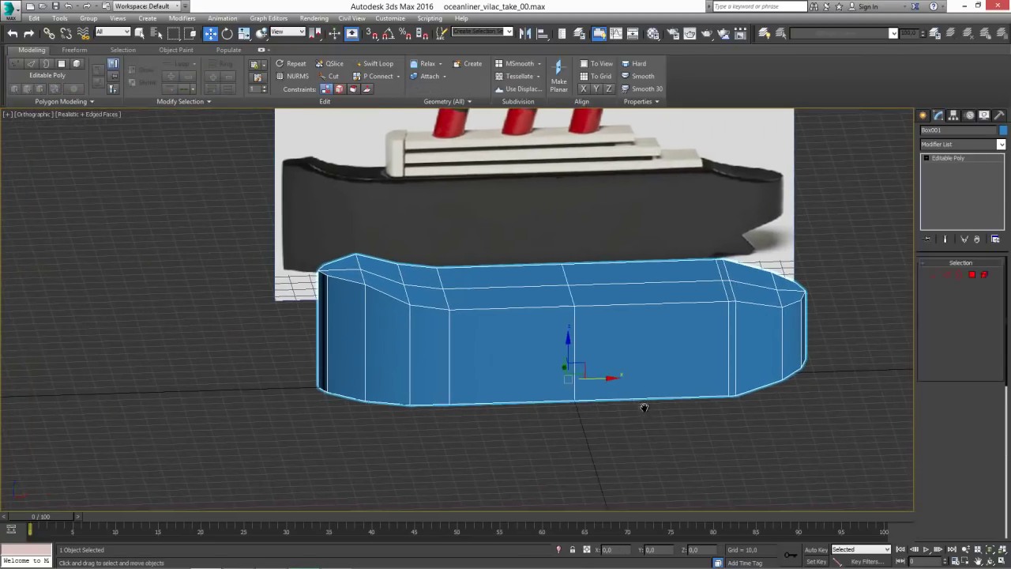
click(478, 448)
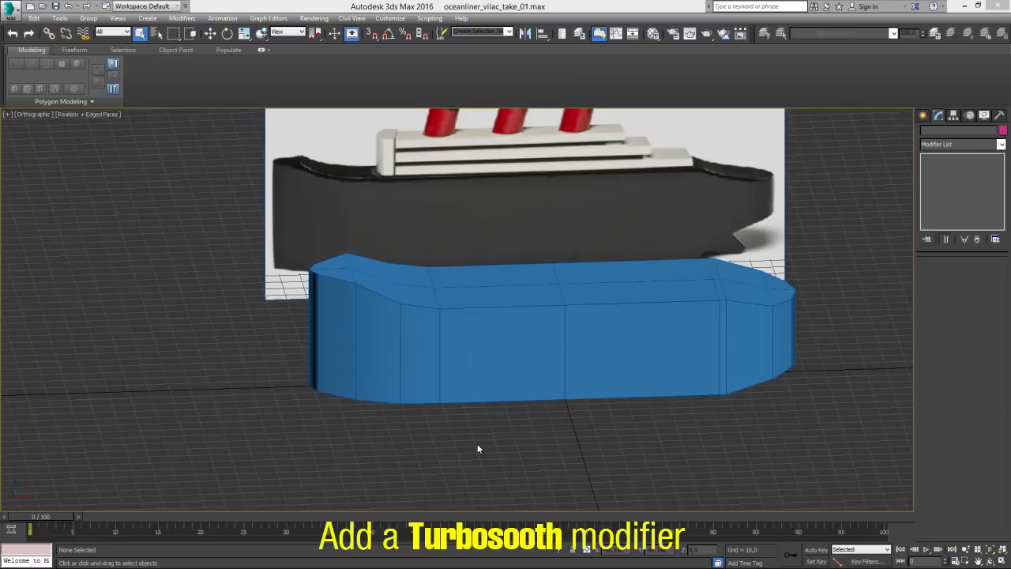
click(441, 366)
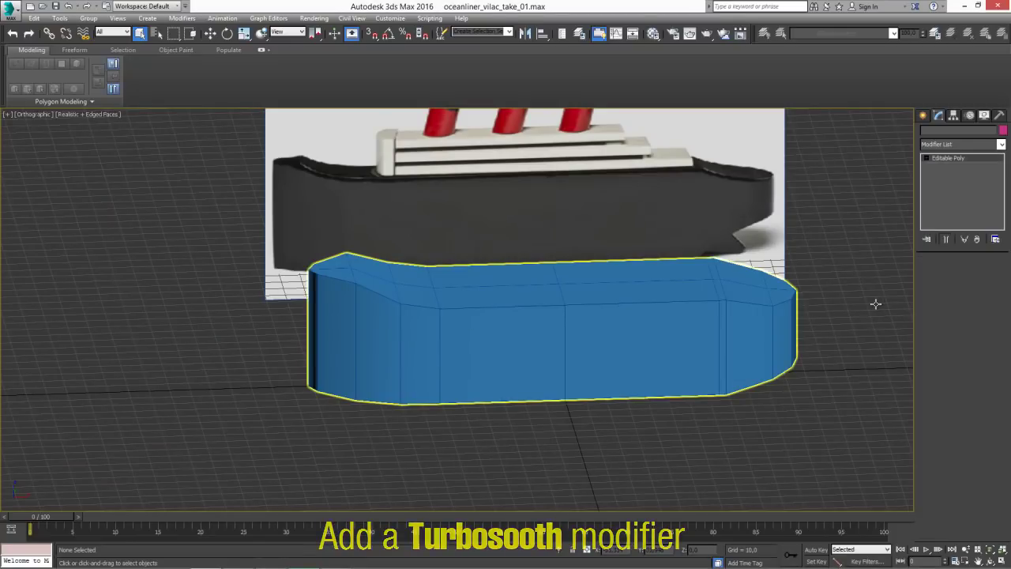
Add TurboSmooth with 2 iterations and return to the Editable Poly level.
click(1001, 143)
scroll(960, 332, down, 10)
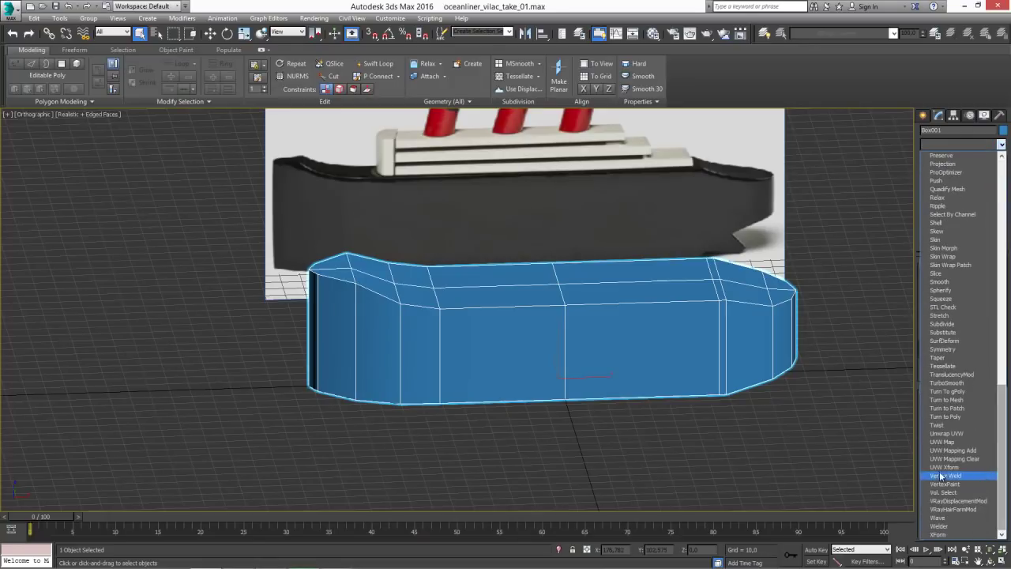
click(945, 383)
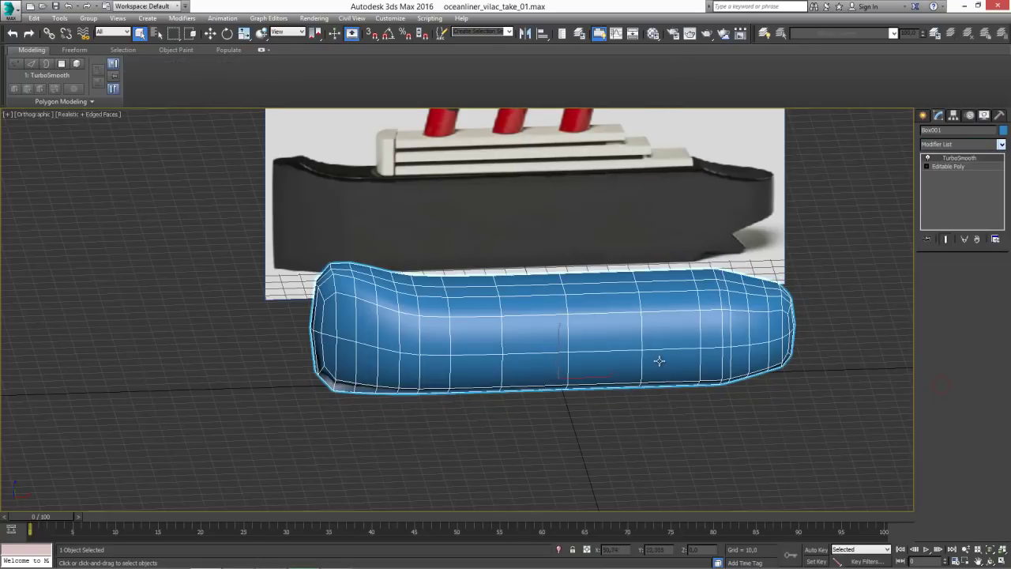
click(995, 278)
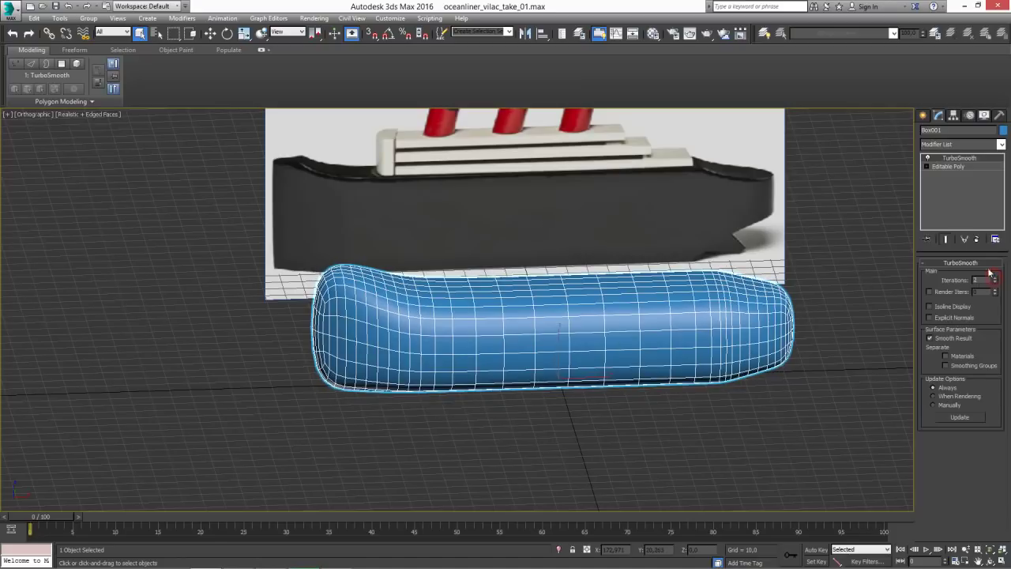
click(946, 166)
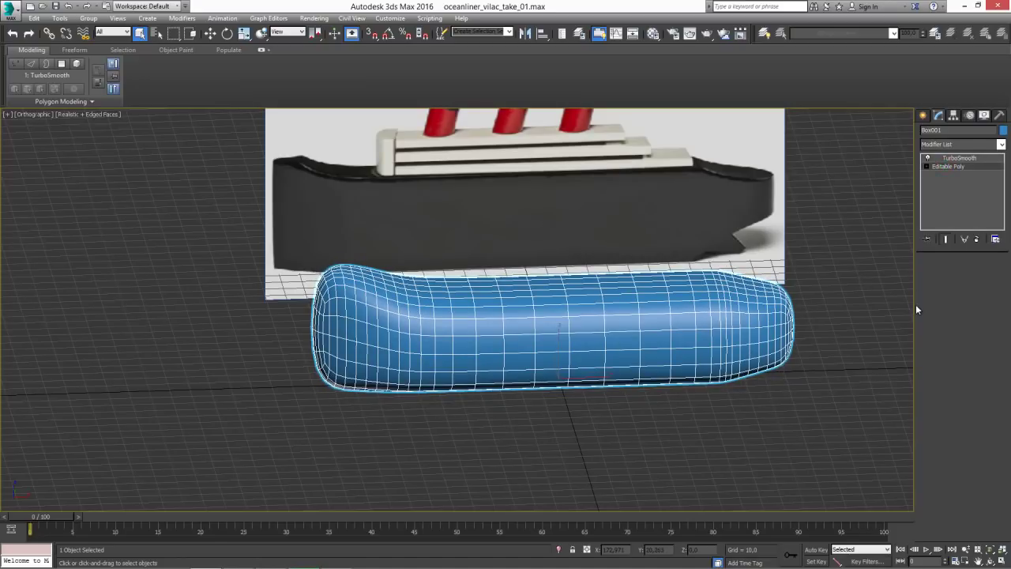
click(977, 274)
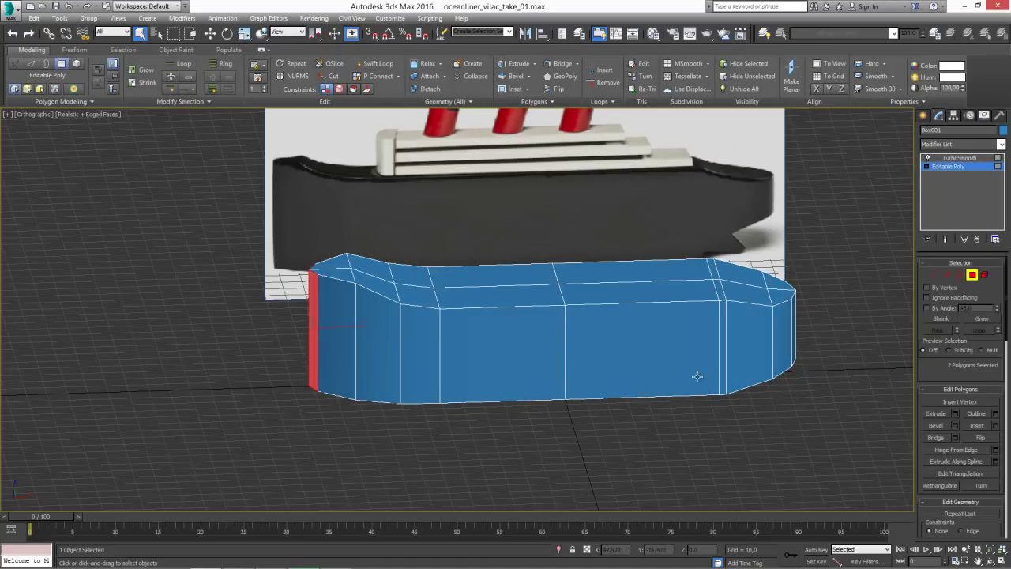
Select the ring of vertical hull edges and connect two new edge loops along the block.
click(950, 274)
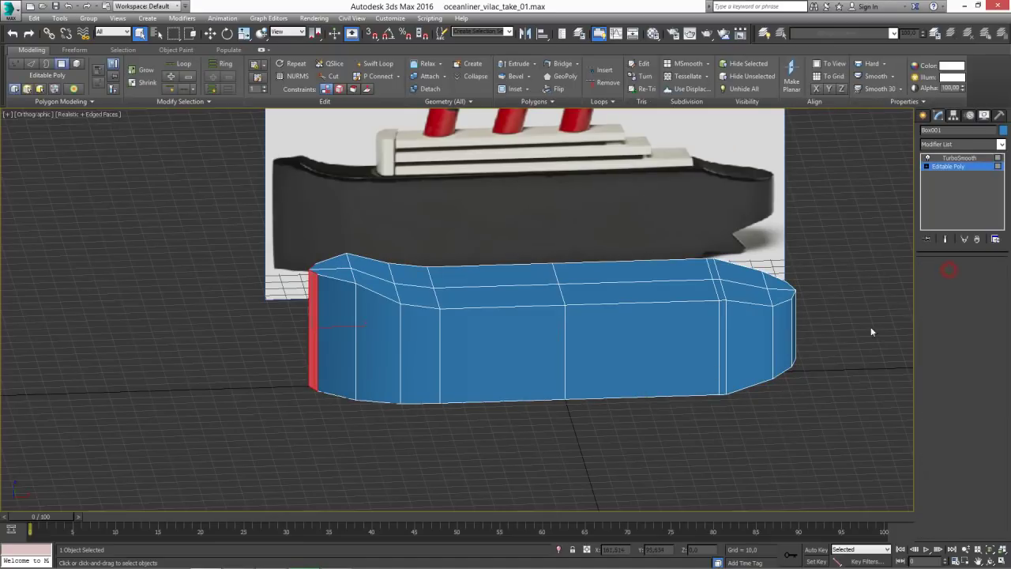
click(791, 329)
click(931, 330)
click(946, 239)
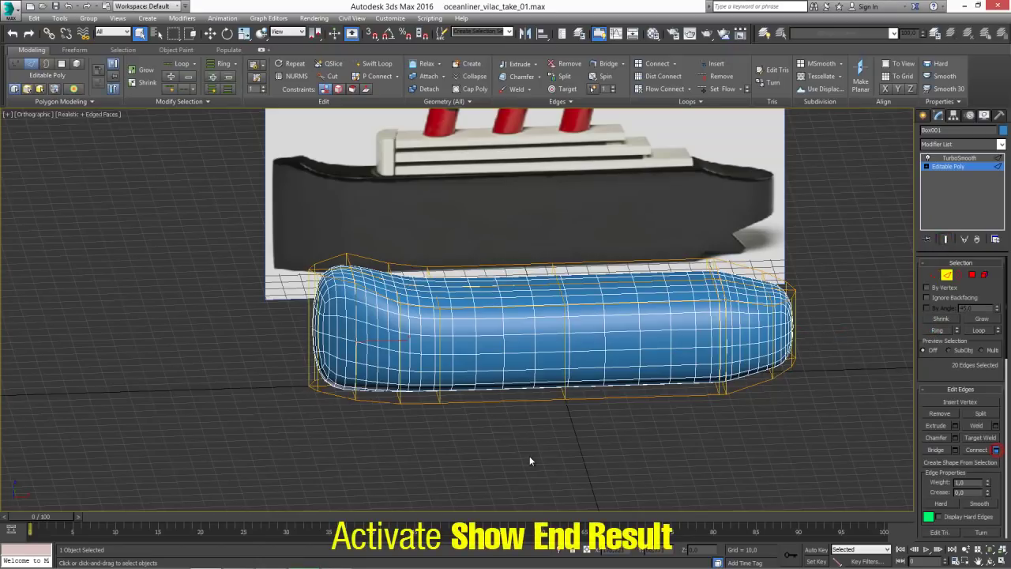
mouse_move(745, 374)
mouse_down()
mouse_move(744, 365)
mouse_move(743, 387)
mouse_move(741, 225)
mouse_up()
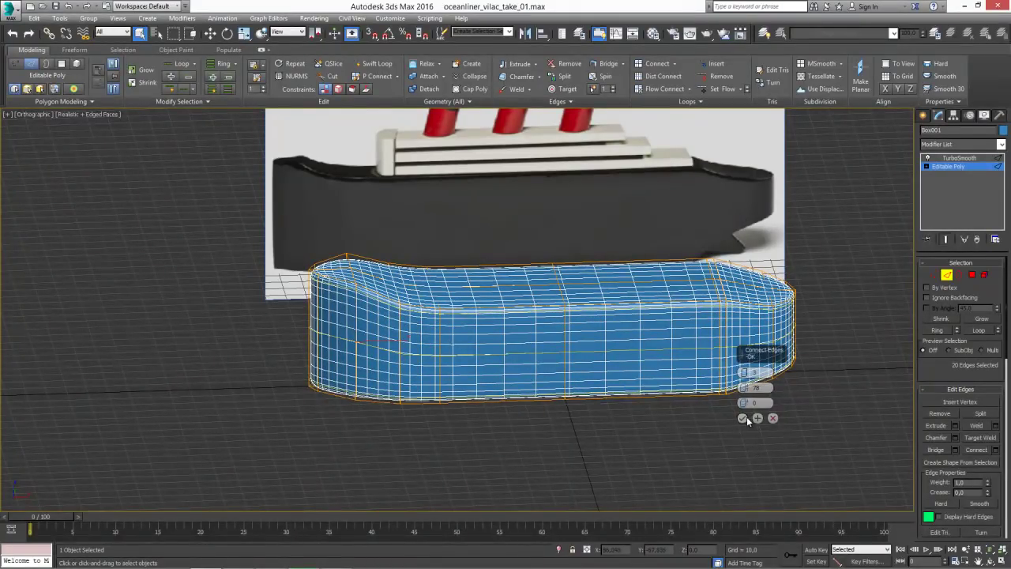
click(742, 419)
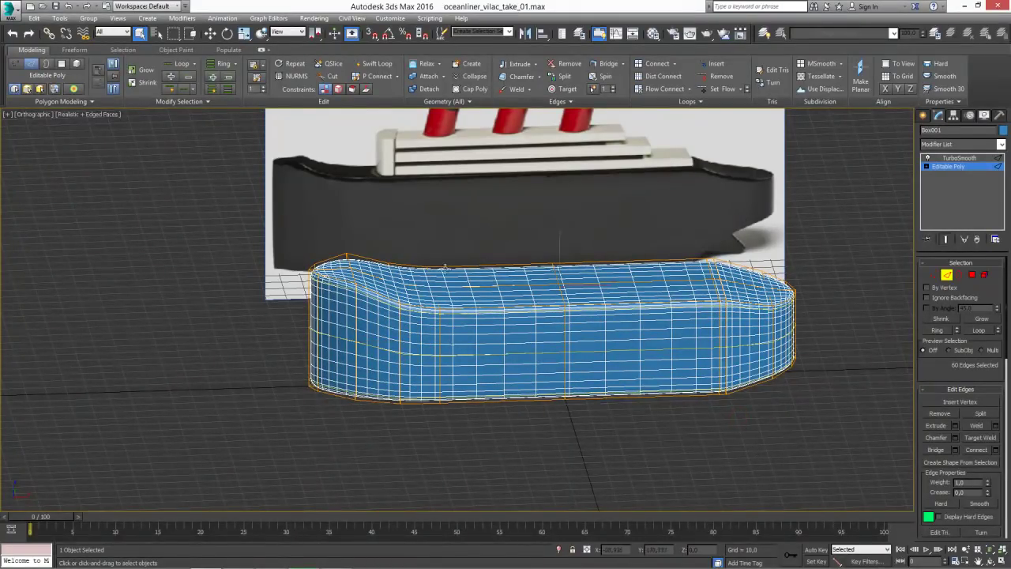
Add one more edge to the selection and chamfer all the selected edges.
scroll(331, 268, up, 2)
scroll(332, 269, up, 3)
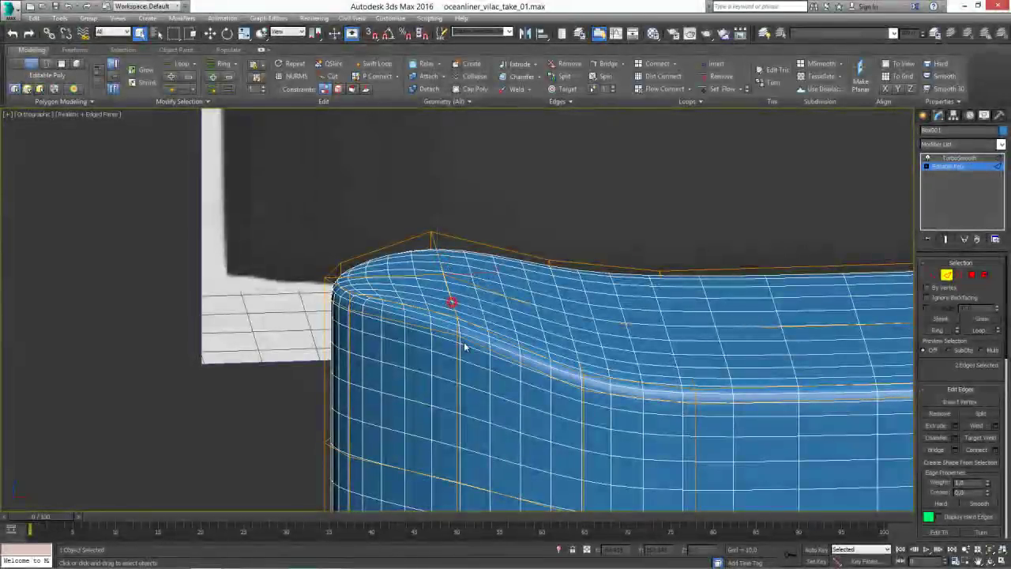
scroll(465, 347, up, 2)
scroll(500, 316, up, 2)
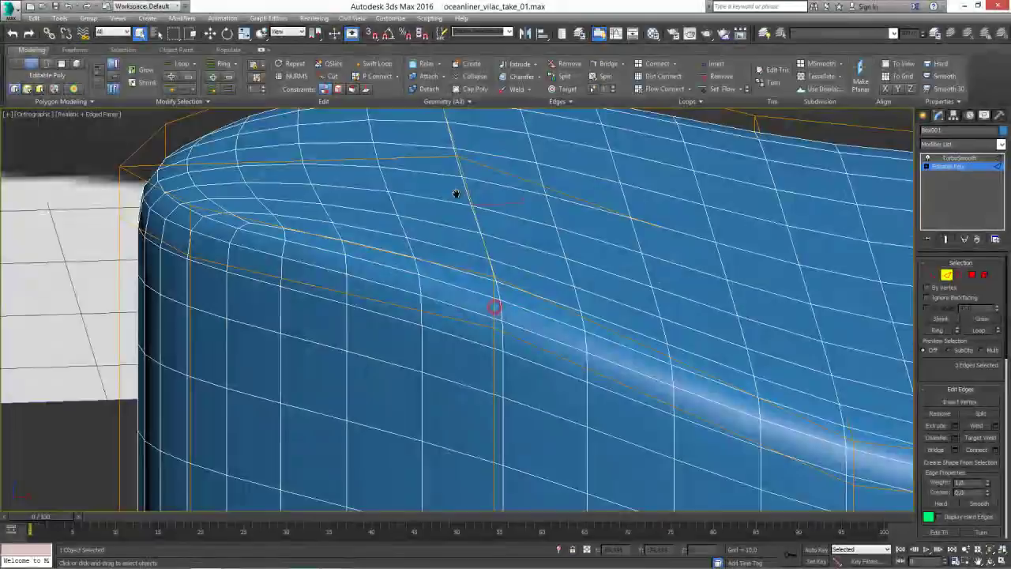
scroll(456, 194, down, 3)
ctrl+click(480, 210)
scroll(664, 309, up, 3)
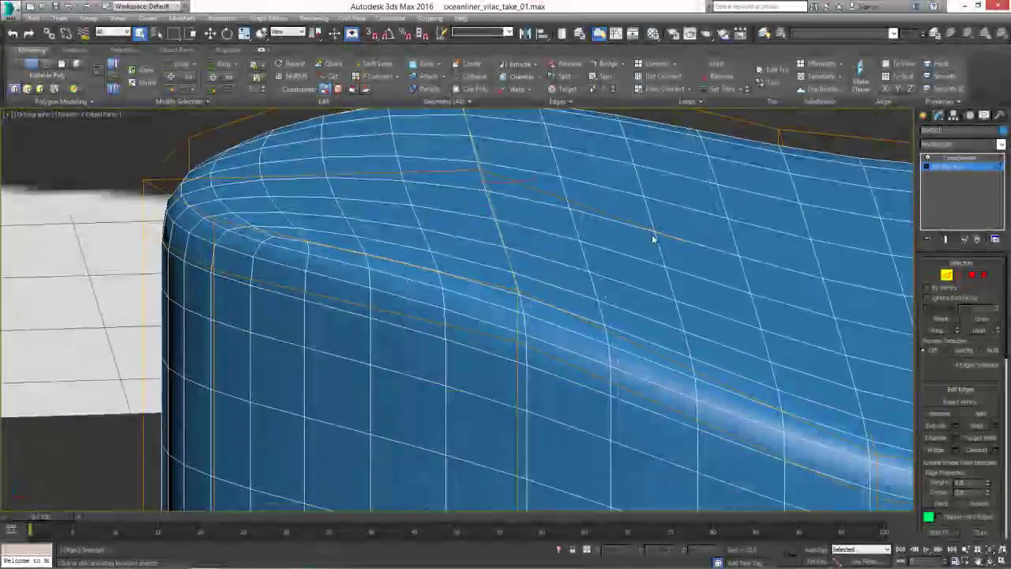
scroll(654, 238, down, 2)
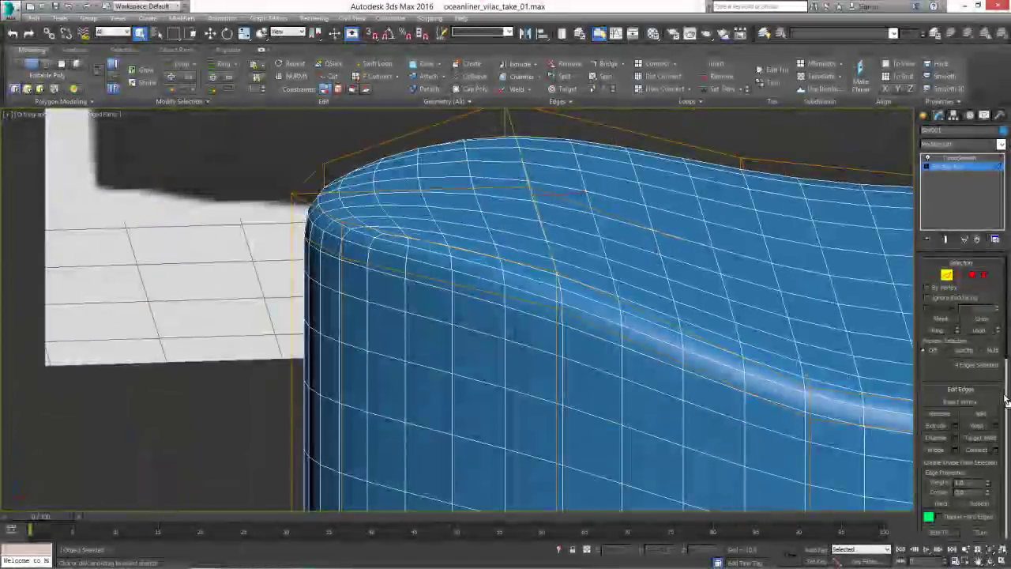
click(956, 439)
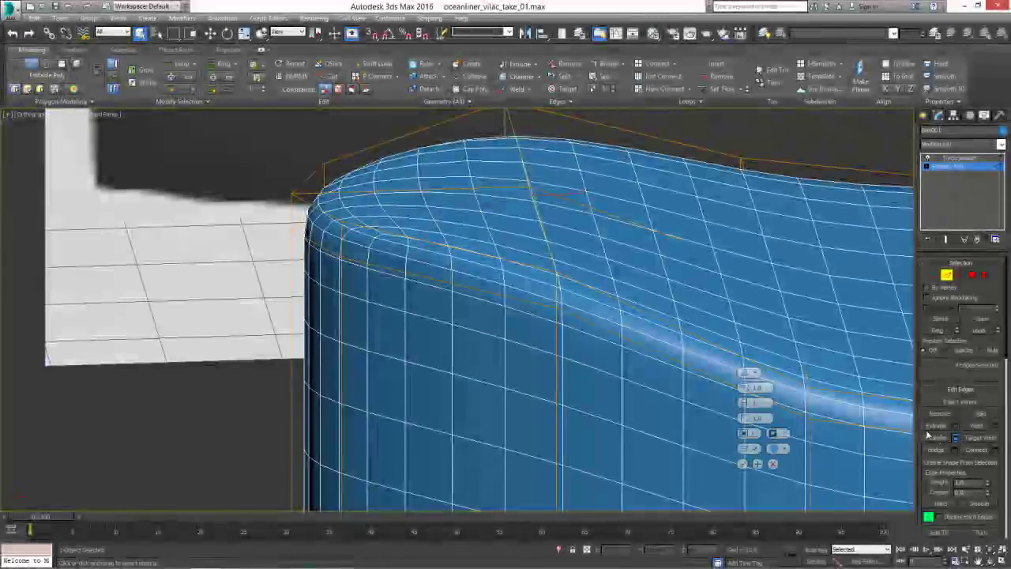
alt+middle_drag(640, 390, 709, 394)
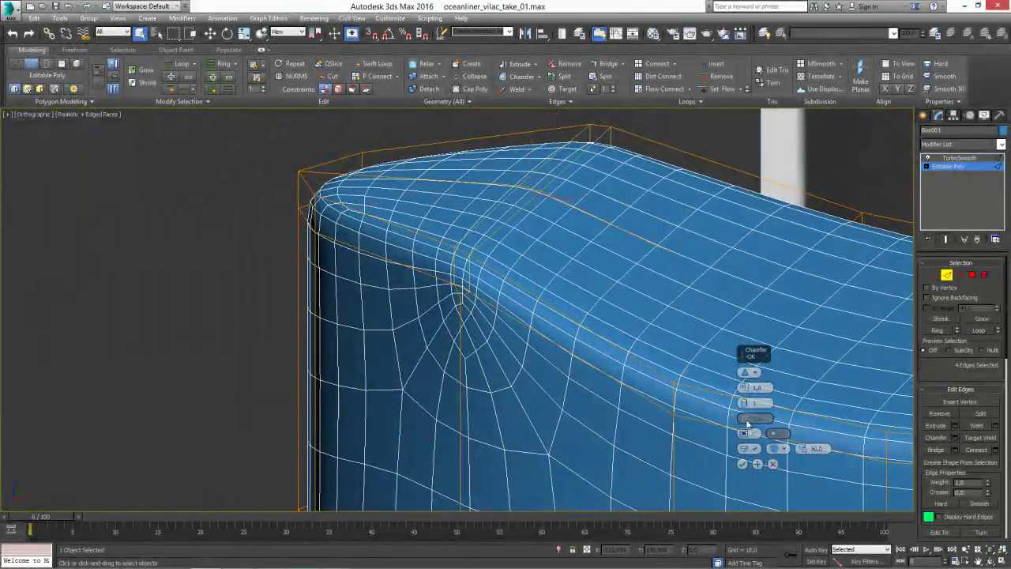
click(743, 465)
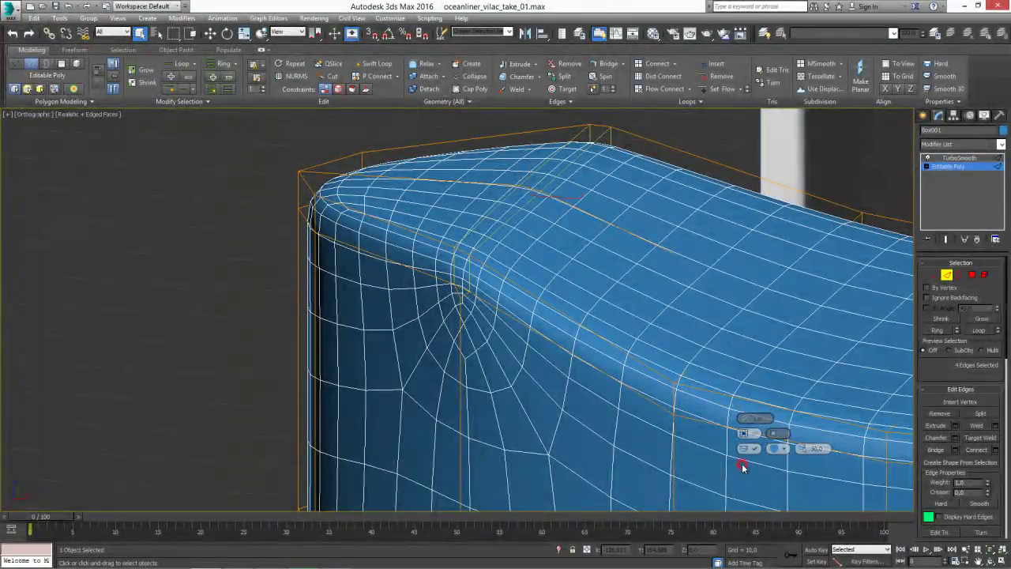
Exit Edge sub-object mode and orbit to view the block from the side.
click(947, 275)
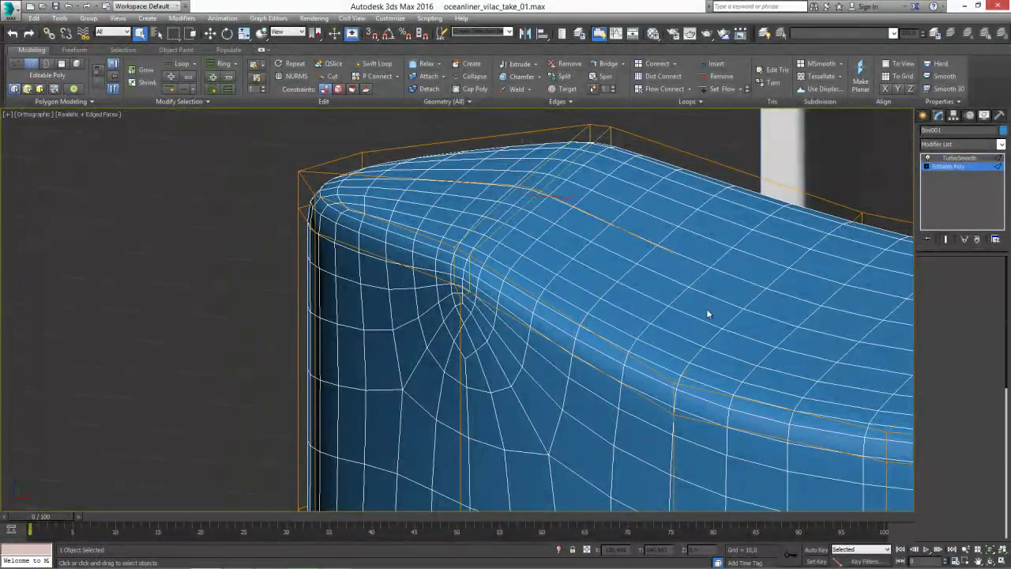
scroll(625, 337, down, 2)
scroll(624, 338, down, 5)
scroll(624, 338, down, 3)
alt+middle_drag(624, 312, 530, 319)
Hide edged faces with F4 and orbit to inspect the block side-on.
key(F4)
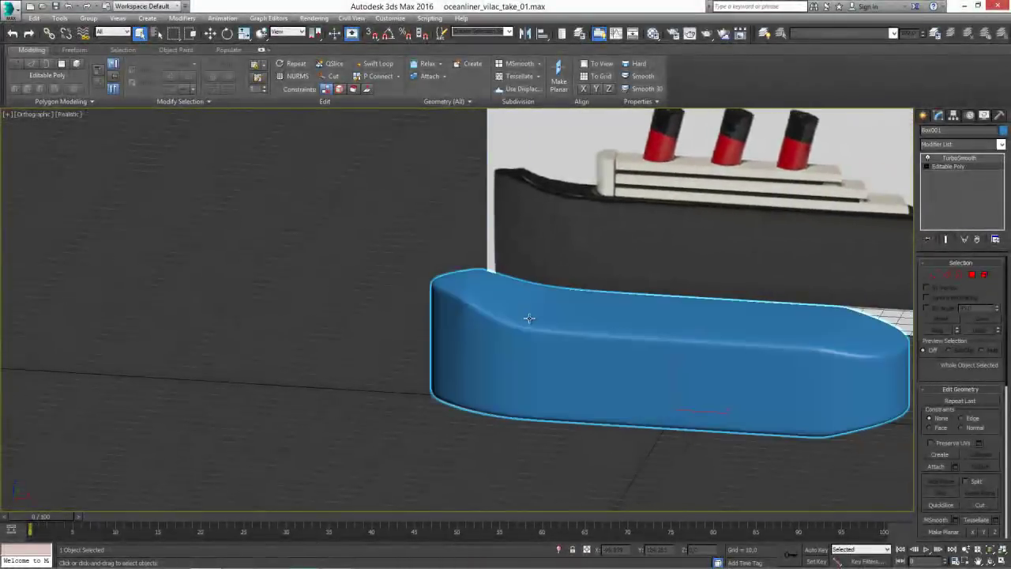
alt+middle_drag(558, 356, 532, 350)
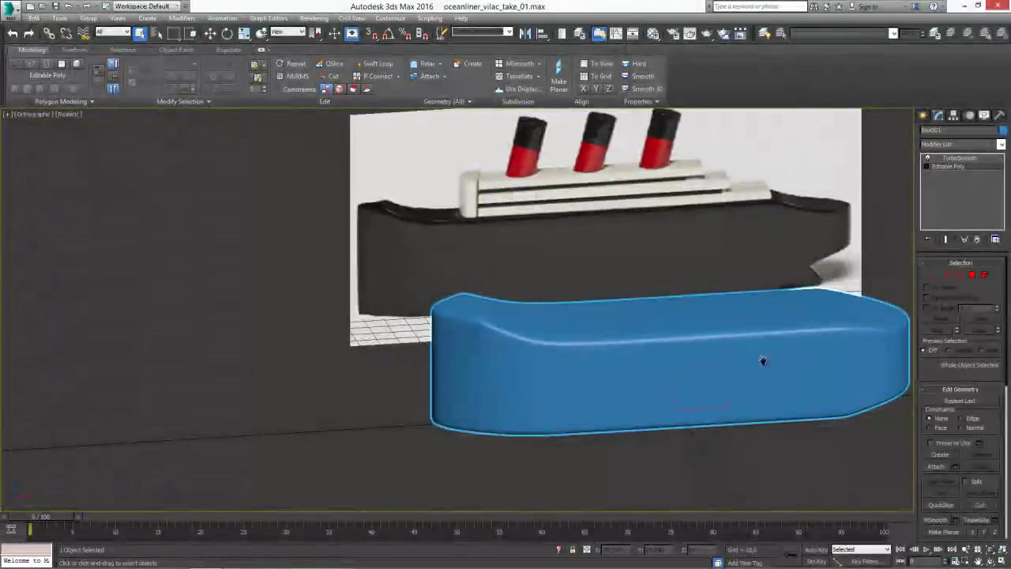
middle_drag(763, 359, 669, 345)
mouse_move(729, 351)
alt+middle_down()
mouse_move(693, 365)
mouse_move(594, 333)
mouse_move(578, 368)
mouse_move(562, 361)
alt+middle_up()
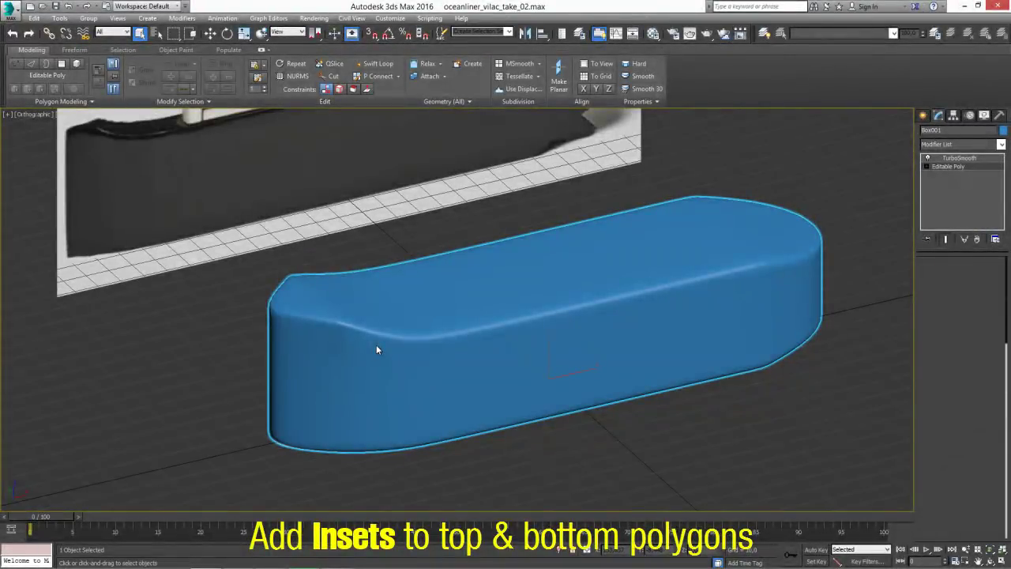
In Polygon mode with By Angle 10, select the block's top and bottom polygons.
key(4)
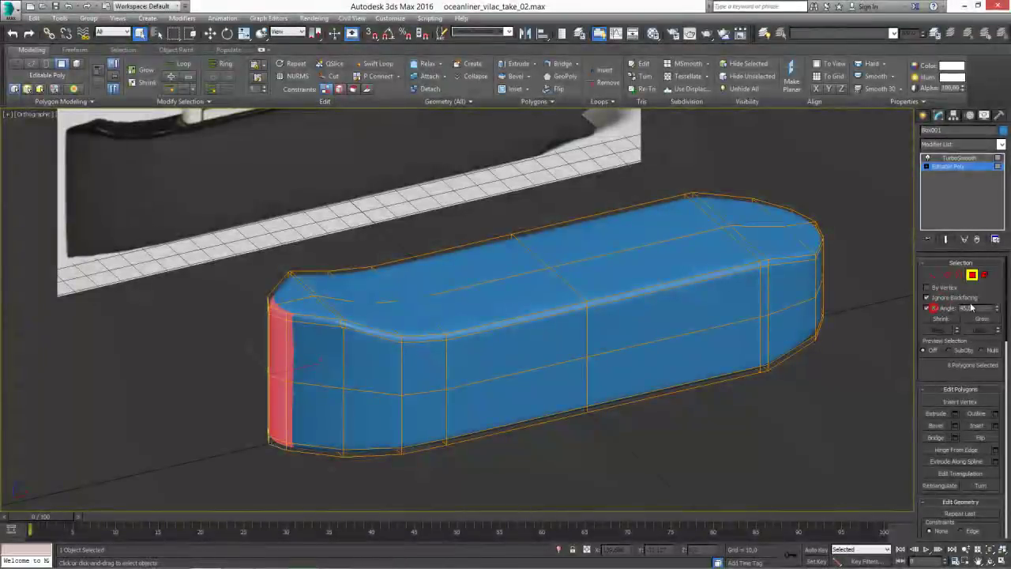
text(10)
key(Return)
click(659, 270)
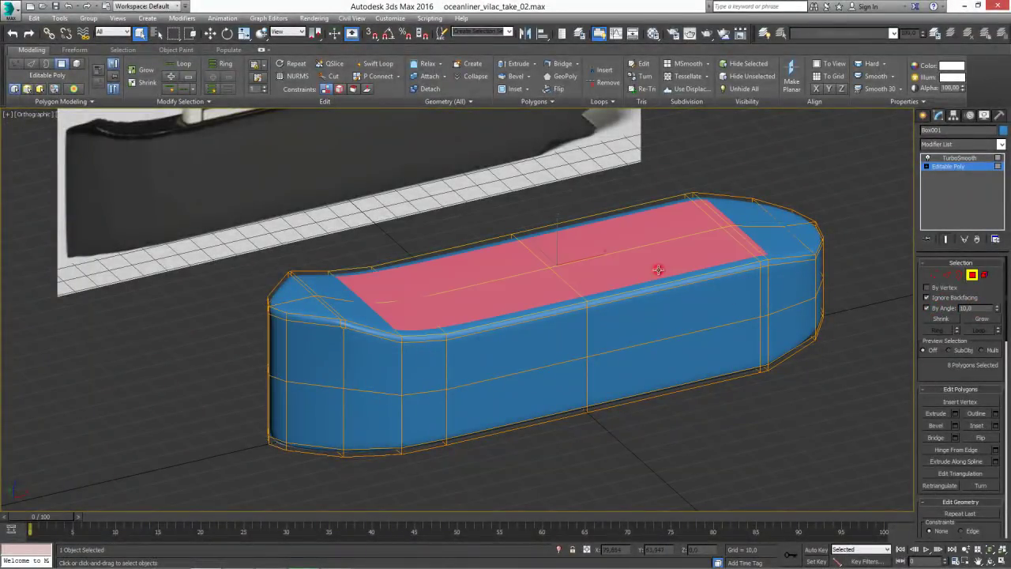
ctrl+click(341, 285)
ctrl+click(328, 305)
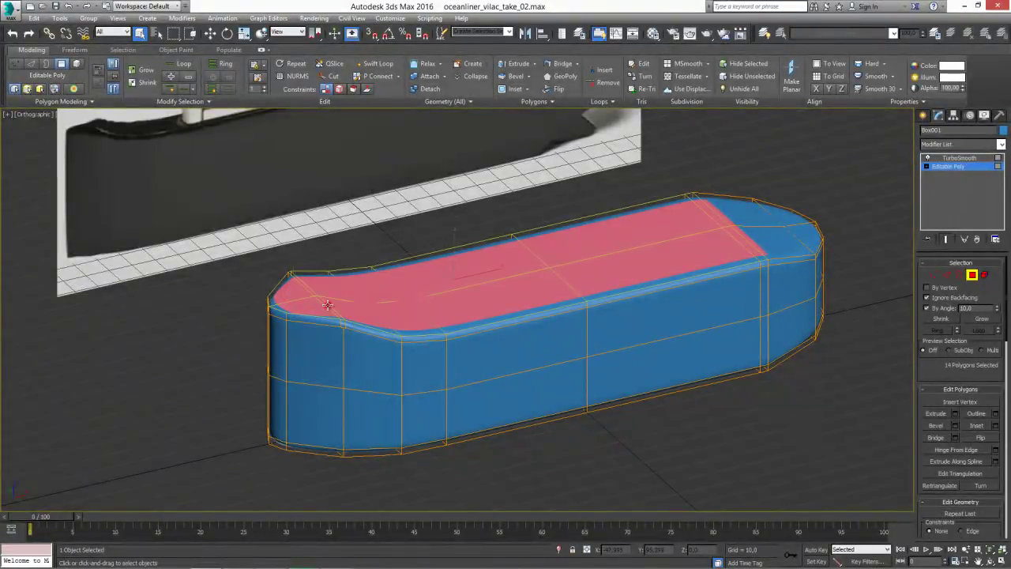
ctrl+click(794, 239)
mouse_move(781, 291)
alt+middle_down()
mouse_move(790, 361)
mouse_move(789, 276)
alt+middle_up()
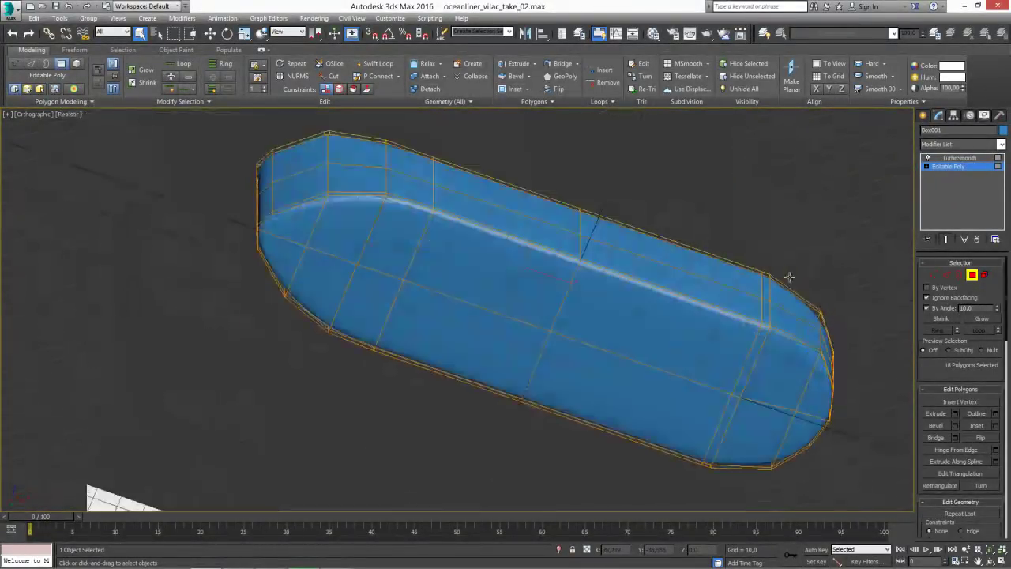
ctrl+click(785, 383)
mouse_move(785, 383)
alt+middle_down()
mouse_move(496, 217)
mouse_move(517, 293)
alt+middle_up()
Inset the selected polygons to leave a narrow rim, then exit to object level.
scroll(517, 293, up, 3)
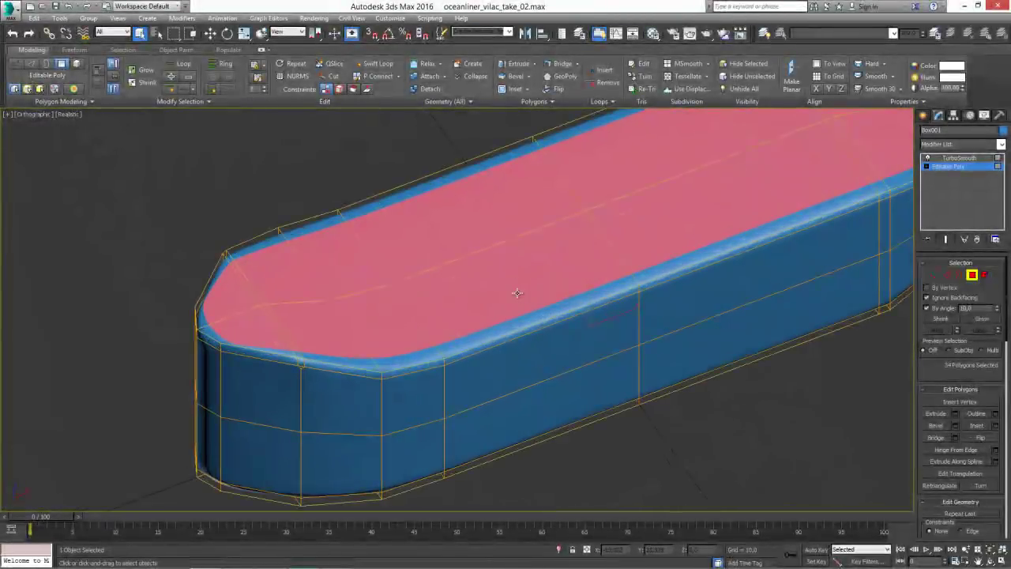
click(983, 426)
drag(350, 261, 352, 270)
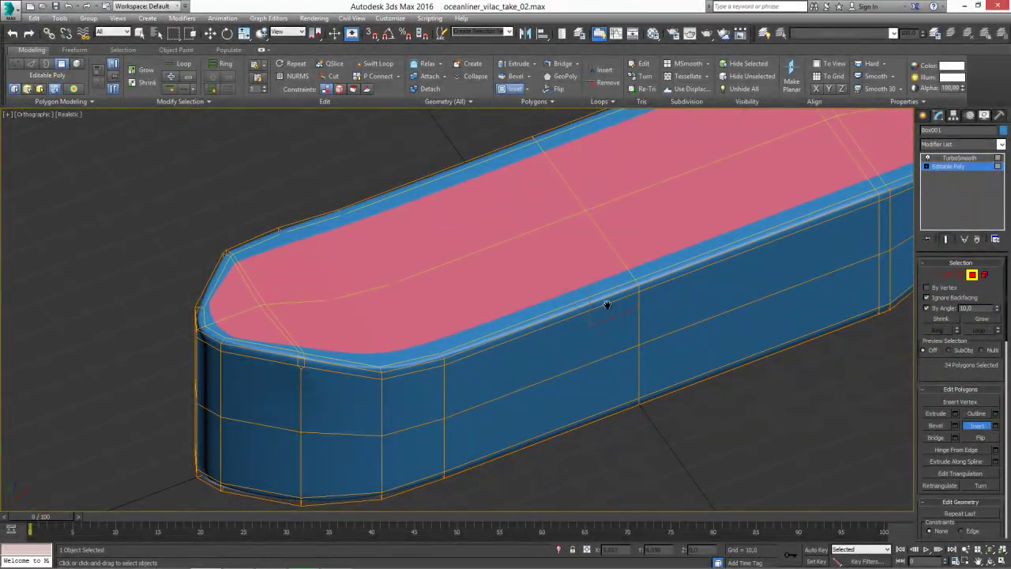
scroll(607, 305, down, 5)
alt+middle_drag(528, 309, 529, 302)
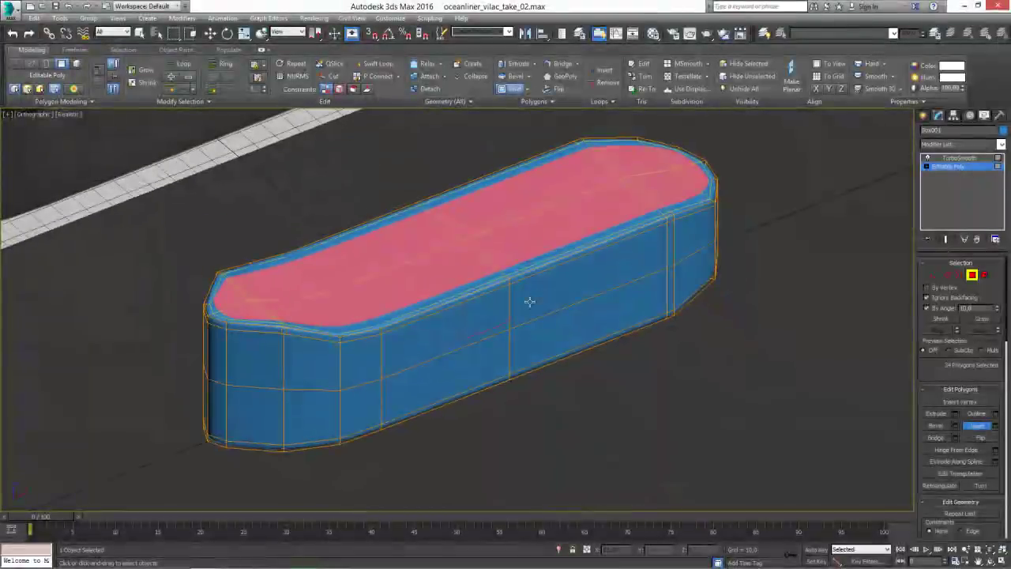
click(968, 277)
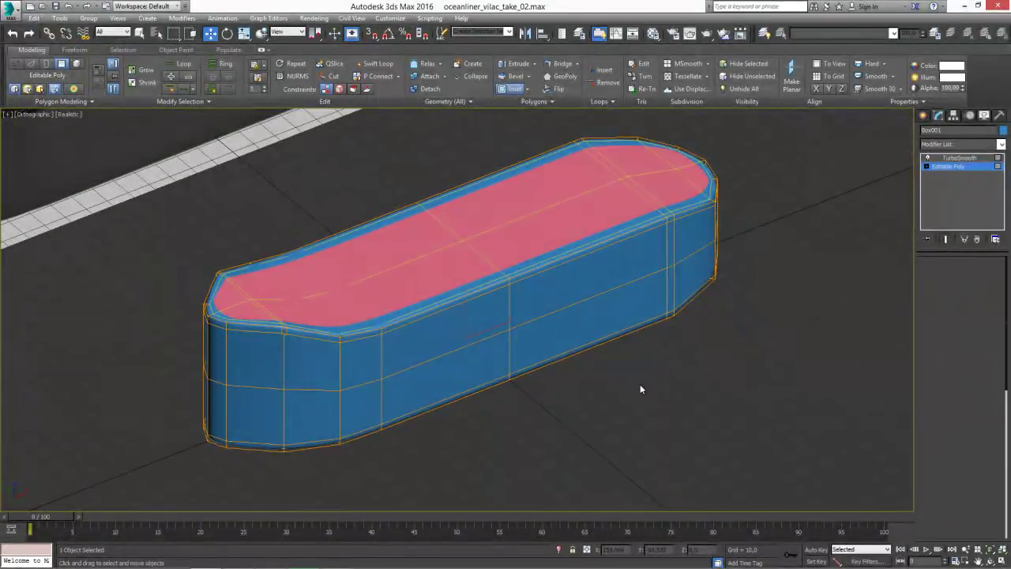
mouse_move(640, 384)
alt+middle_down()
mouse_move(610, 394)
mouse_move(638, 390)
mouse_move(711, 412)
alt+middle_up()
click(923, 115)
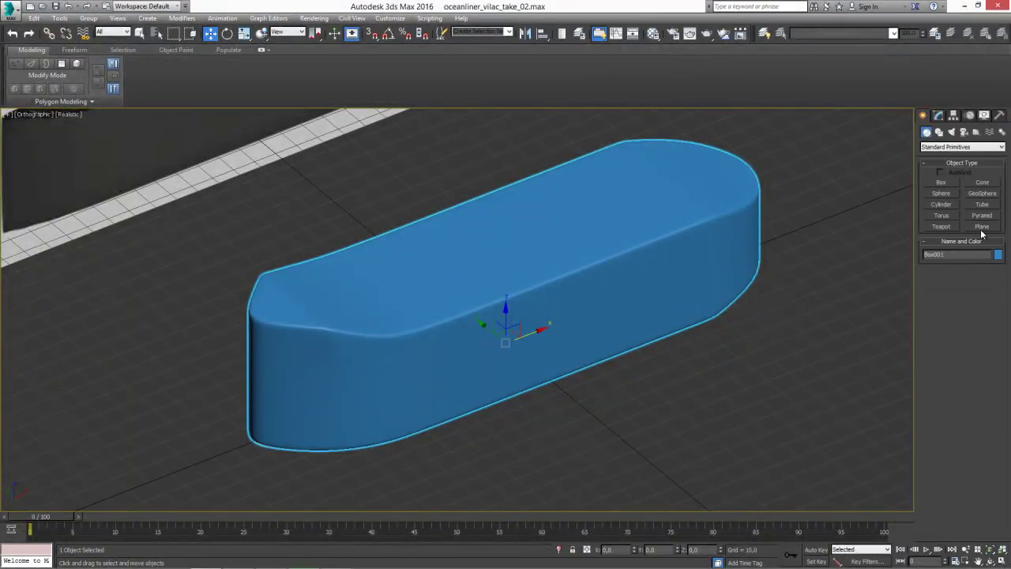
Draw Rectangle001, about 47.935 × 15.315, in wireframe Top view and move it down-left of the hull.
click(939, 132)
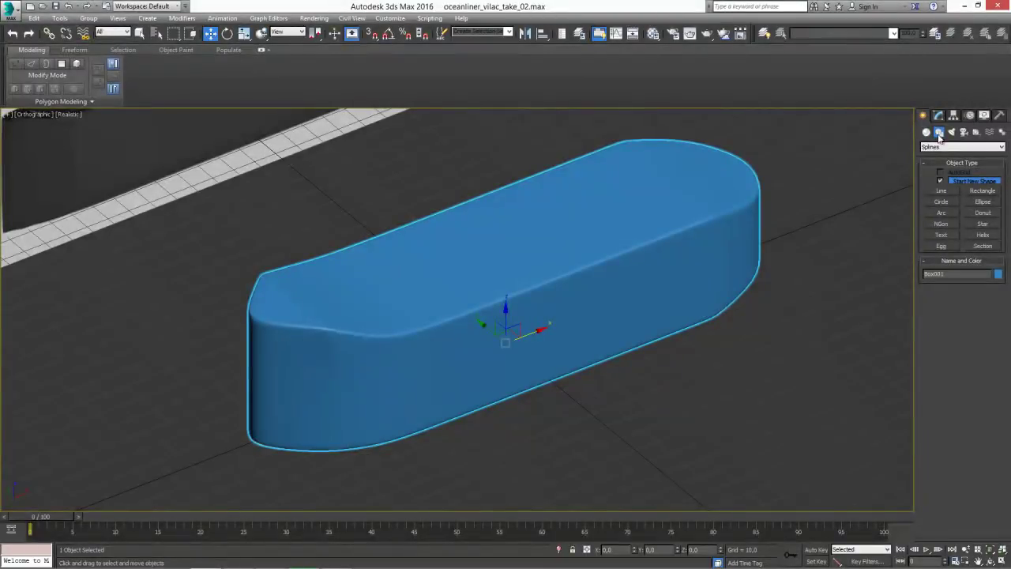
click(970, 192)
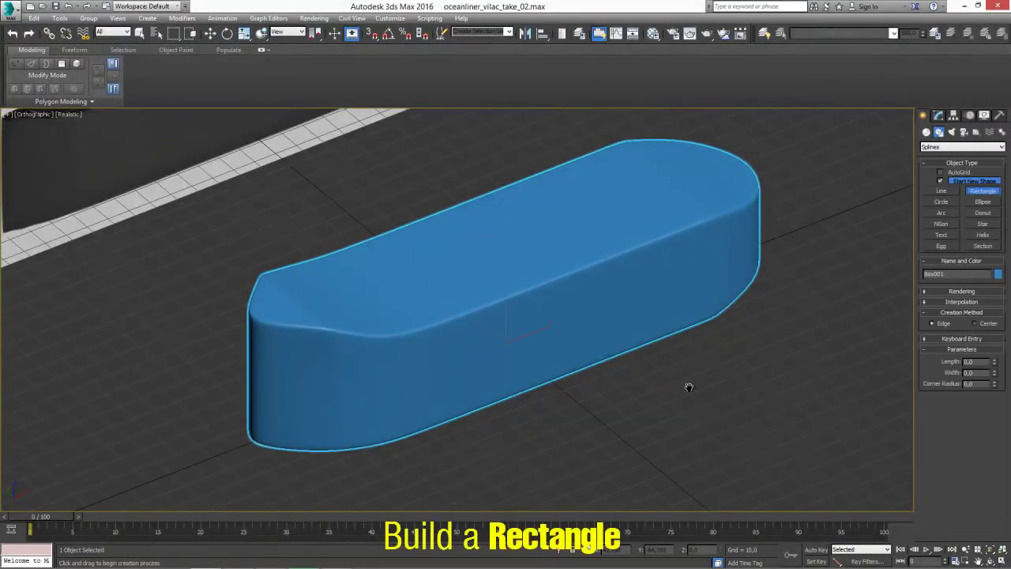
middle_drag(685, 384, 659, 387)
key(t)
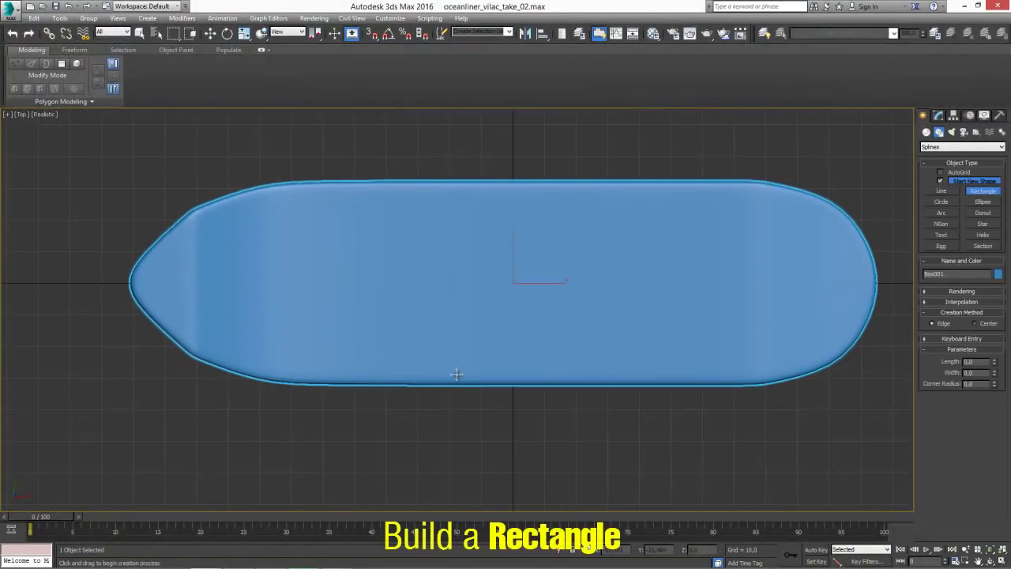
key(F3)
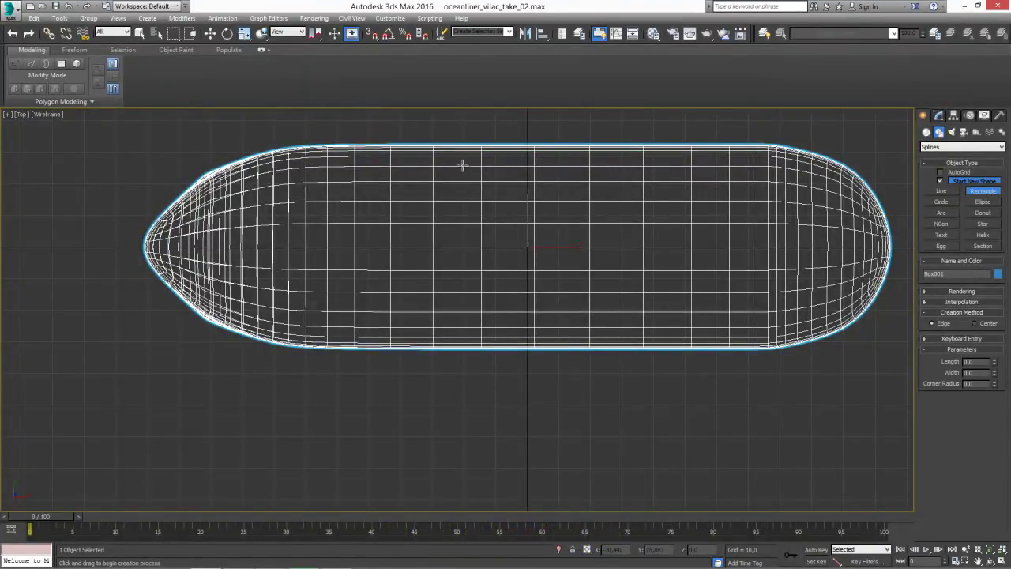
mouse_move(460, 170)
mouse_down()
mouse_move(492, 321)
mouse_move(501, 322)
mouse_up()
drag(501, 322, 501, 322)
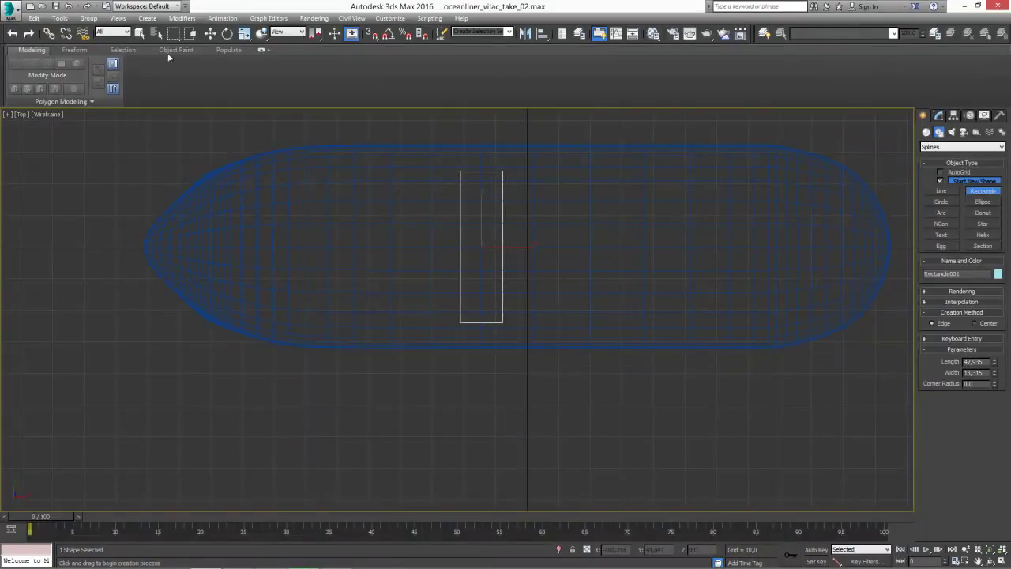
click(208, 33)
drag(494, 237, 440, 456)
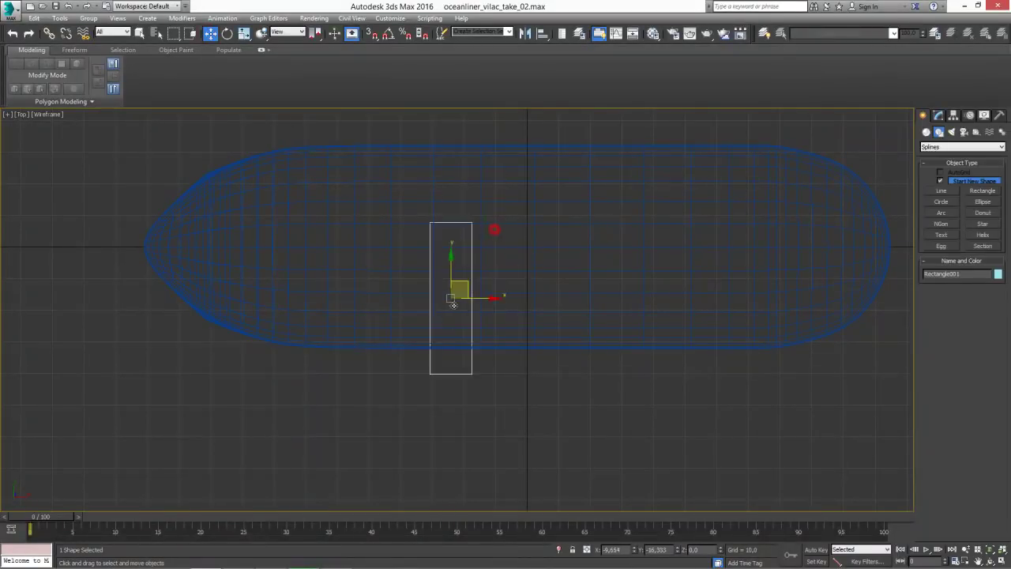
middle_drag(485, 439, 508, 346)
Convert Rectangle001 to an Editable Spline and select its left side segment.
click(938, 116)
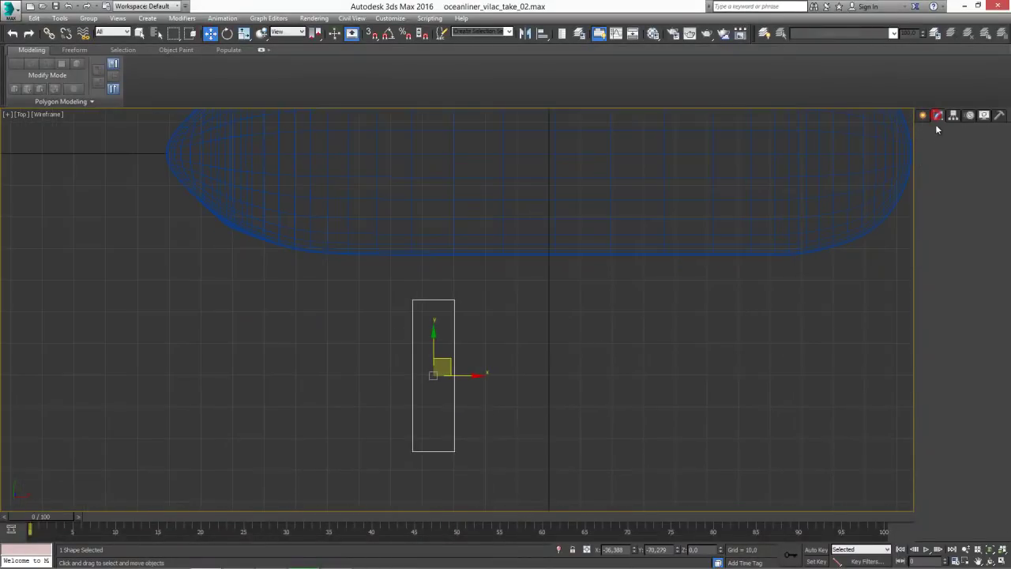
right_click(936, 155)
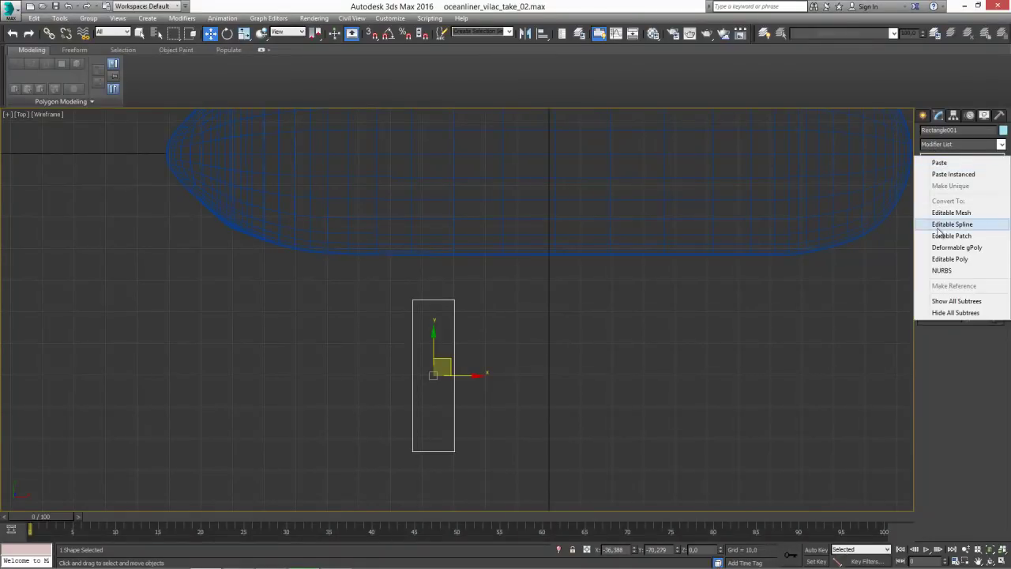
click(941, 226)
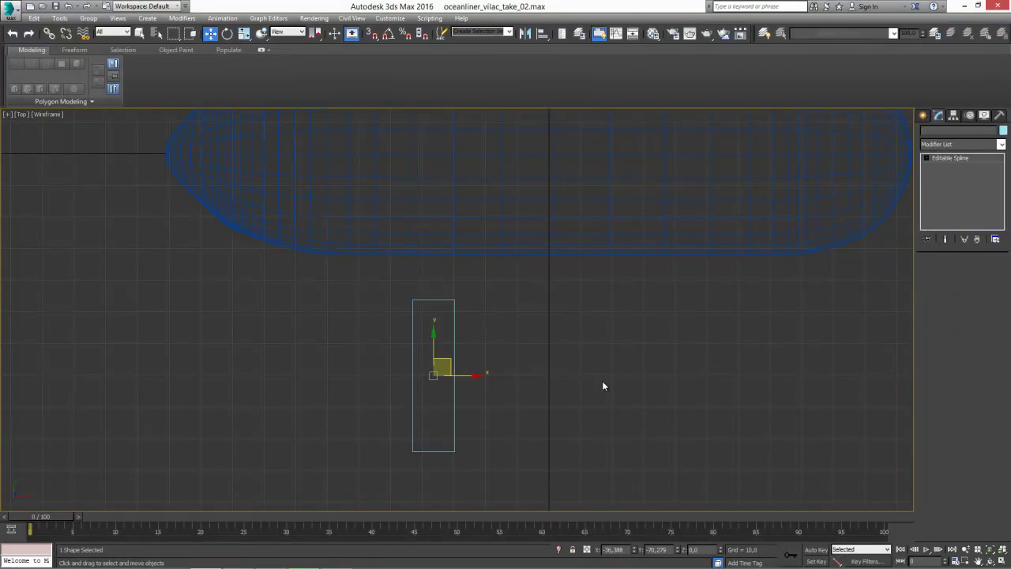
middle_drag(562, 398, 610, 356)
key(z)
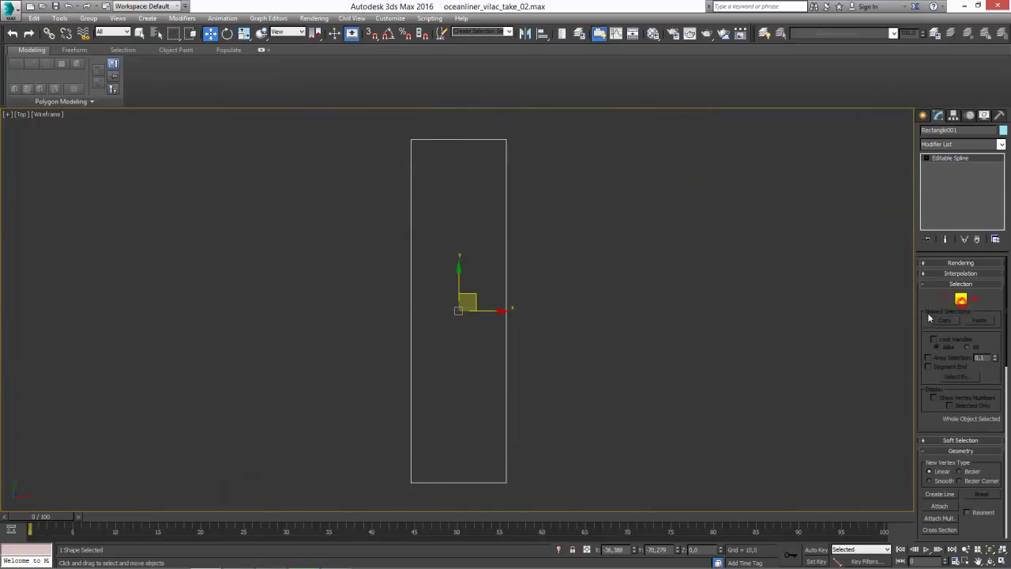
key(2)
drag(472, 389, 474, 391)
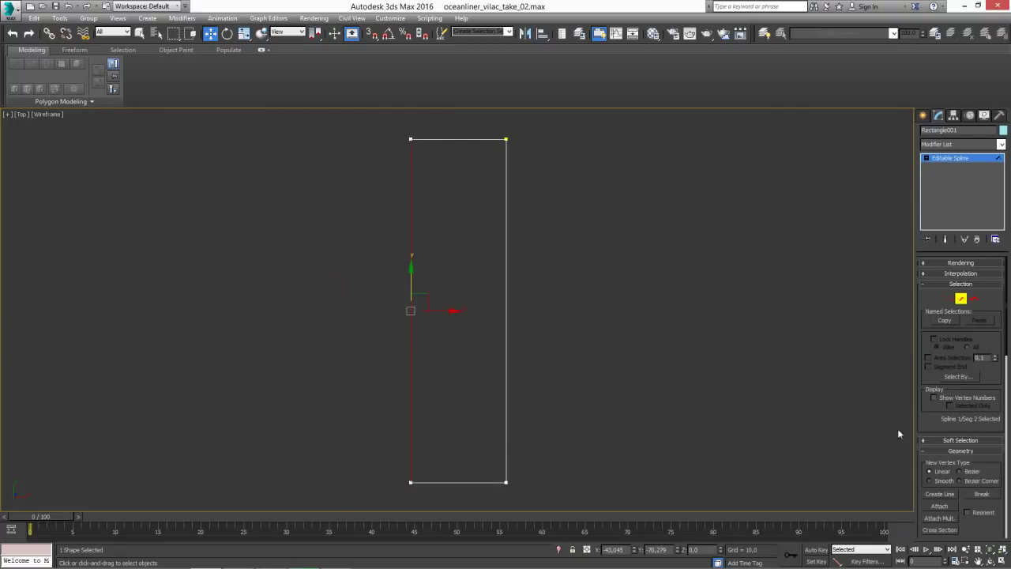
drag(1007, 292, 1007, 475)
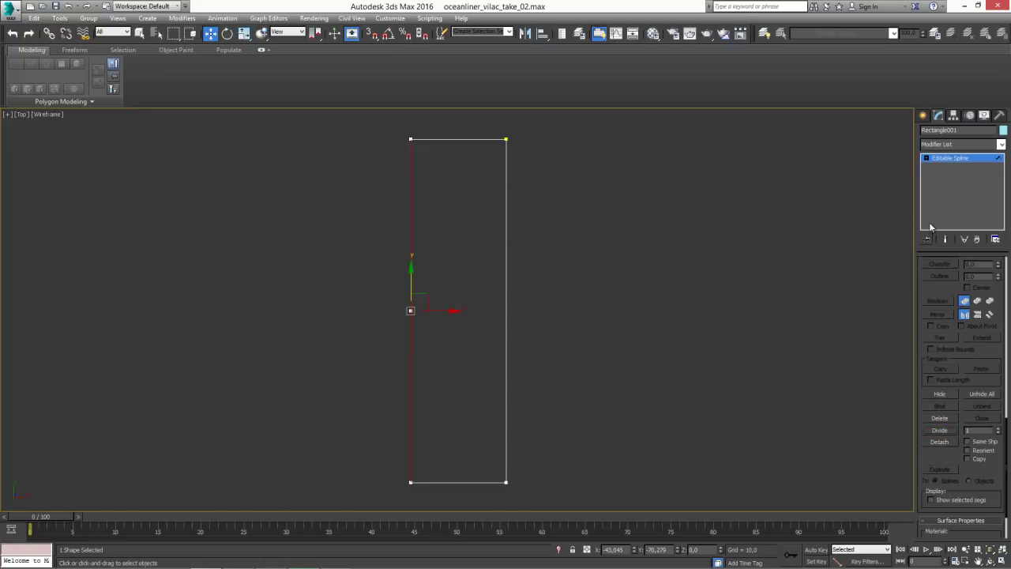
Pull the left vertices and their Bezier handles into one smooth outward arc, then return to object level.
click(927, 159)
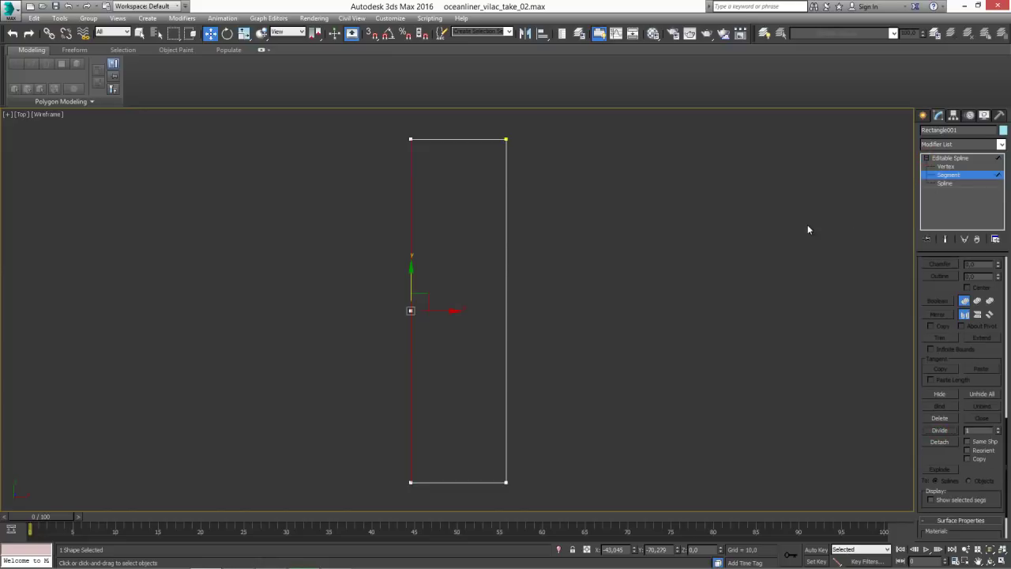
key(1)
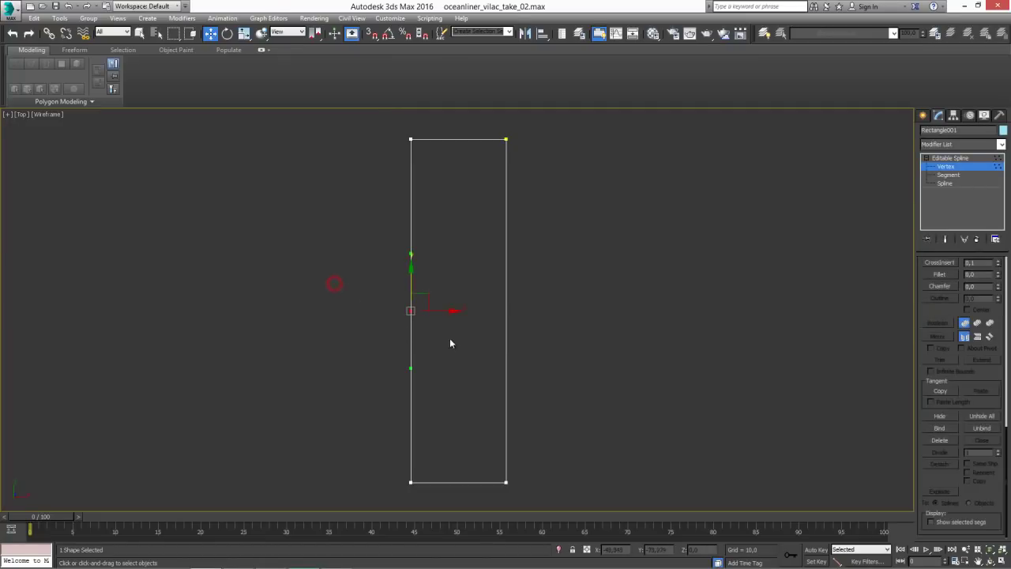
drag(450, 311, 392, 313)
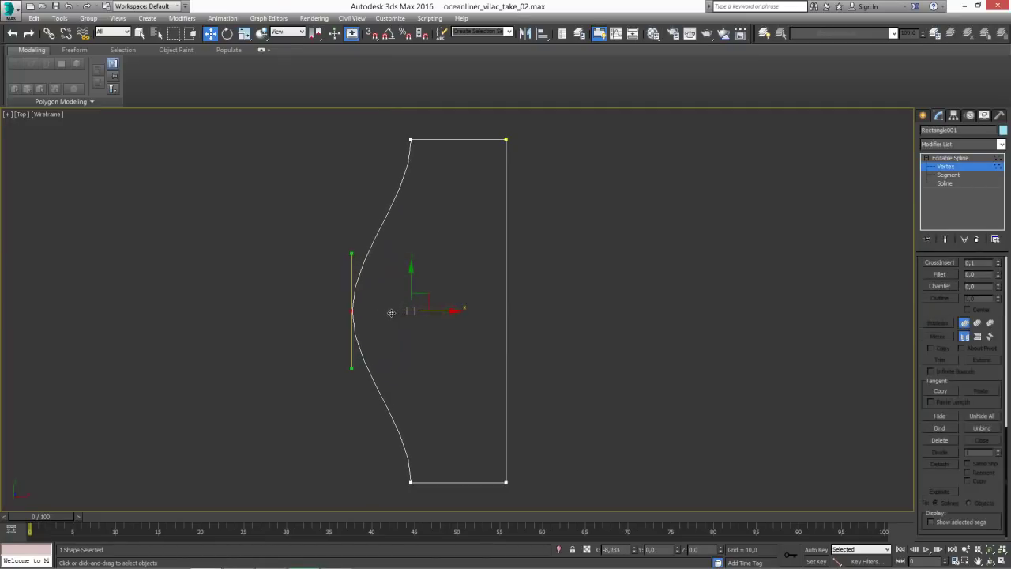
drag(396, 127, 455, 301)
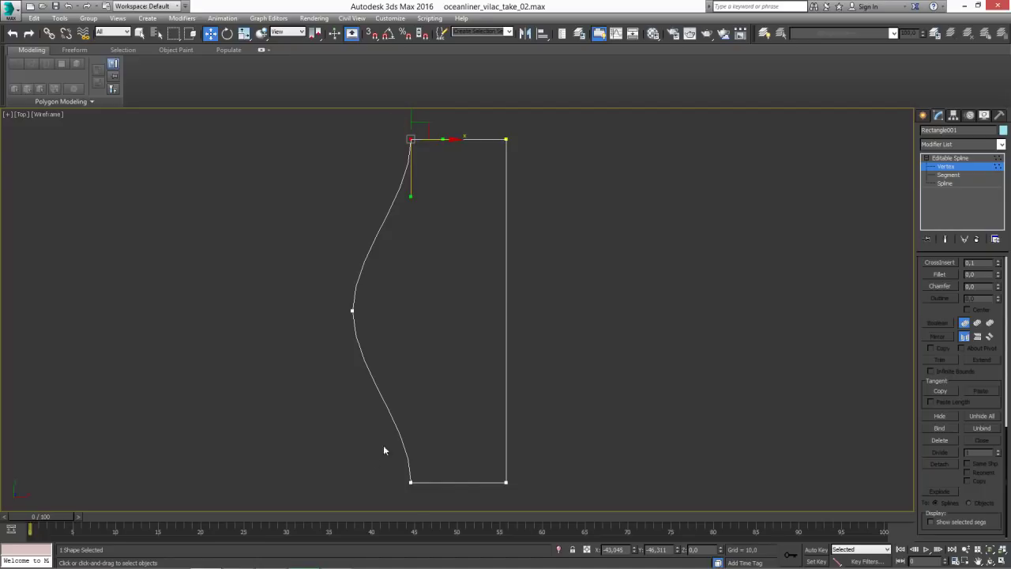
drag(410, 195, 379, 195)
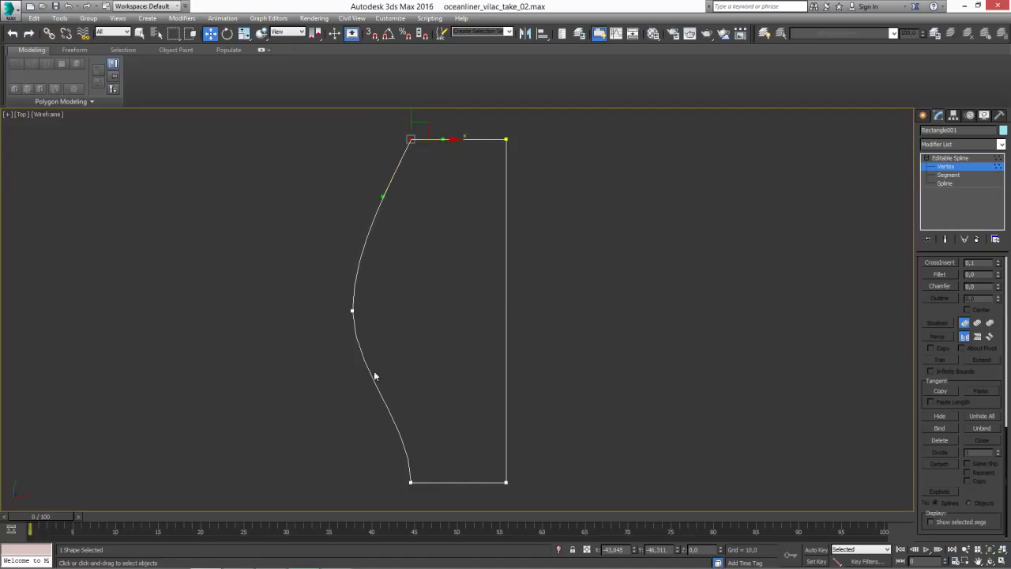
drag(429, 504, 428, 503)
drag(407, 423, 372, 425)
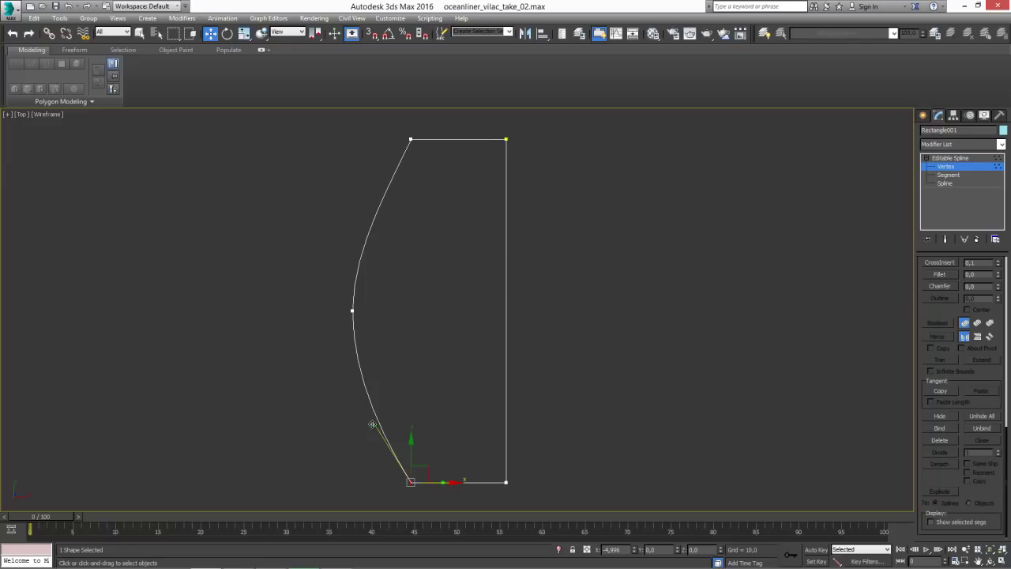
click(406, 139)
drag(382, 198, 375, 196)
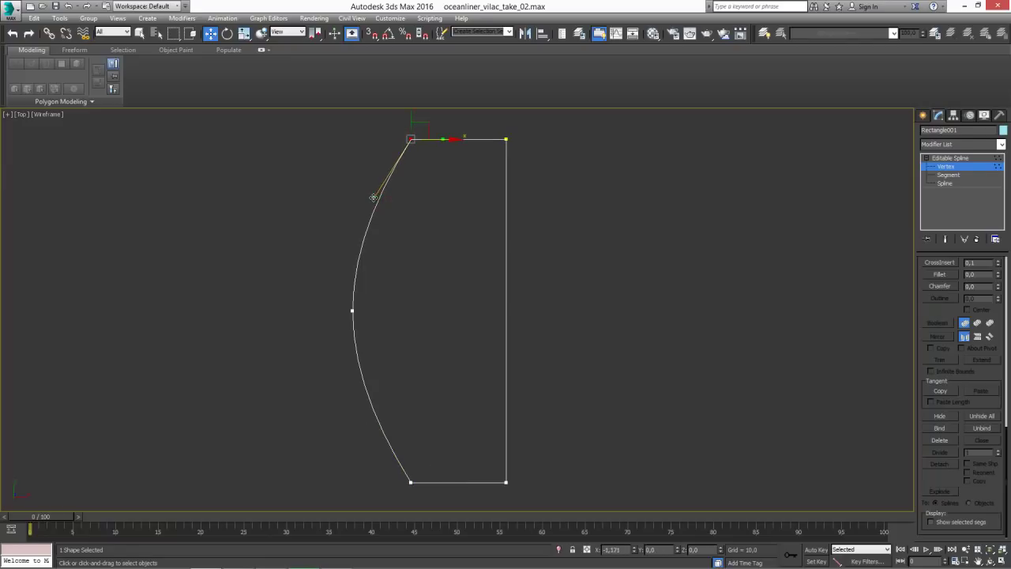
click(946, 166)
alt+middle_drag(642, 317, 628, 289)
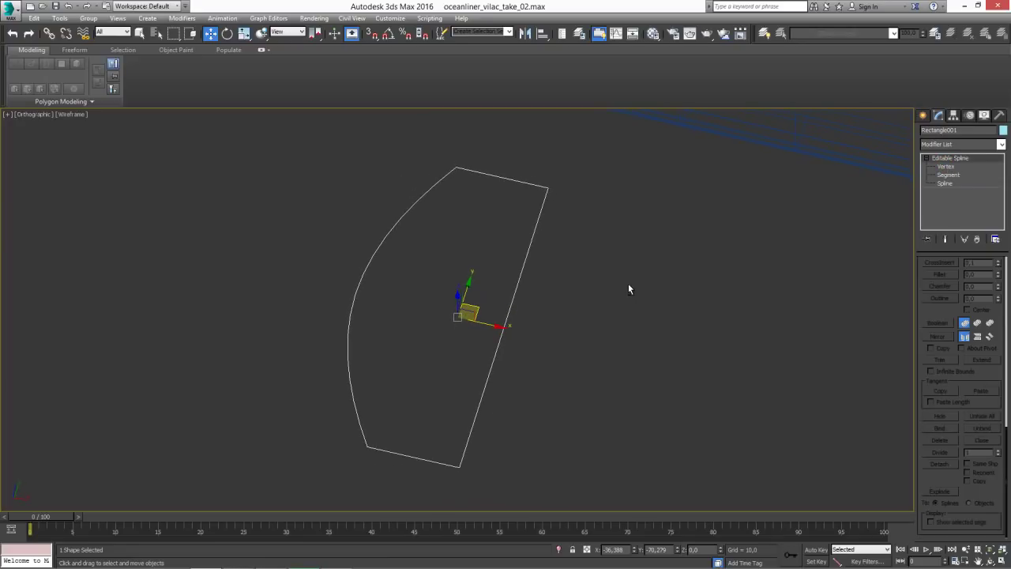
Extrude the outline to 37.5 and move the block onto the hull's deck at Y 0.
click(1002, 145)
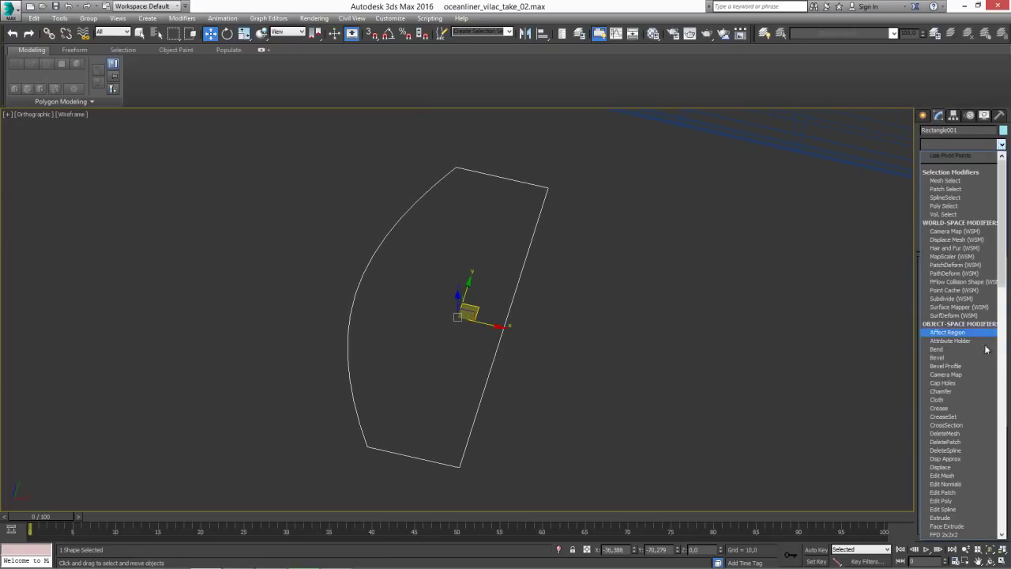
click(943, 518)
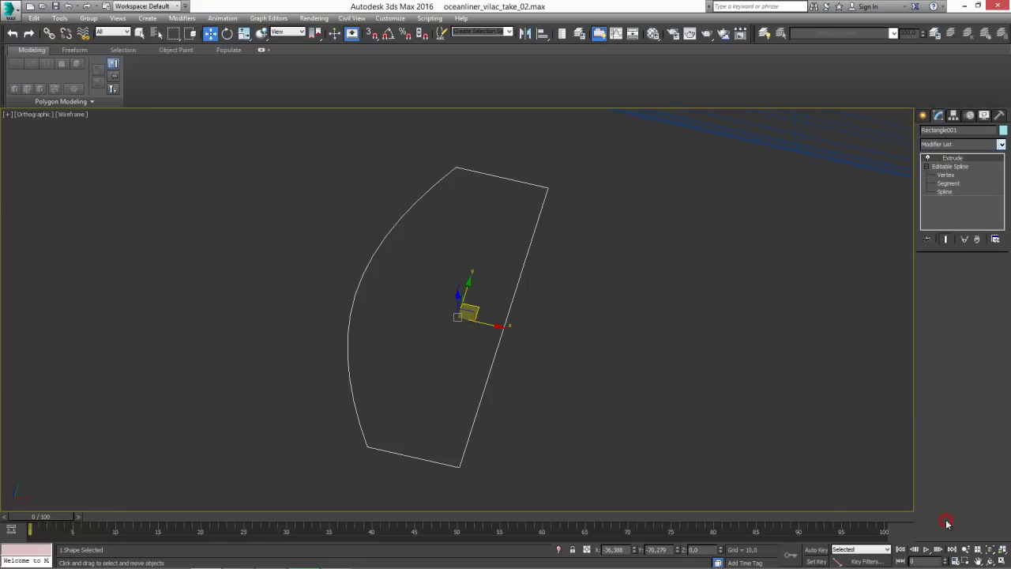
drag(993, 278, 993, 241)
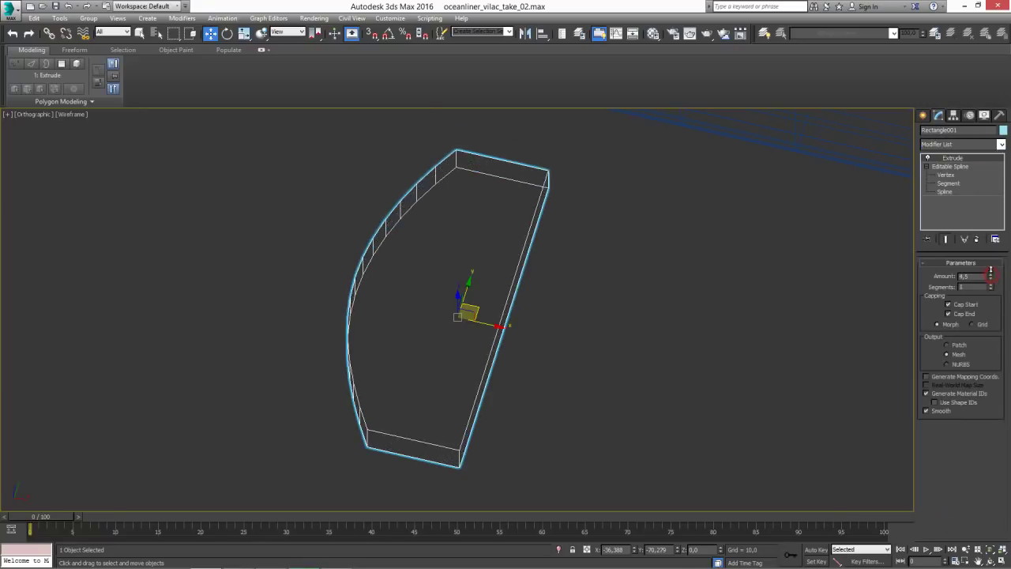
mouse_move(586, 321)
alt+middle_down()
mouse_move(619, 307)
mouse_move(613, 324)
alt+middle_up()
key(f)
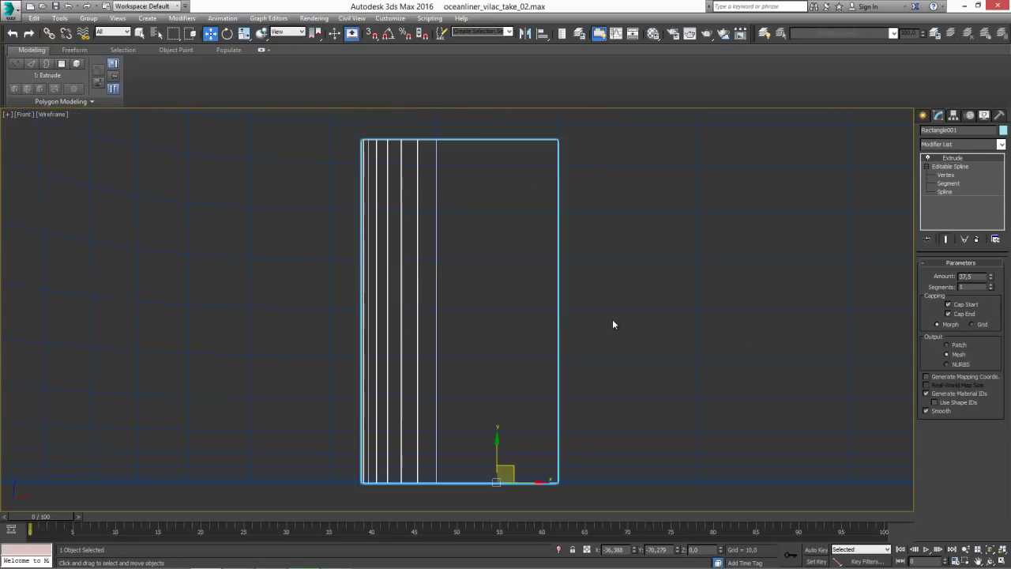
scroll(569, 338, down, 5)
key(F3)
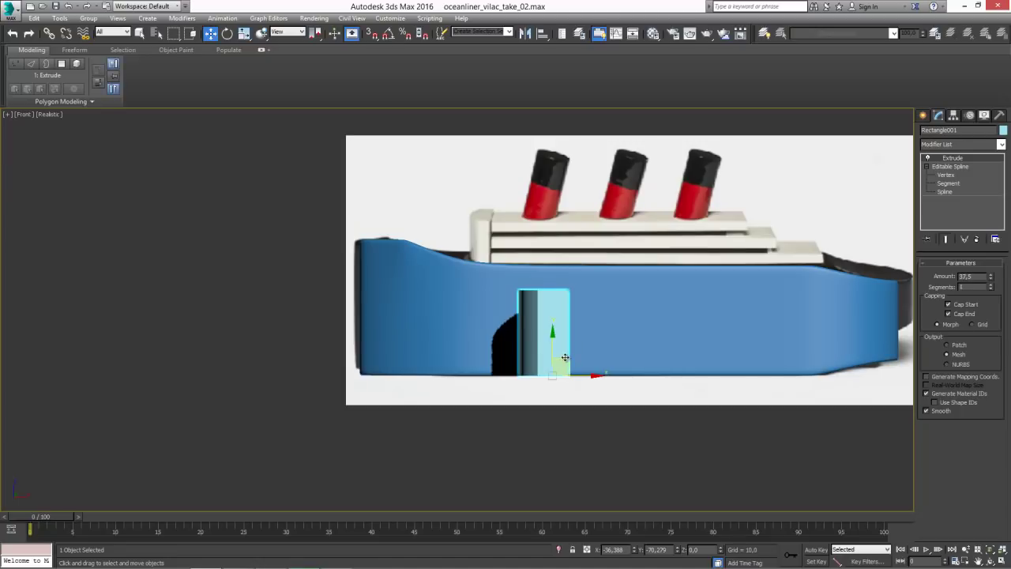
drag(565, 358, 528, 247)
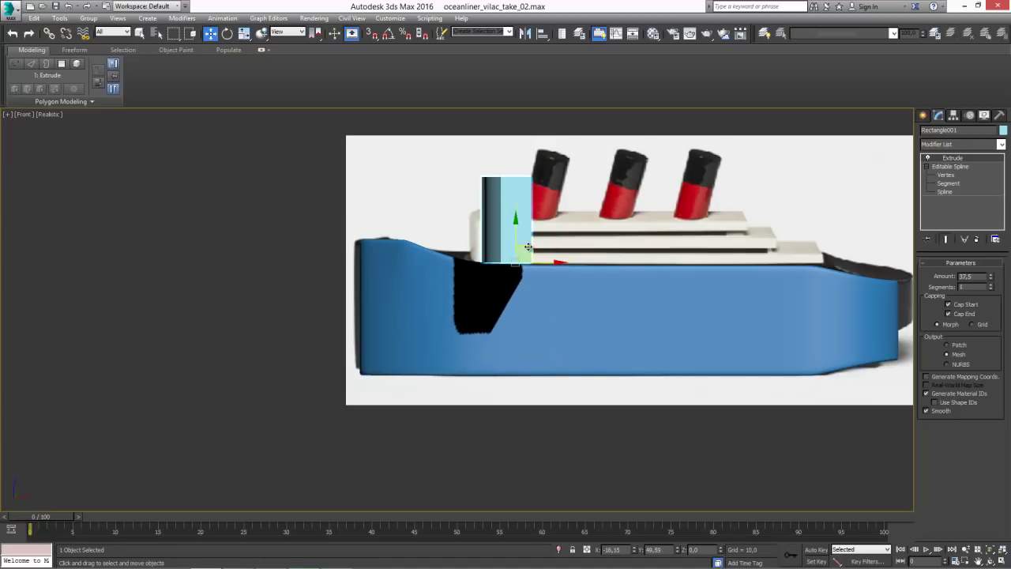
mouse_move(528, 247)
alt+middle_down()
mouse_move(513, 248)
mouse_move(547, 322)
alt+middle_up()
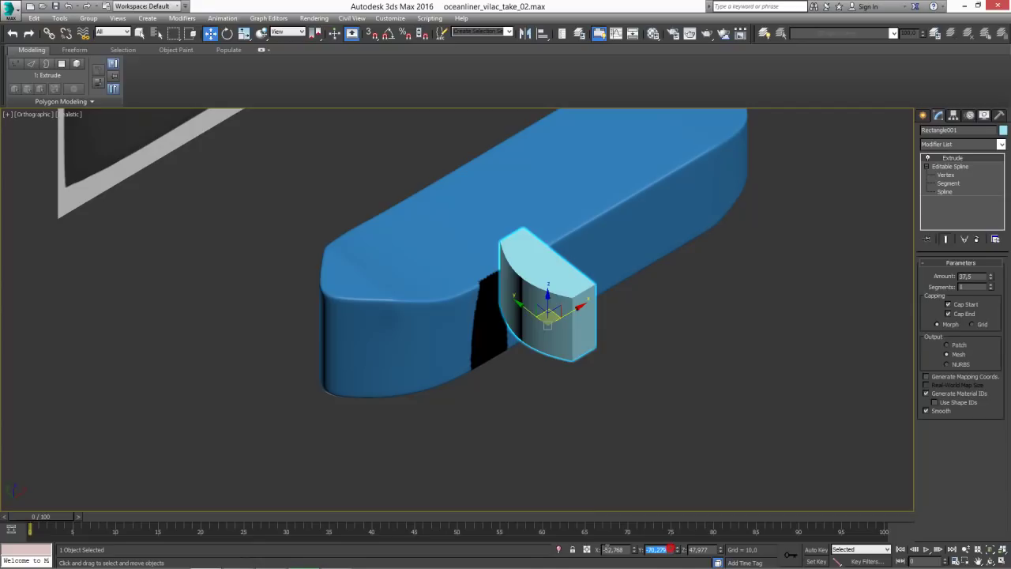
text(0)
key(Return)
middle_drag(567, 355, 564, 329)
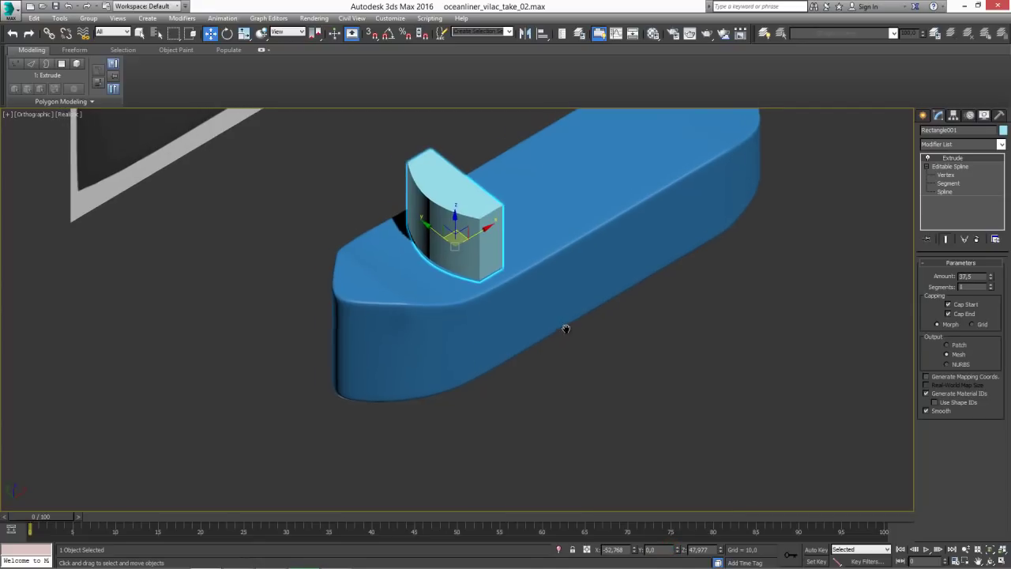
Scale the outline spline and lower the Extrude Amount from 37.5 to 26.0.
click(945, 191)
click(963, 238)
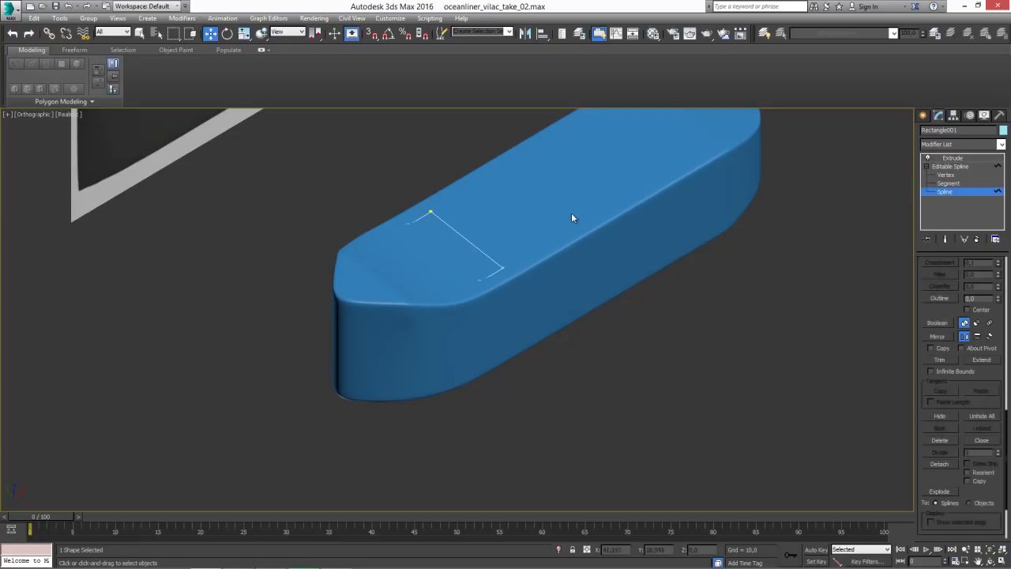
drag(555, 222, 461, 294)
key(r)
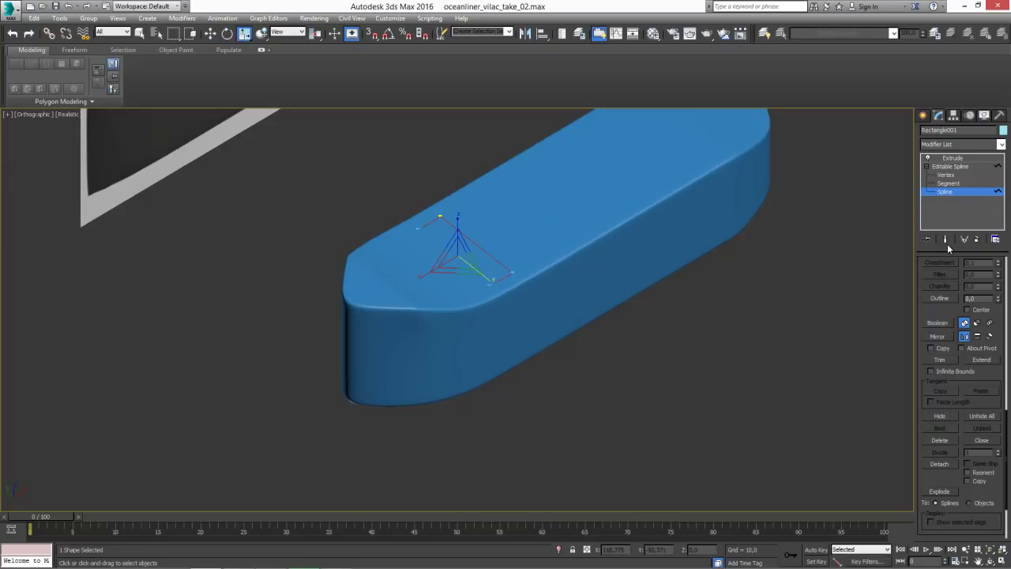
click(947, 239)
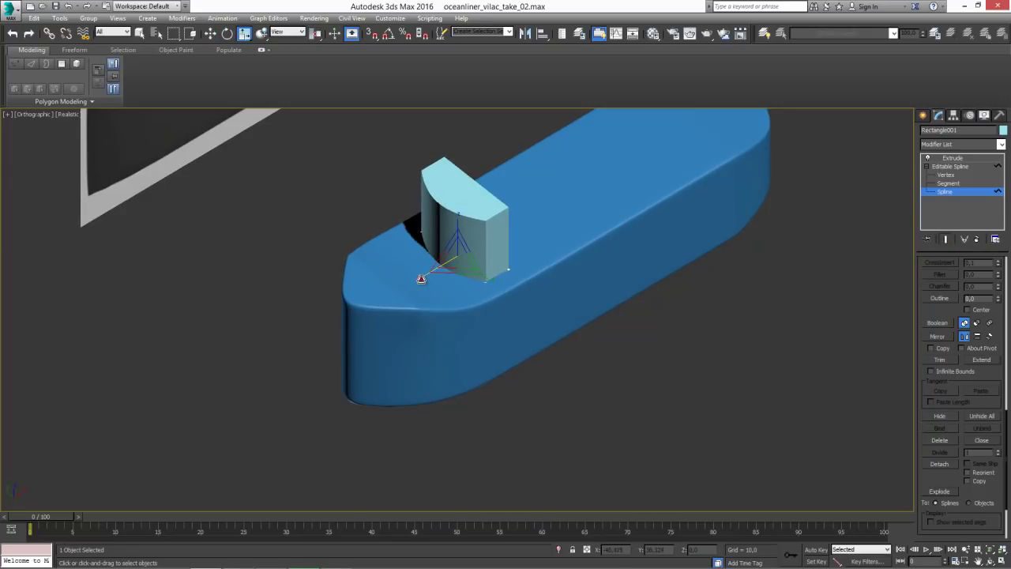
mouse_move(421, 278)
middle_down()
mouse_move(625, 387)
mouse_move(657, 384)
middle_up()
click(958, 158)
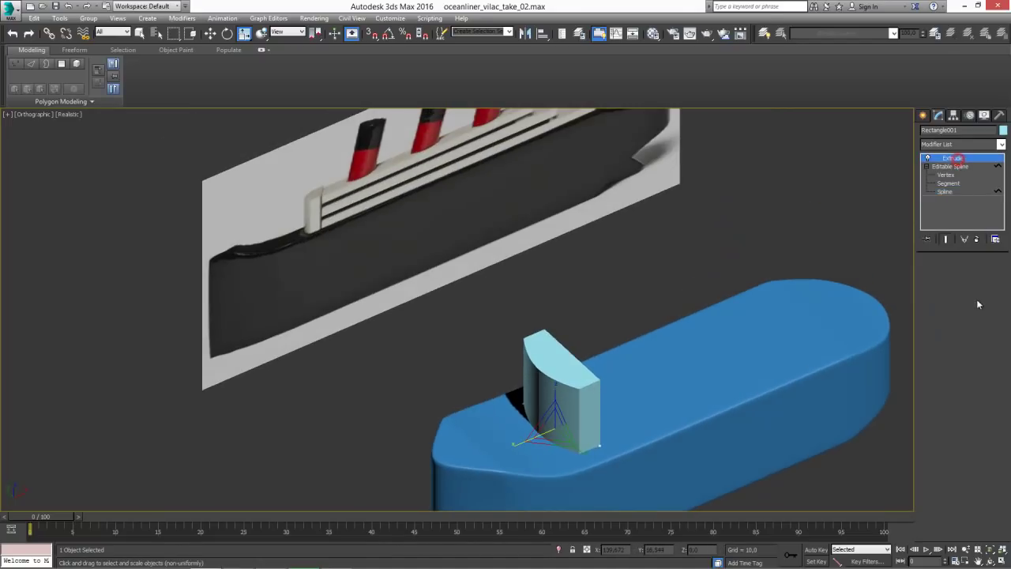
drag(990, 278, 989, 288)
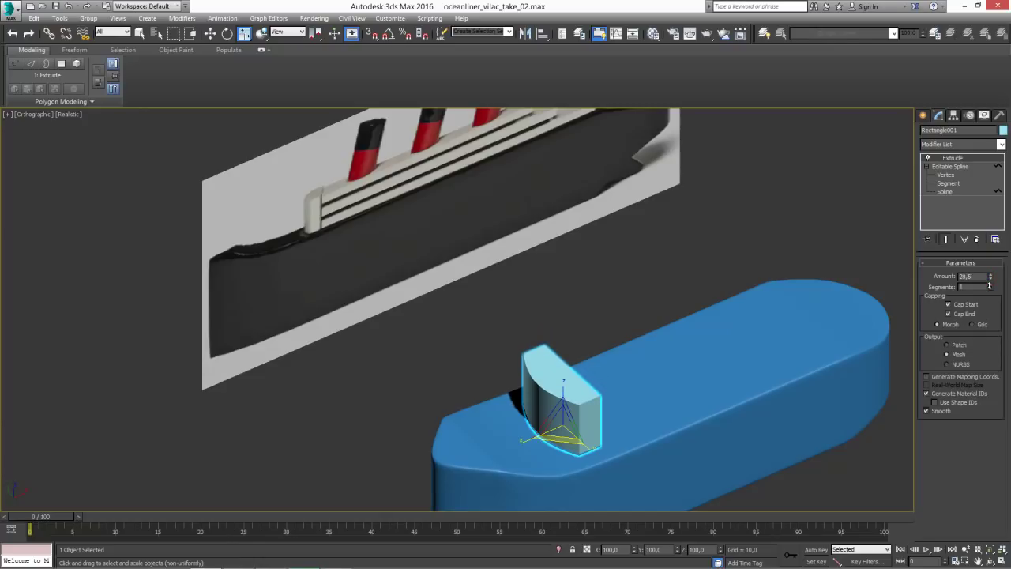
mouse_move(790, 332)
alt+middle_down()
mouse_move(651, 350)
mouse_move(709, 336)
mouse_move(706, 323)
alt+middle_up()
scroll(695, 331, up, 4)
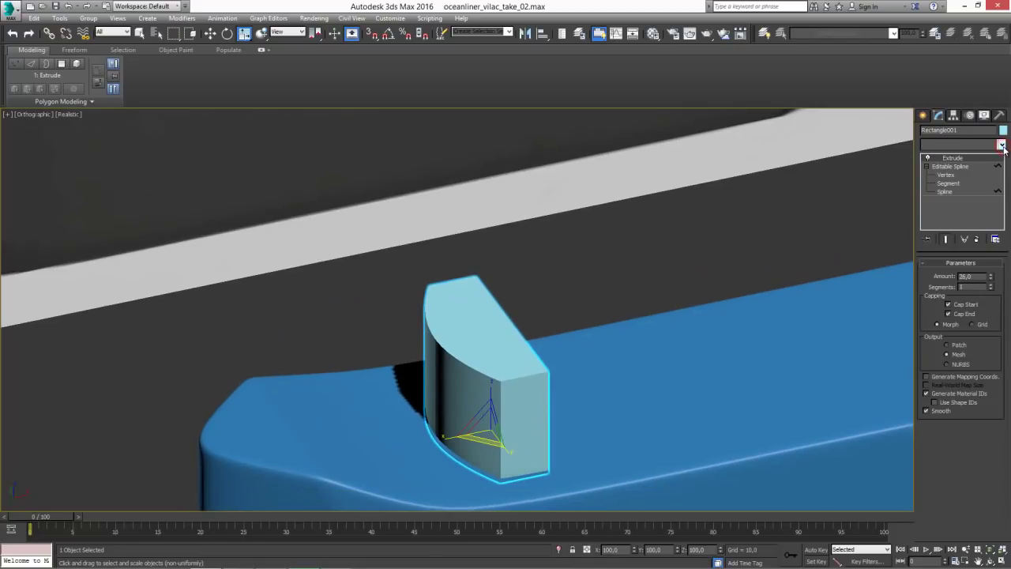
Add a Chamfer modifier with Amount 1.0 and 2 segments to the block.
click(1002, 145)
scroll(960, 348, down, 2)
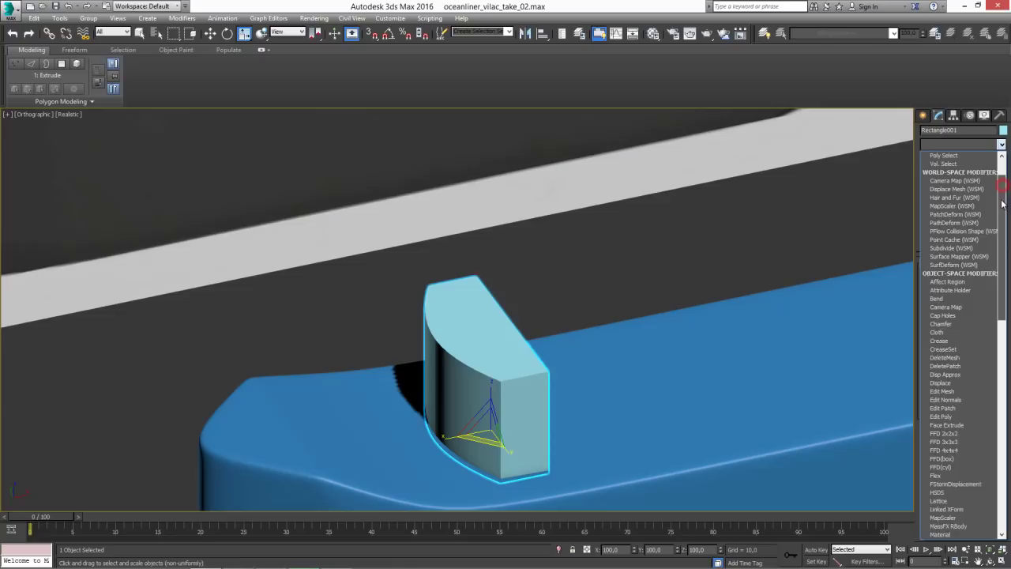
click(941, 326)
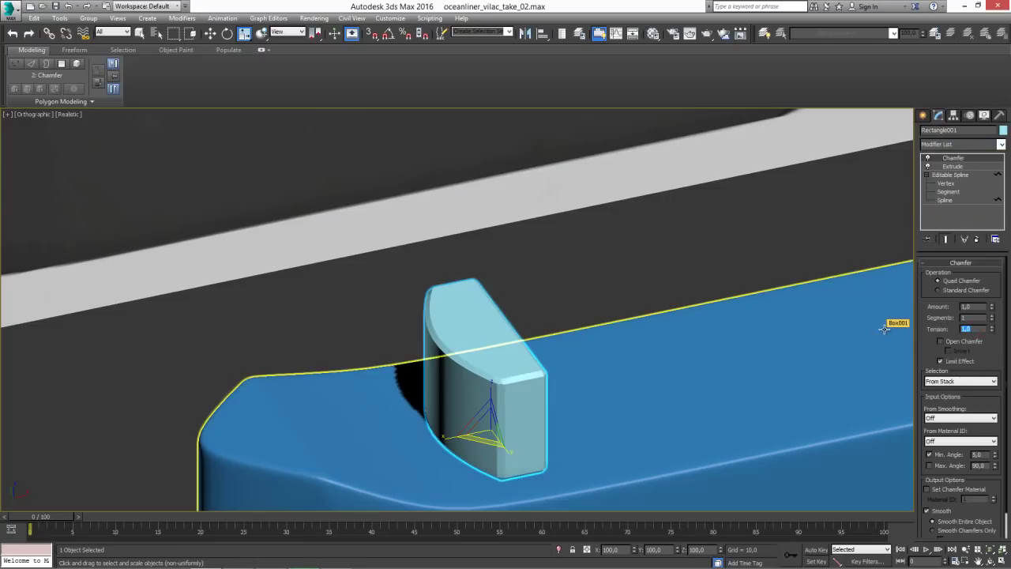
text(0,5)
key(Return)
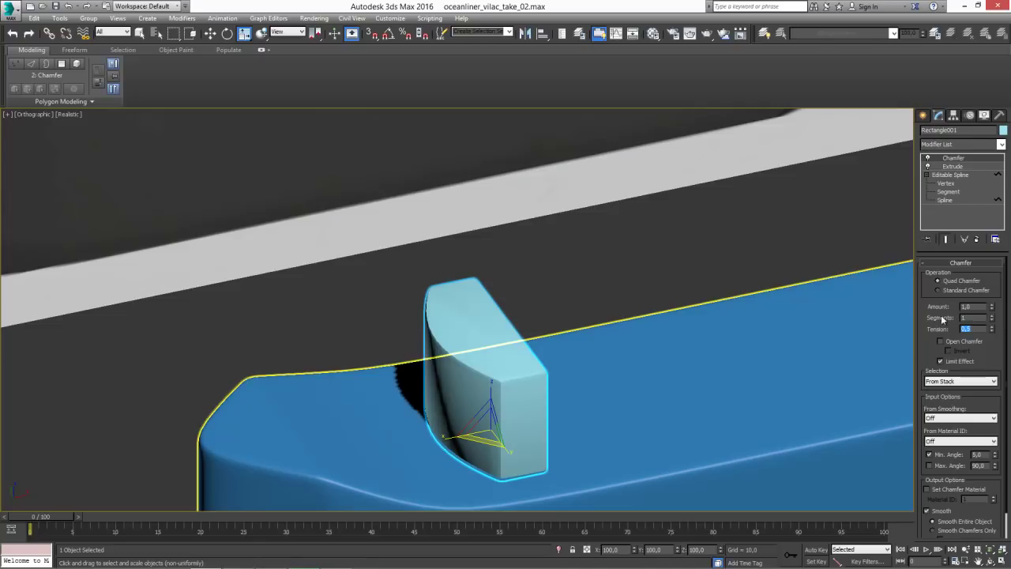
click(993, 316)
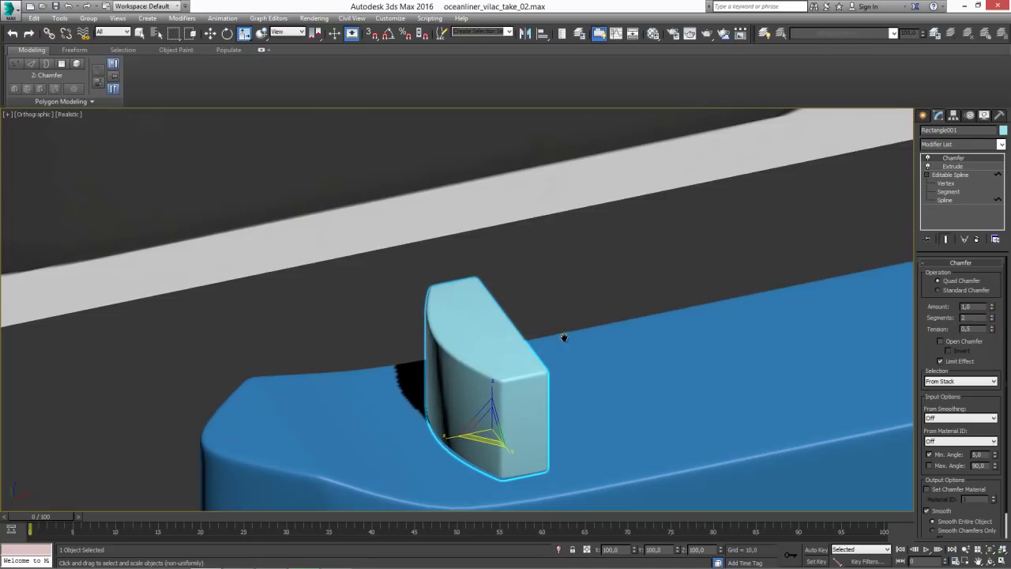
scroll(632, 285, up, 2)
scroll(665, 286, up, 2)
alt+middle_drag(666, 286, 765, 287)
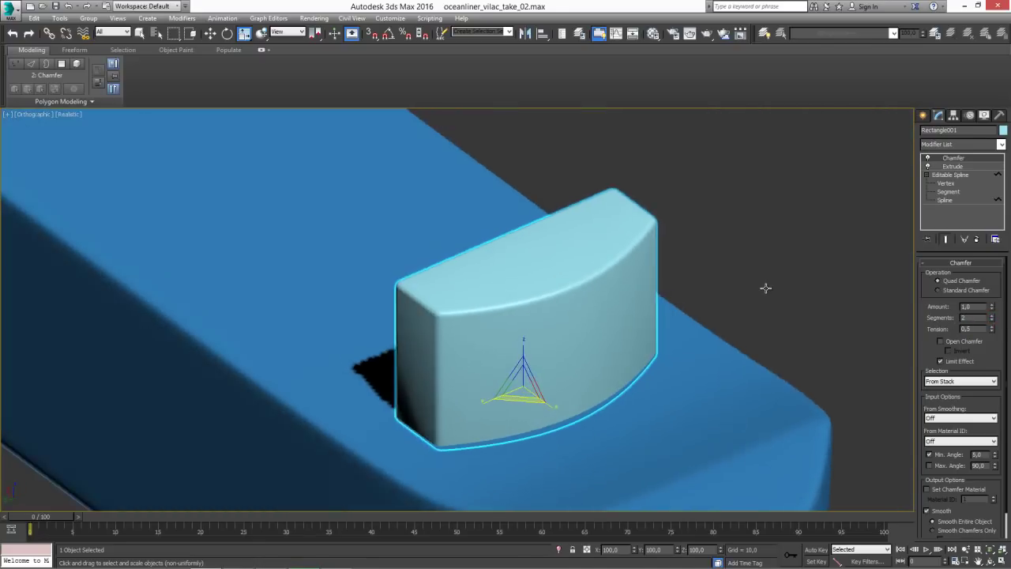
Set the Chamfer's From Smoothing source to Unsmoothed Edges and view it in wireframe.
click(969, 419)
click(953, 443)
alt+middle_drag(784, 307, 708, 305)
key(F3)
mouse_move(644, 317)
alt+middle_down()
mouse_move(594, 316)
mouse_move(753, 274)
alt+middle_up()
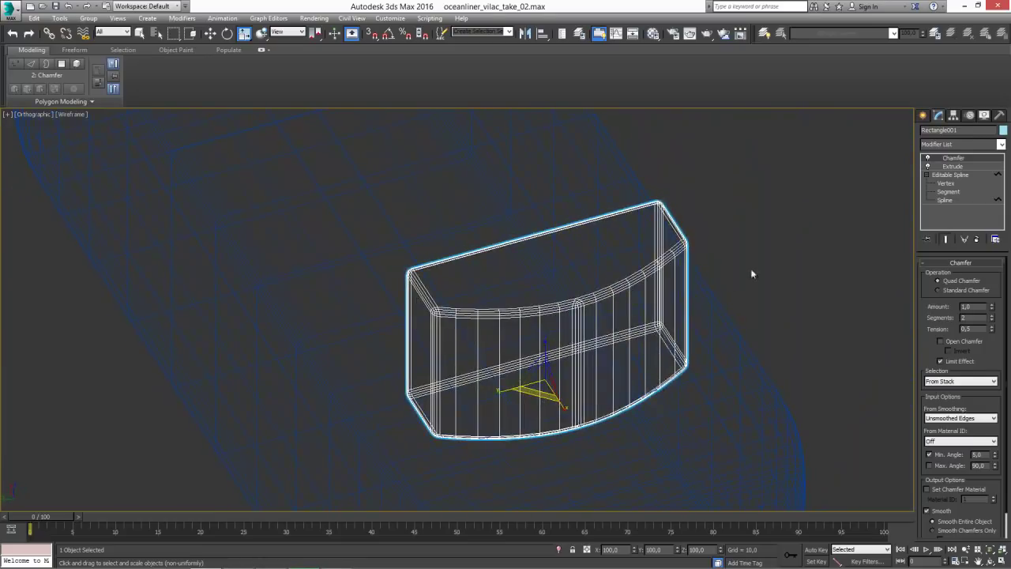
Insert a Smooth modifier with Auto Smooth at threshold 30.0 beneath the Chamfer.
click(952, 167)
click(1002, 145)
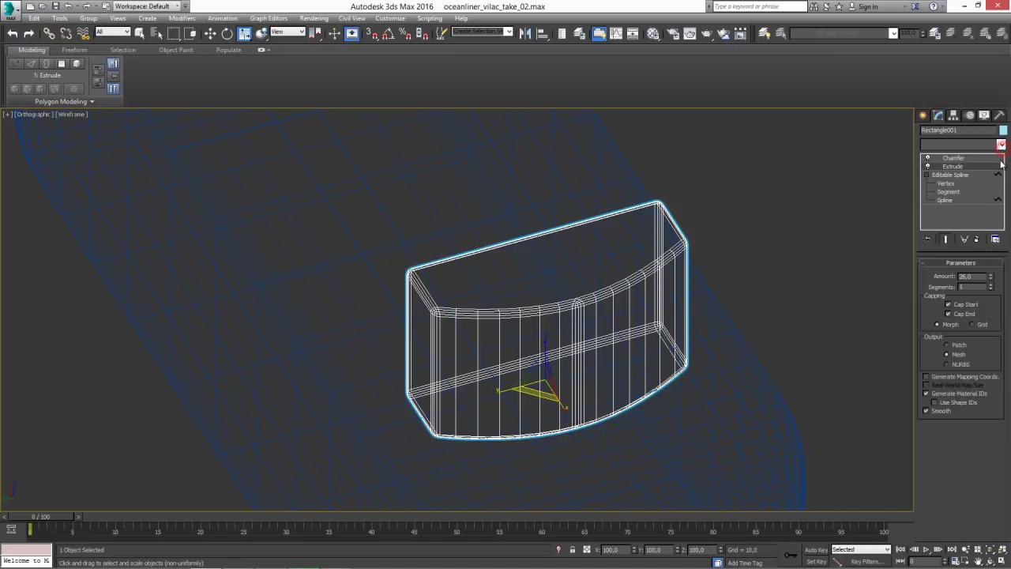
scroll(1000, 174, down, 10)
scroll(1002, 174, down, 5)
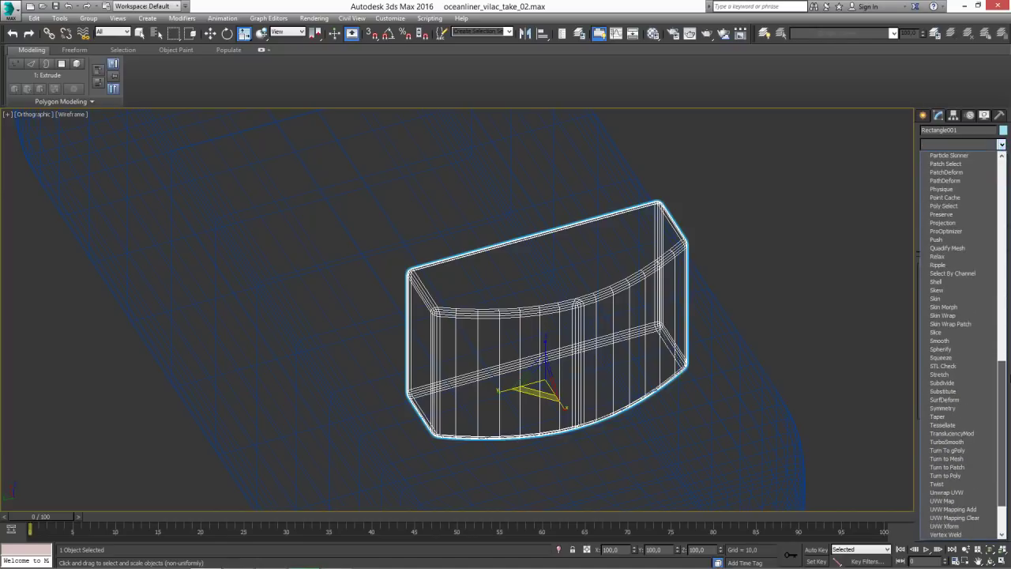
scroll(1009, 357, up, 3)
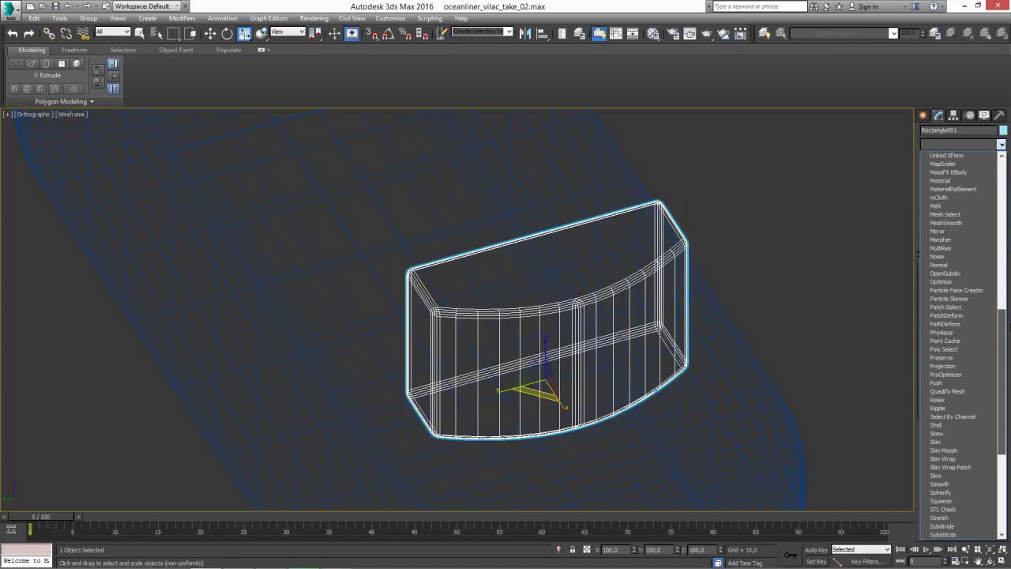
click(939, 401)
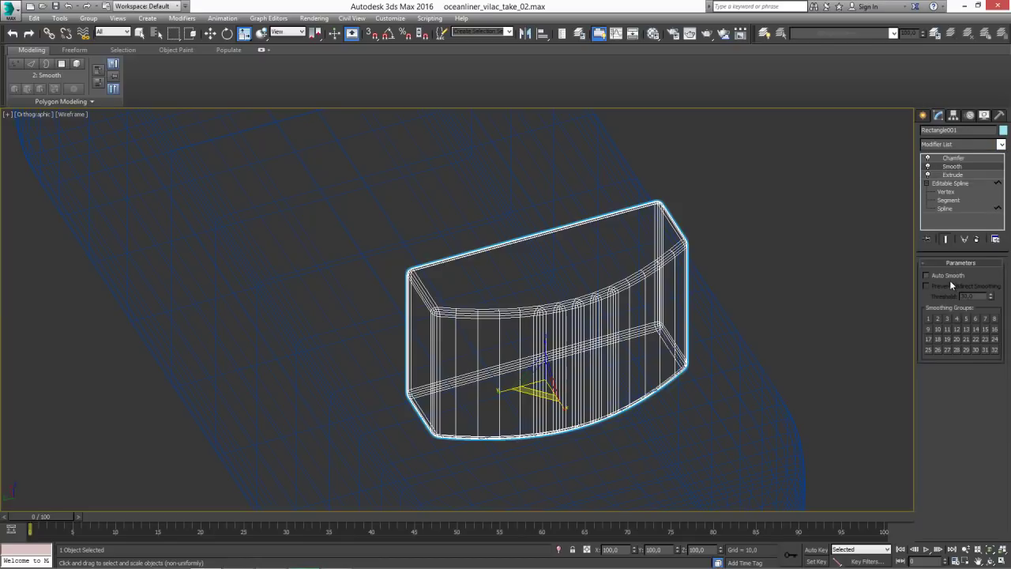
click(948, 276)
click(952, 158)
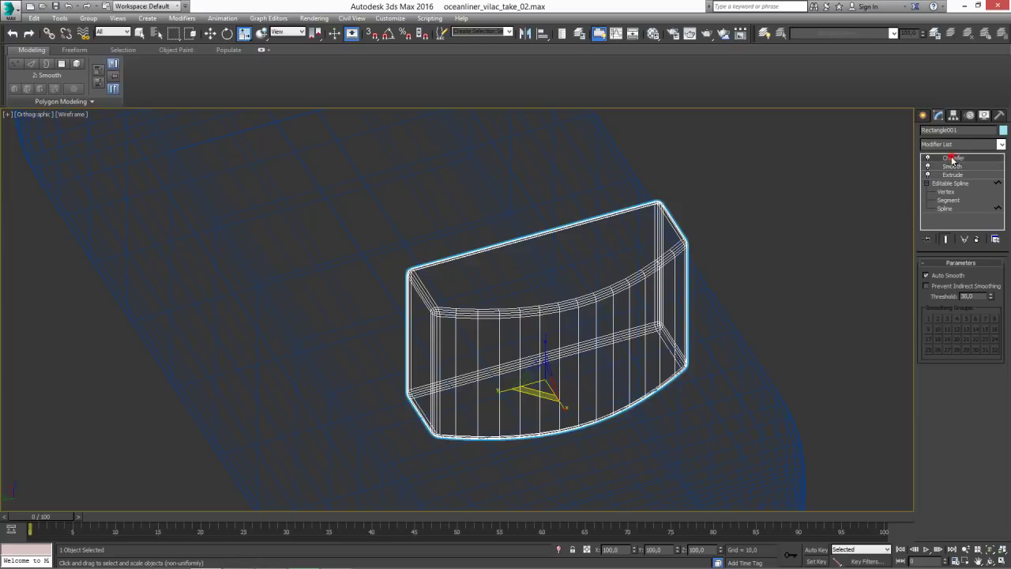
alt+middle_drag(788, 300, 706, 296)
key(F3)
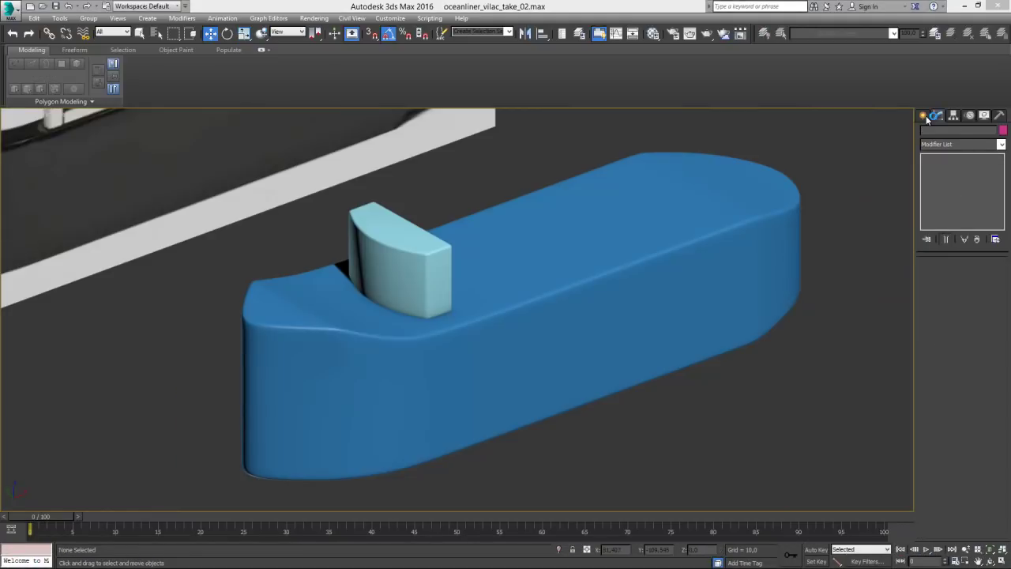
Create Box002, 35.96 × 121.587 × 23.858, beside the hull.
click(923, 115)
click(941, 182)
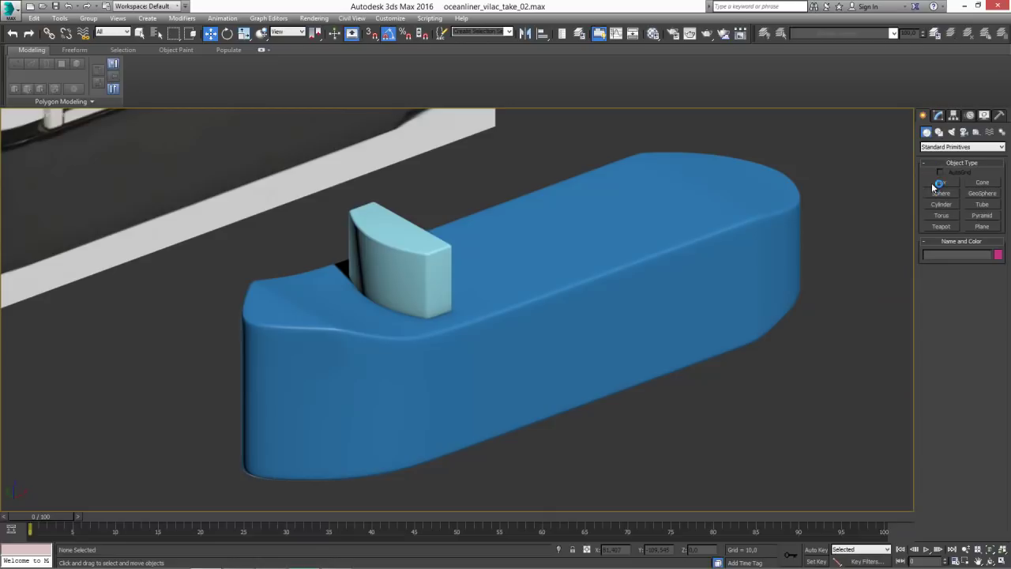
scroll(723, 273, down, 2)
scroll(720, 338, down, 3)
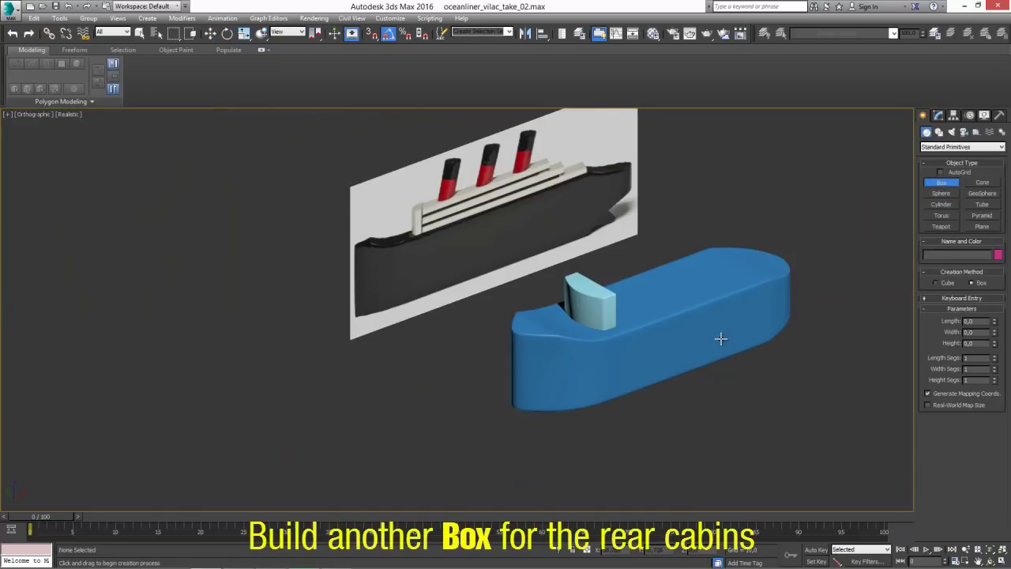
middle_drag(721, 338, 618, 419)
drag(595, 424, 761, 383)
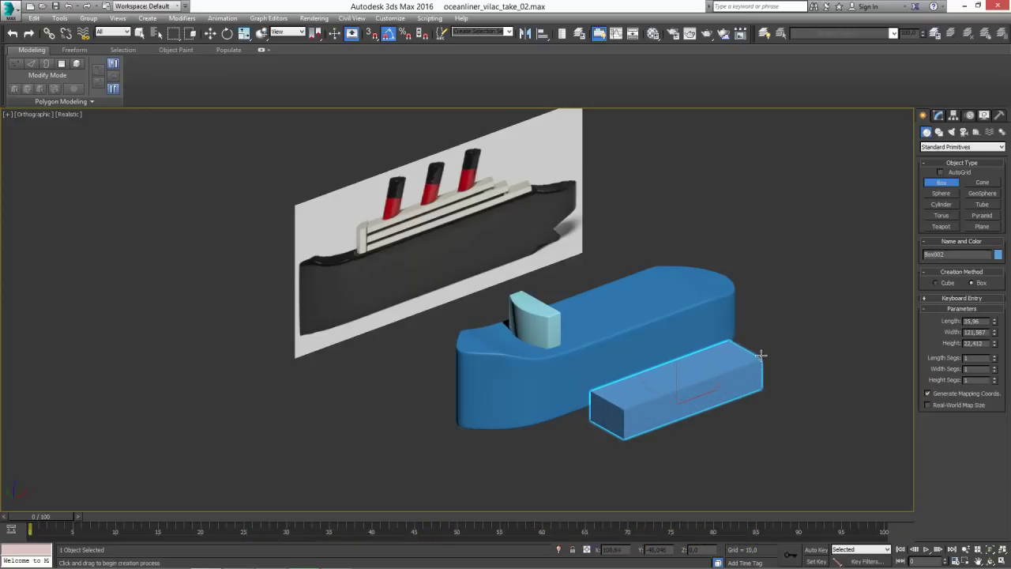
click(761, 353)
scroll(621, 360, up, 2)
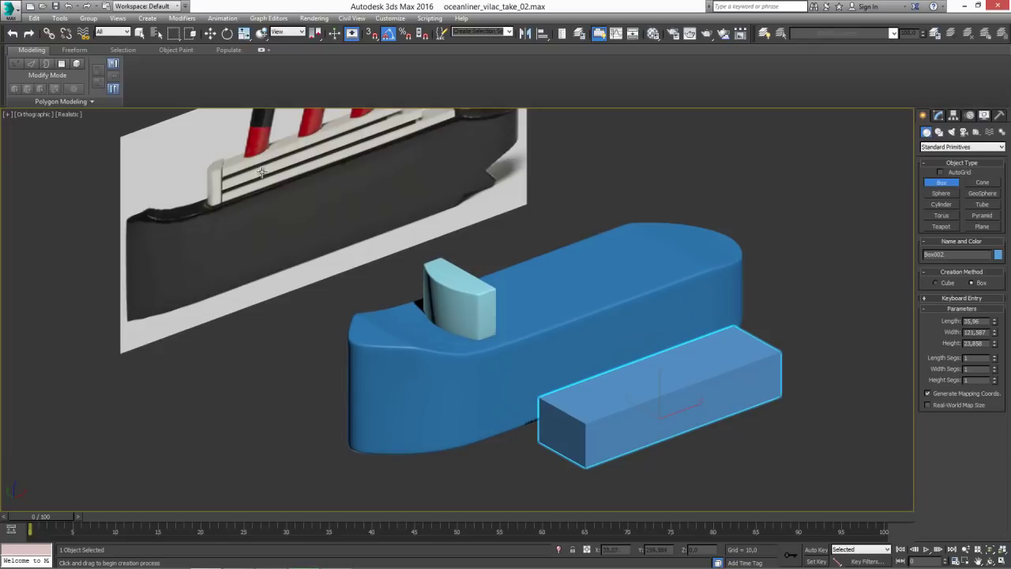
Raise Box002's Height Segs to 5 in the Modify panel.
click(939, 117)
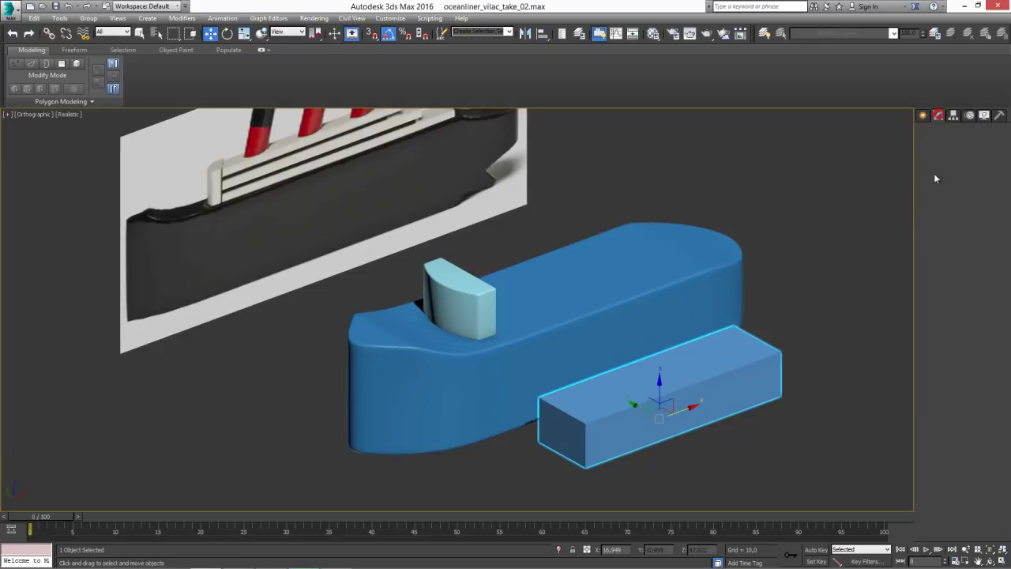
drag(993, 335, 998, 313)
scroll(786, 415, up, 4)
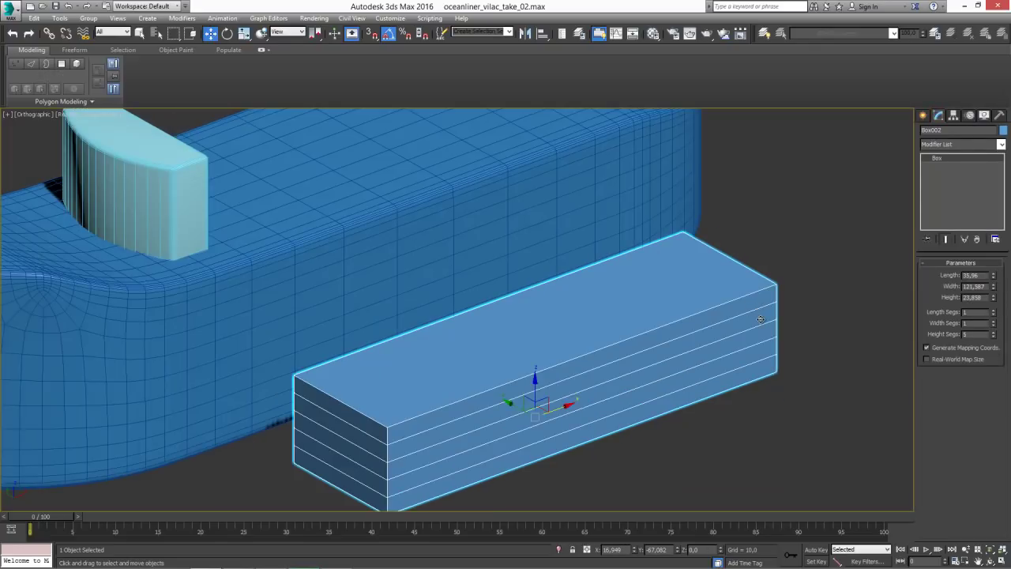
scroll(757, 370, down, 1)
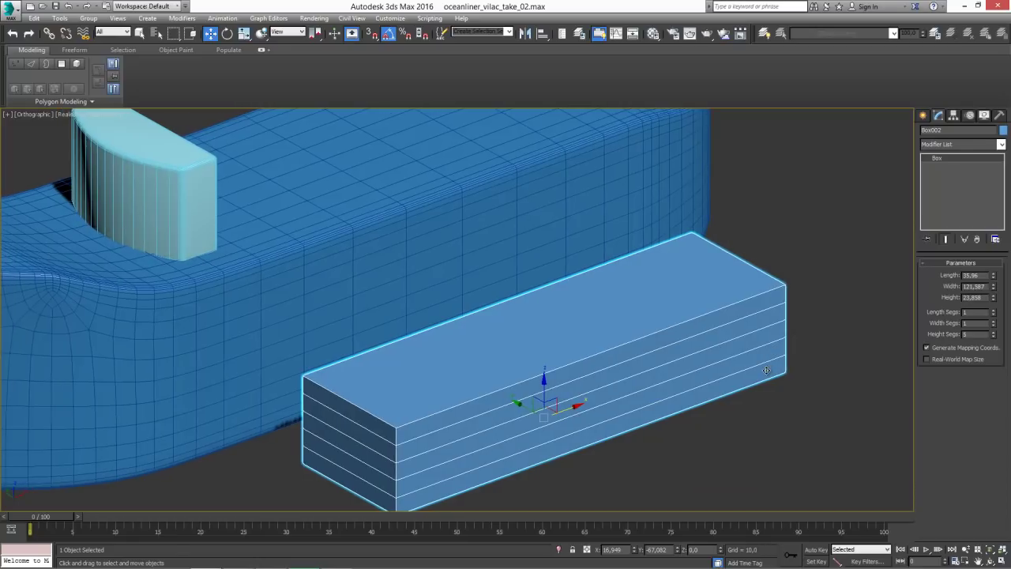
scroll(782, 388, down, 3)
alt+middle_drag(804, 400, 806, 348)
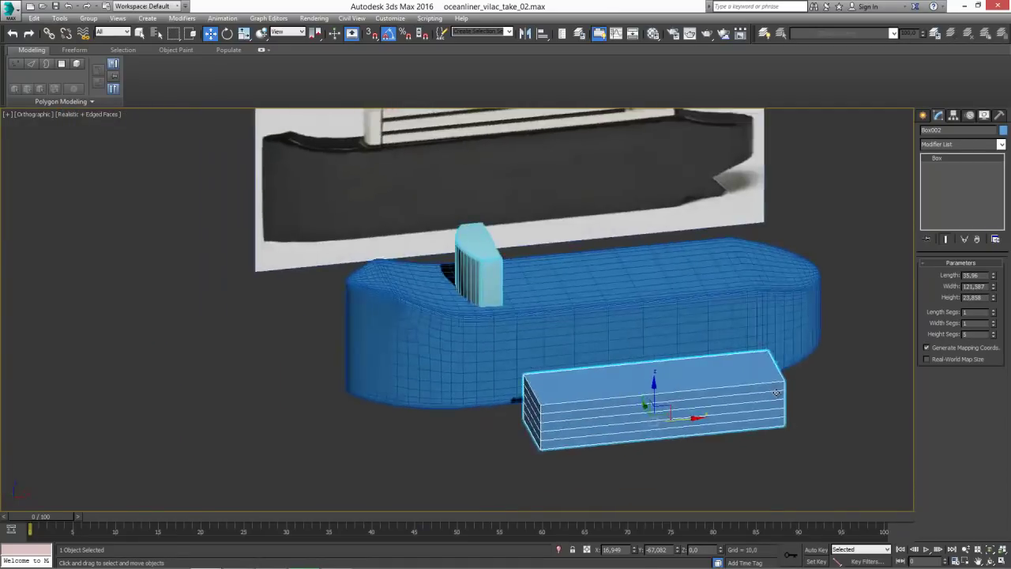
scroll(790, 355, up, 2)
Convert Box002 to Editable Poly and select three alternating side strips with their end faces.
right_click(942, 158)
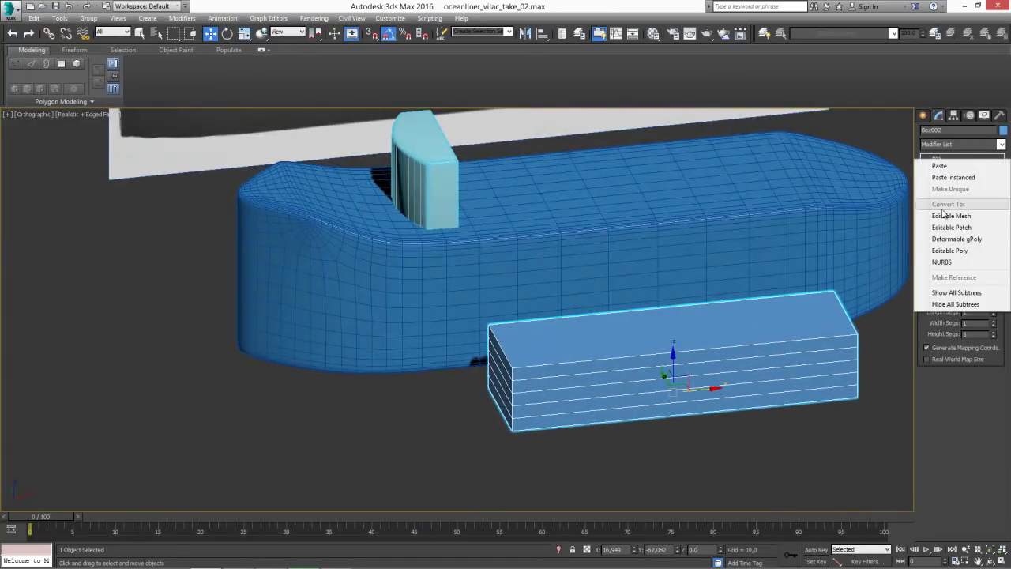
click(942, 253)
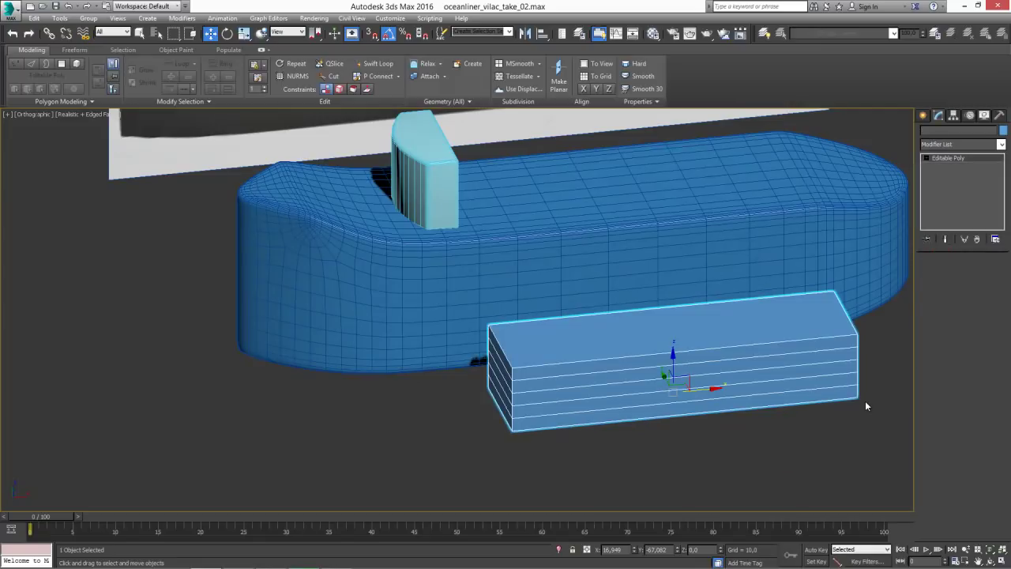
click(971, 276)
key(4)
click(672, 357)
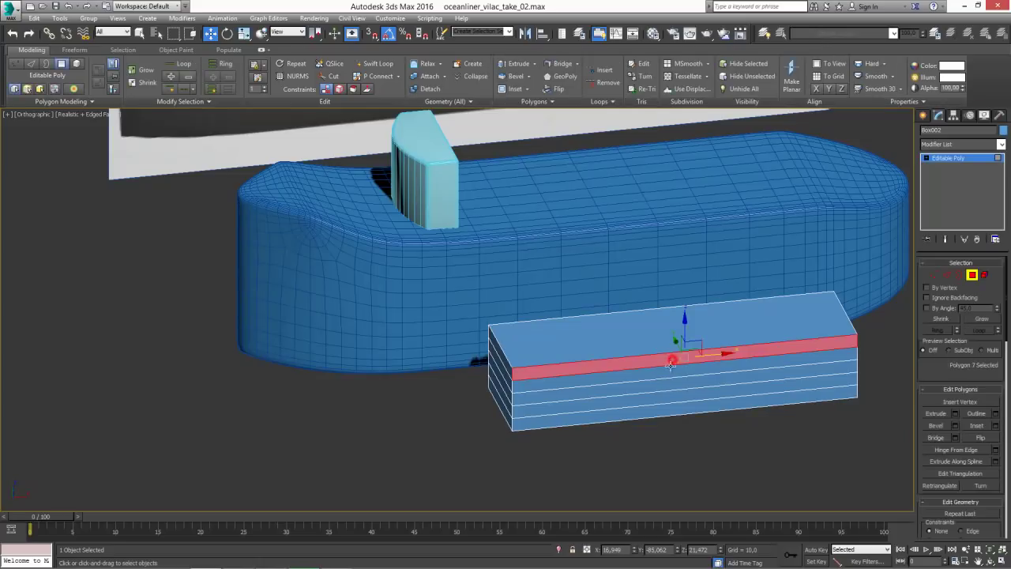
ctrl+click(662, 385)
ctrl+click(662, 410)
mouse_move(662, 410)
alt+middle_down()
mouse_move(787, 398)
mouse_move(793, 375)
alt+middle_up()
ctrl+click(718, 361)
ctrl+click(719, 395)
ctrl+click(718, 424)
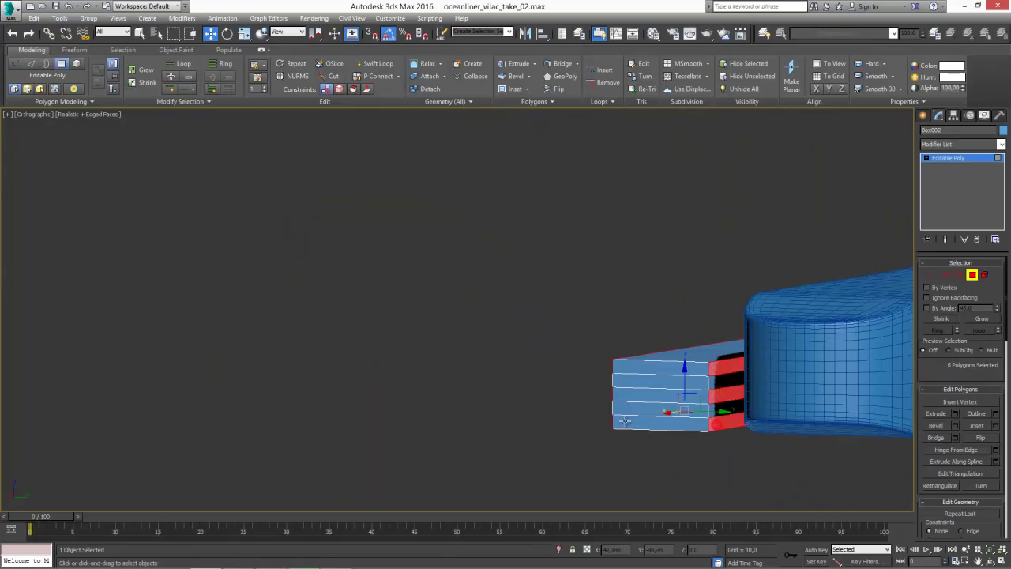
alt+middle_drag(717, 424, 952, 406)
Extrude the selected strips inward to form recessed gaps between the deck strips.
click(947, 414)
drag(815, 368, 817, 357)
mouse_move(817, 357)
alt+middle_down()
mouse_move(788, 379)
mouse_move(656, 334)
alt+middle_up()
scroll(656, 335, up, 3)
click(215, 31)
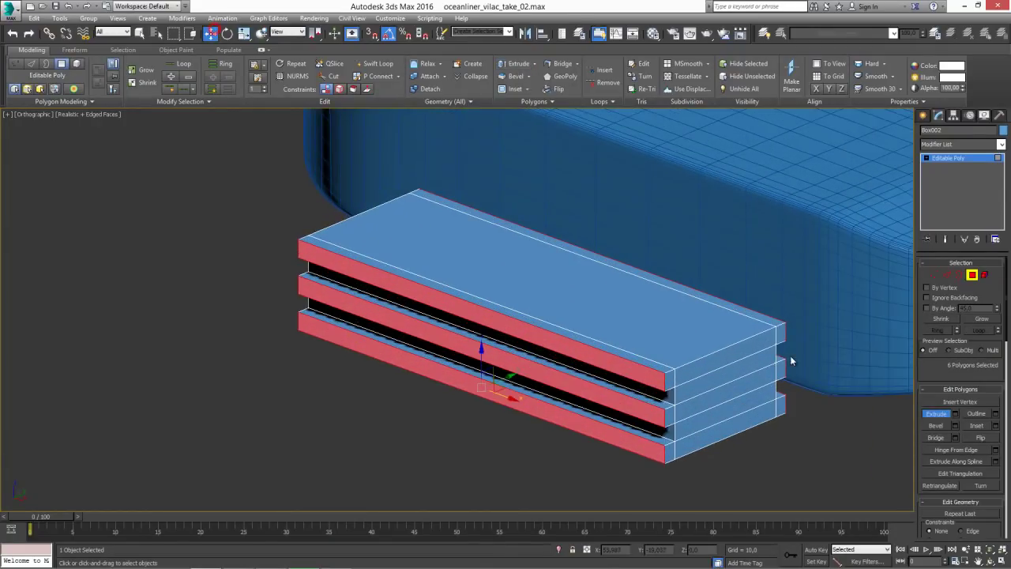
Select the three strips' end faces and extrude them outward to lengthen the deck ends.
click(669, 384)
ctrl+click(721, 360)
ctrl+click(781, 332)
ctrl+click(780, 372)
ctrl+click(714, 402)
ctrl+click(671, 410)
key(q)
ctrl+click(695, 443)
ctrl+click(781, 406)
click(935, 413)
mouse_move(743, 389)
mouse_down()
mouse_move(739, 348)
mouse_move(741, 369)
mouse_up()
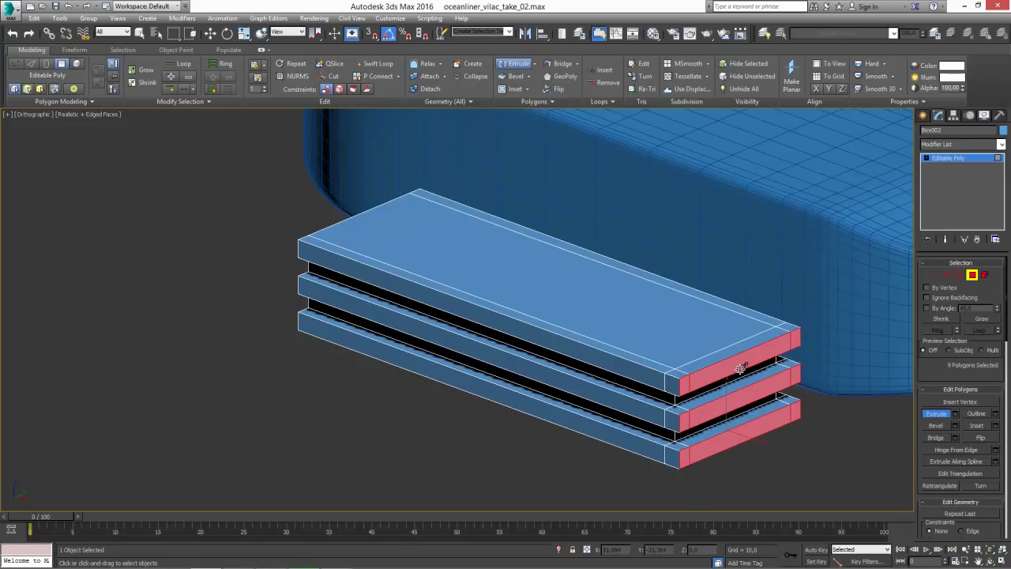
Exit polygon mode and lift the deck box up onto the top of the hull in Front view.
key(l)
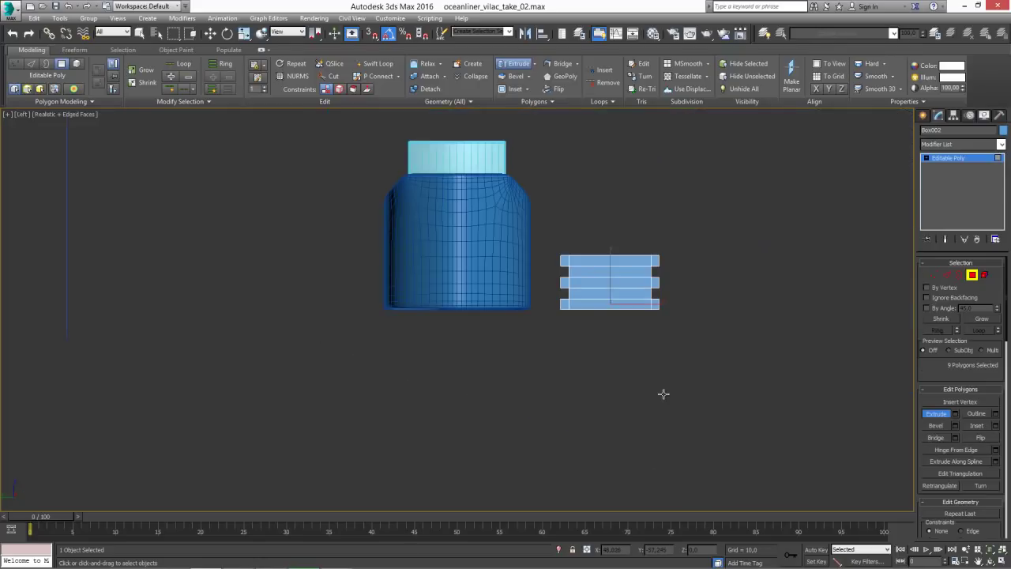
key(c)
scroll(637, 351, down, 3)
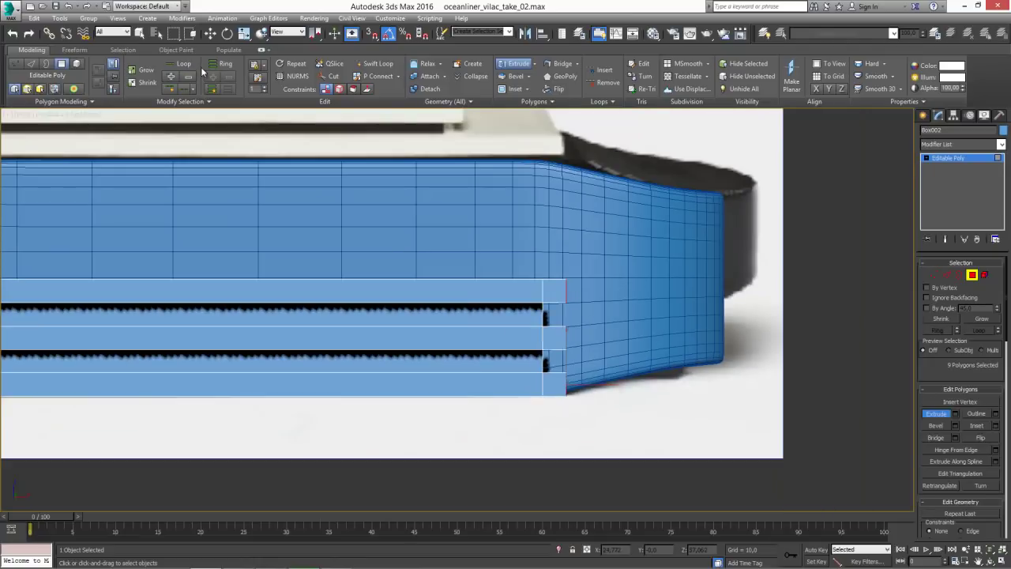
click(211, 33)
click(973, 276)
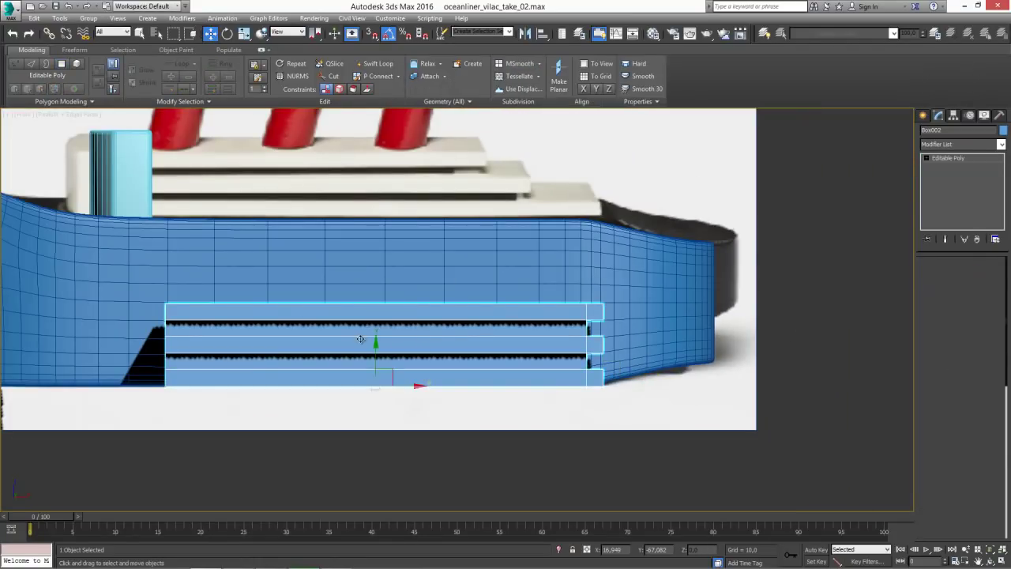
drag(360, 339, 373, 194)
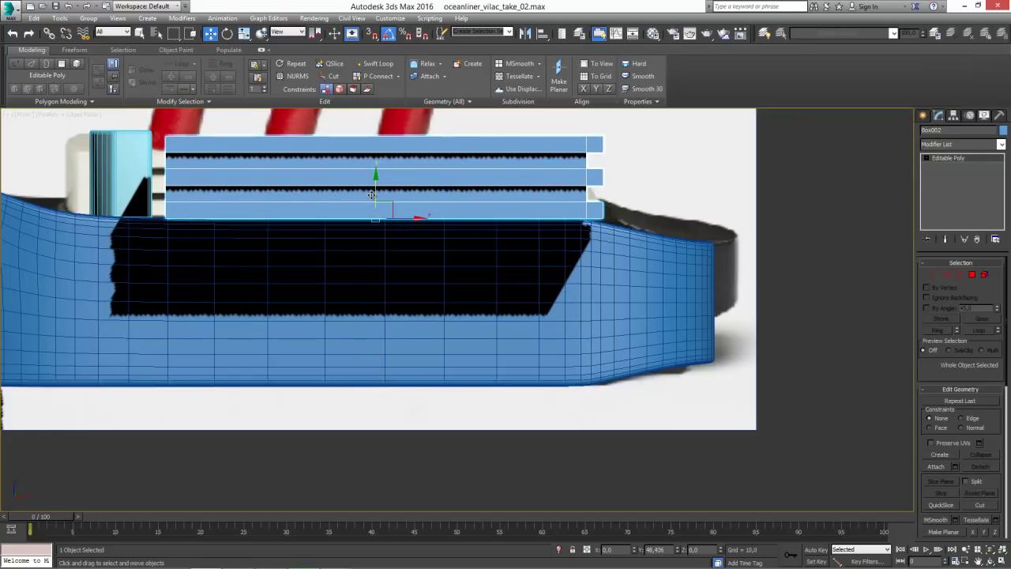
middle_drag(319, 209, 301, 206)
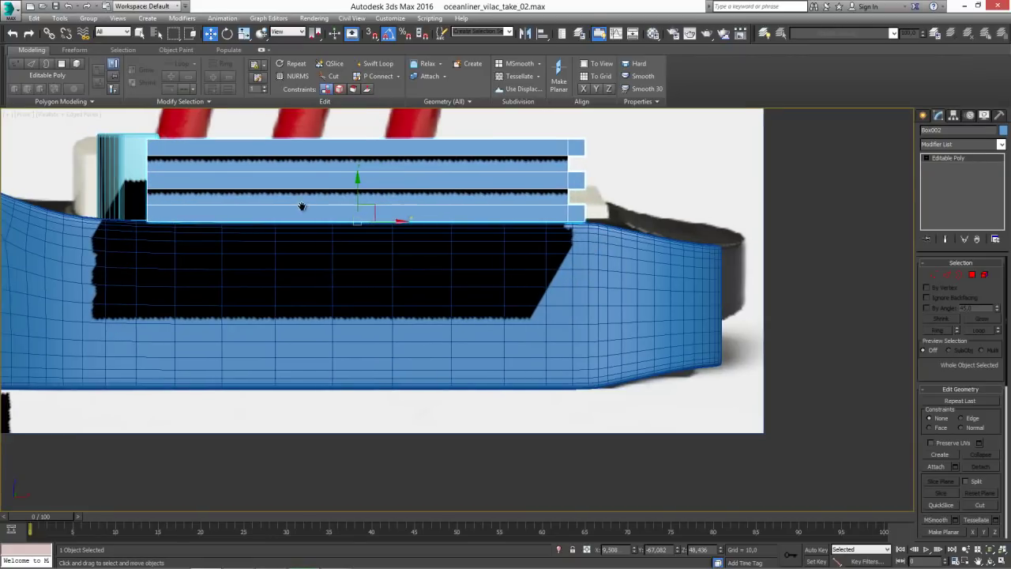
Centre the deck box across the hull at Y 0 in Top view.
key(t)
key(z)
scroll(309, 259, down, 5)
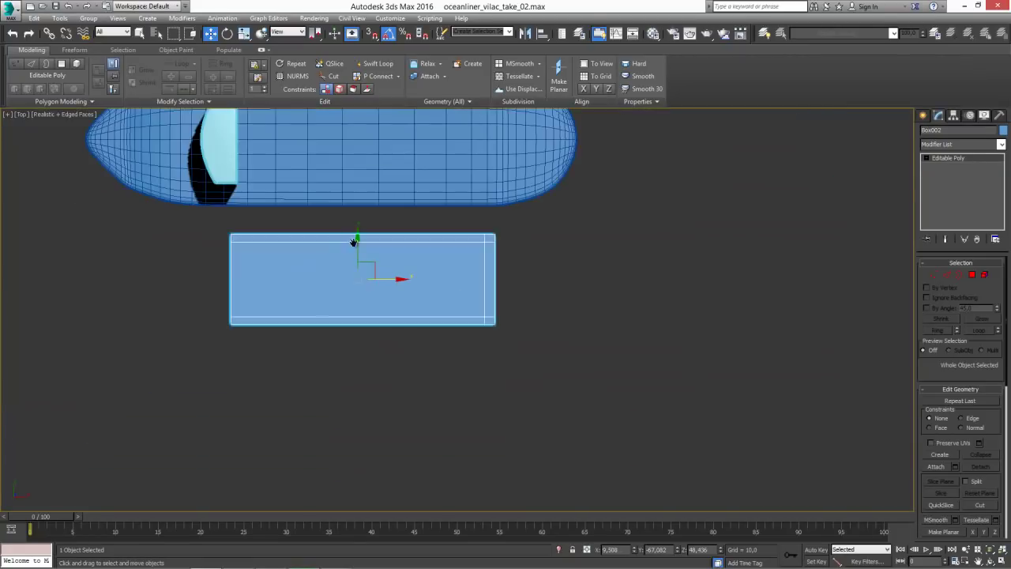
middle_drag(354, 242, 366, 352)
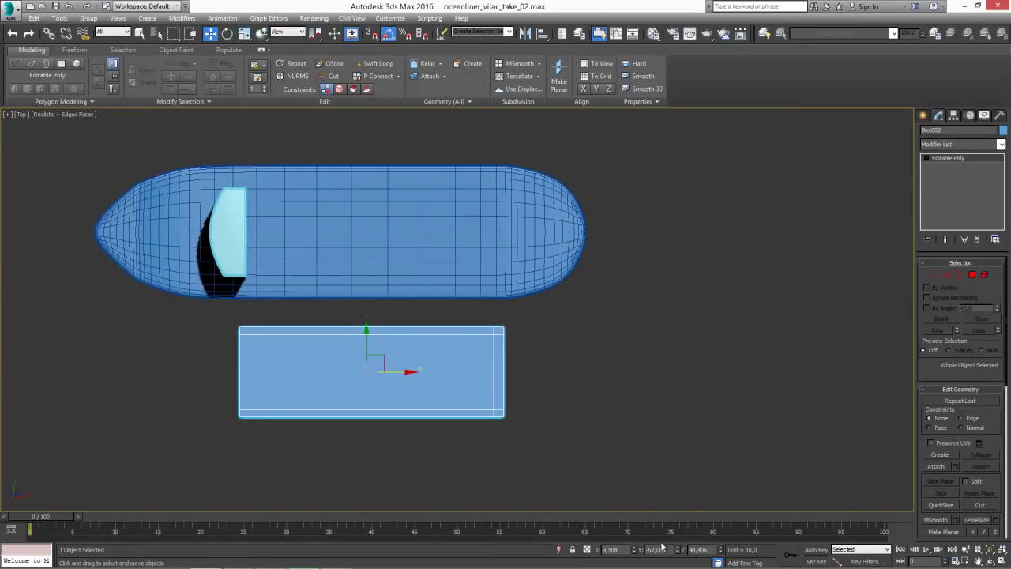
text(0)
key(Return)
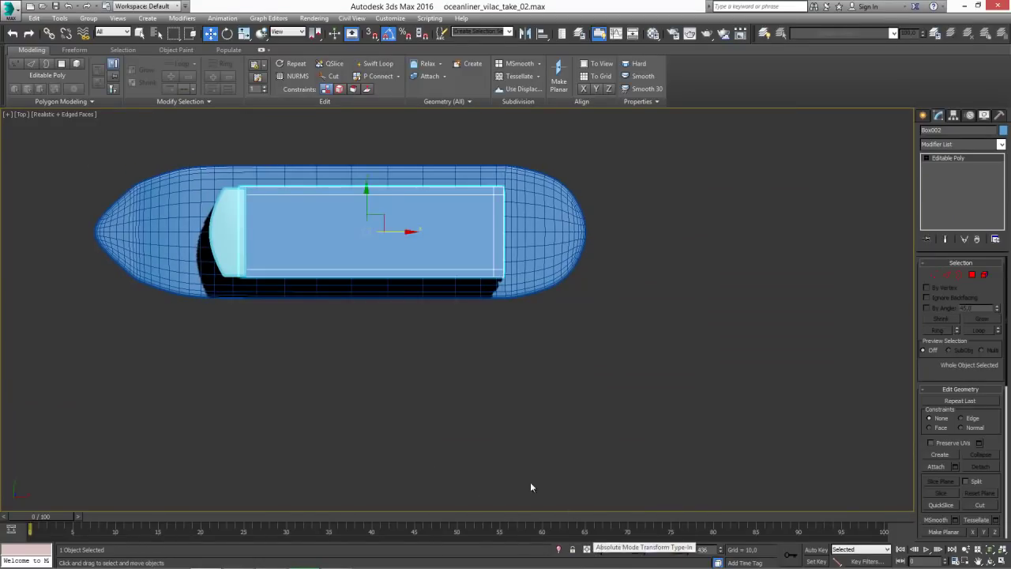
Select the whole deck box element at Element level.
middle_drag(372, 364, 400, 392)
scroll(454, 393, up, 2)
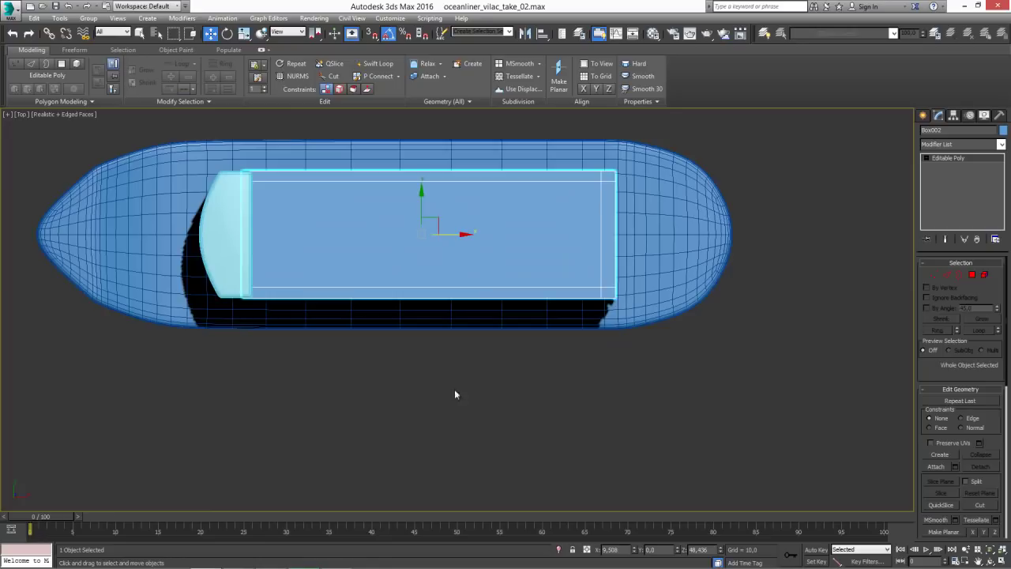
click(985, 275)
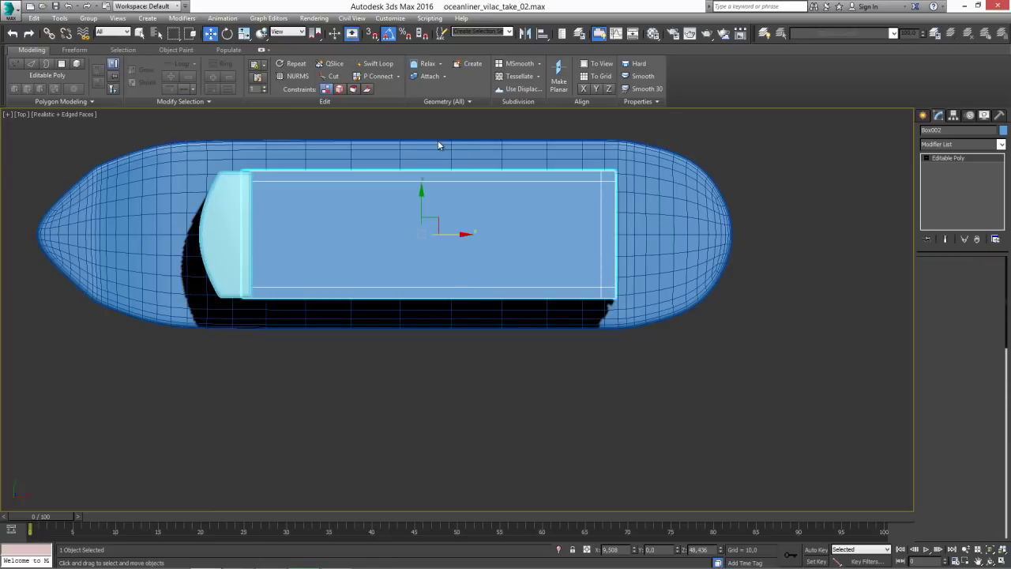
click(286, 303)
Squash the deck box vertically and lower it onto the hull in Front view.
key(r)
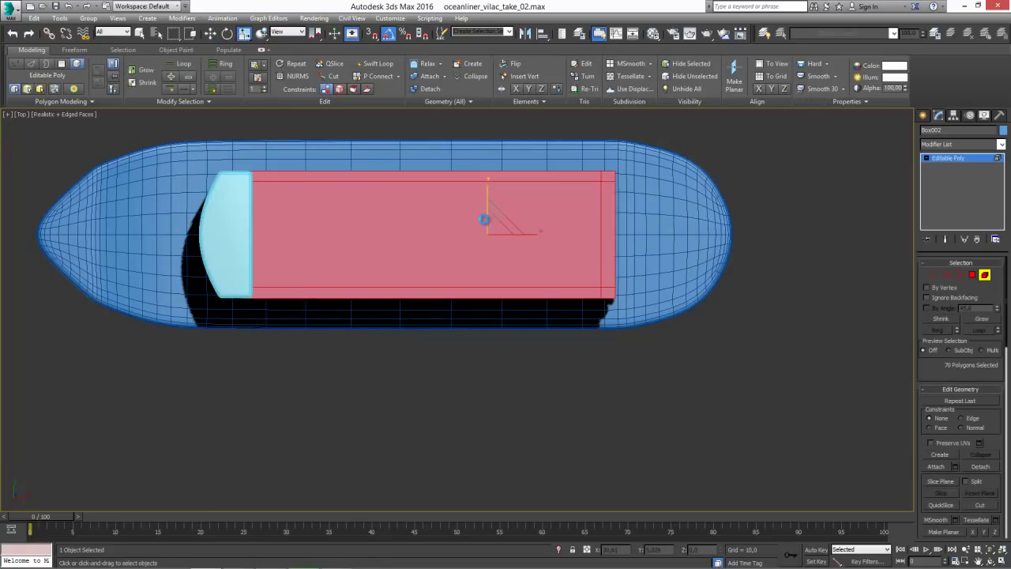
key(f)
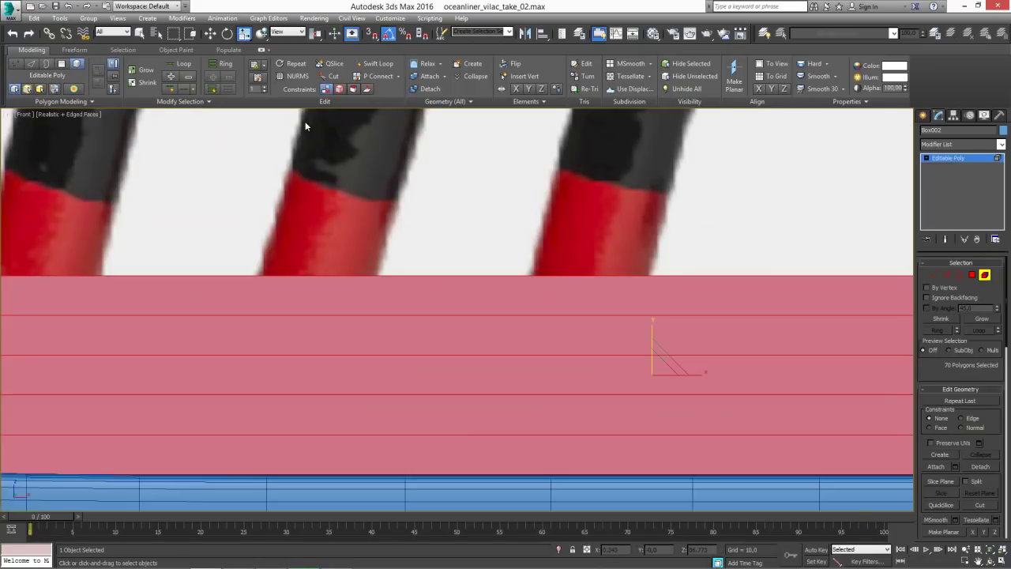
scroll(443, 267, down, 1)
scroll(430, 271, down, 2)
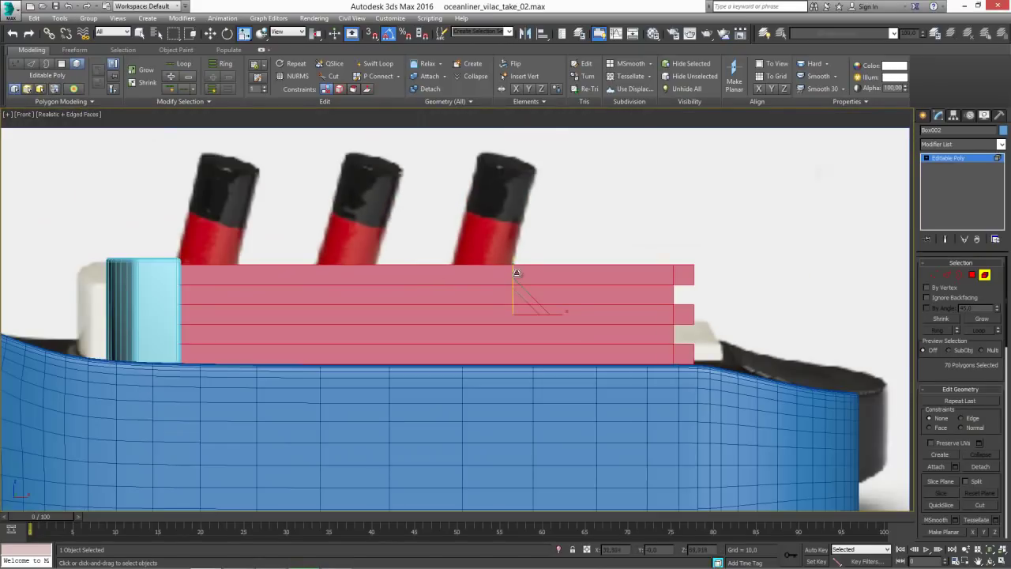
drag(514, 272, 515, 282)
key(w)
drag(514, 286, 513, 297)
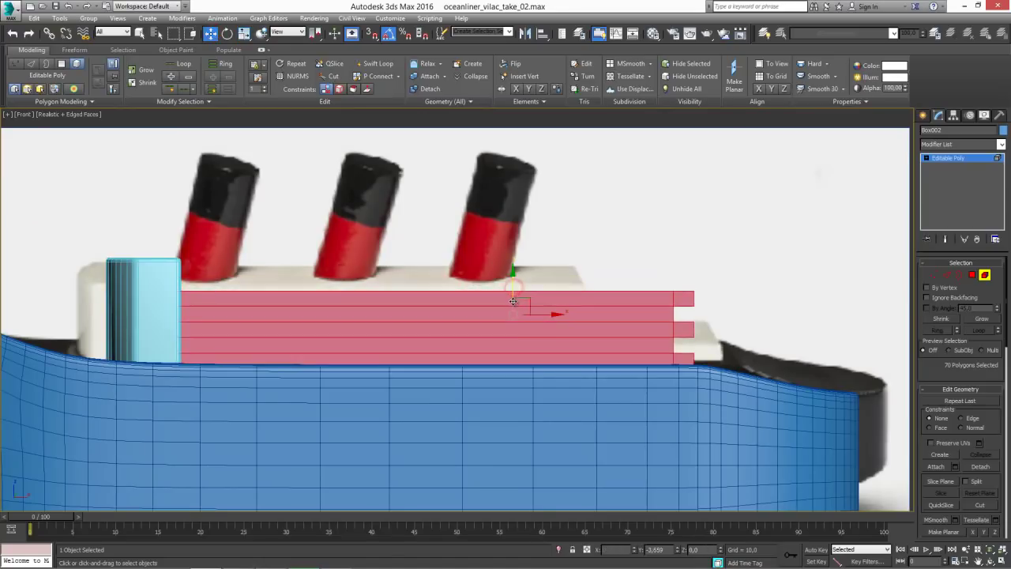
Move the upper decks' end vertices back along X so each deck ends short of the one below.
click(932, 274)
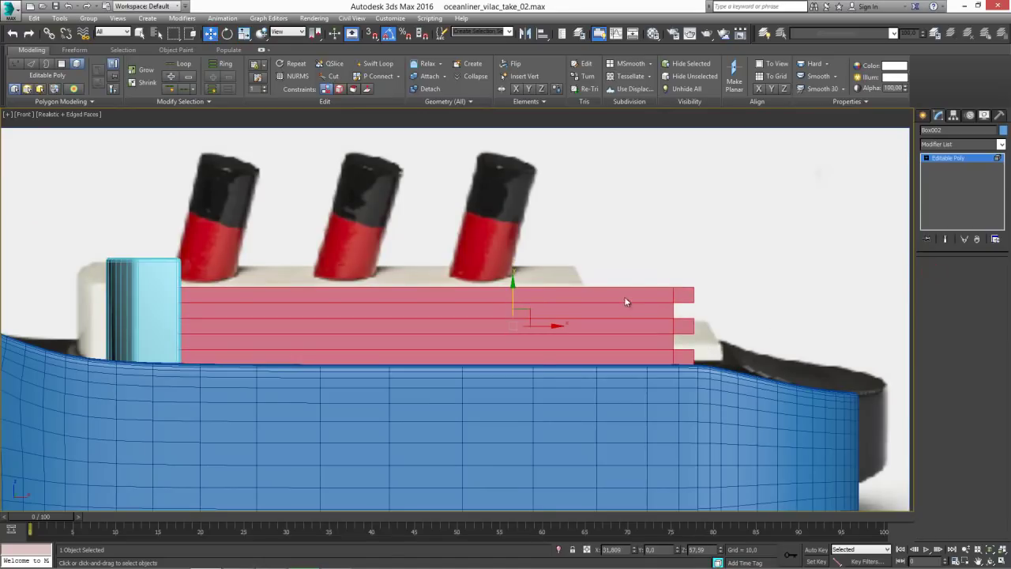
mouse_move(641, 246)
mouse_down()
mouse_move(717, 351)
mouse_move(690, 361)
mouse_move(677, 387)
mouse_up()
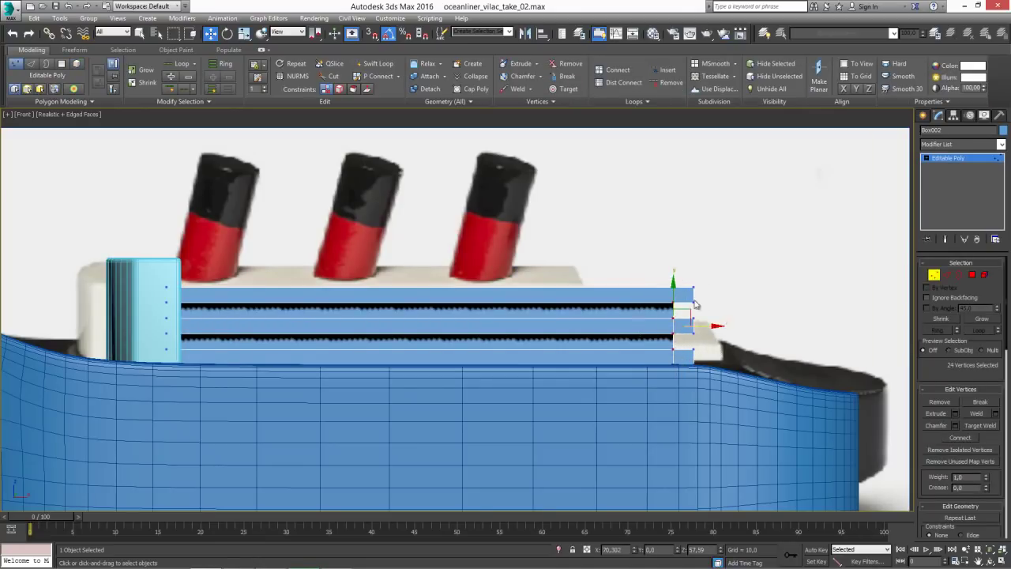
mouse_move(702, 258)
mouse_down()
mouse_move(689, 347)
mouse_move(631, 325)
mouse_move(652, 322)
mouse_up()
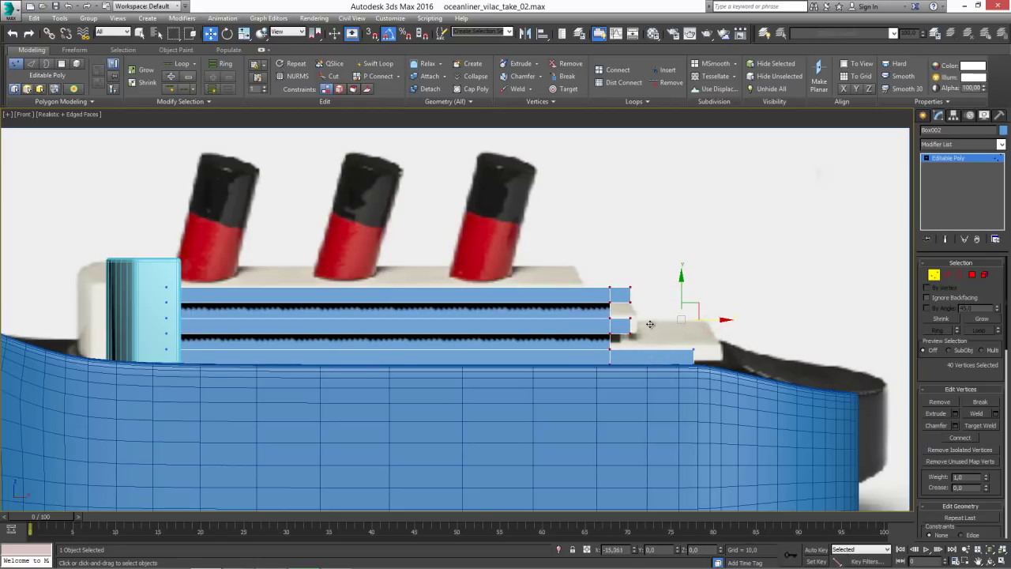
click(655, 252)
drag(571, 228, 619, 383)
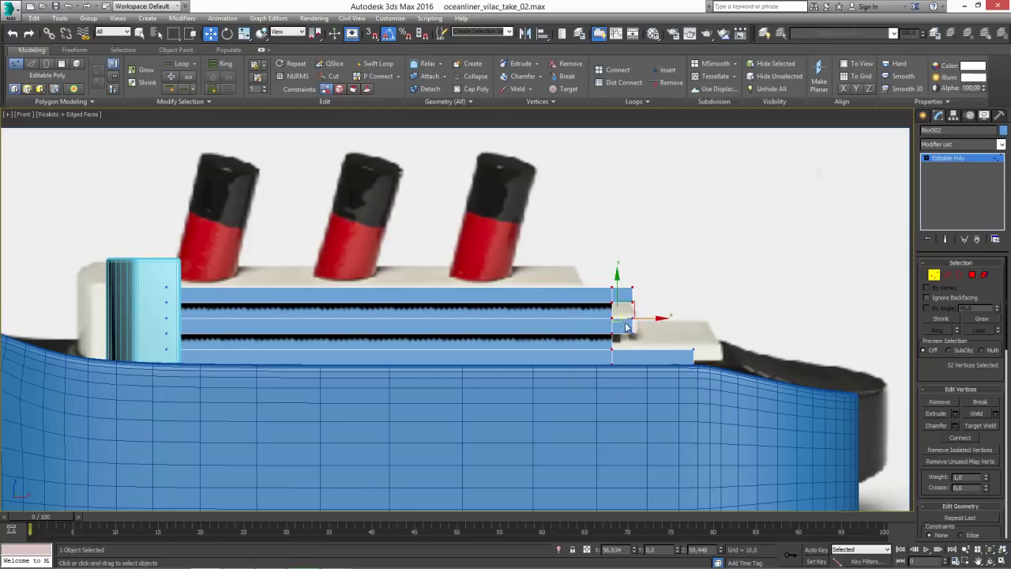
drag(646, 318, 602, 318)
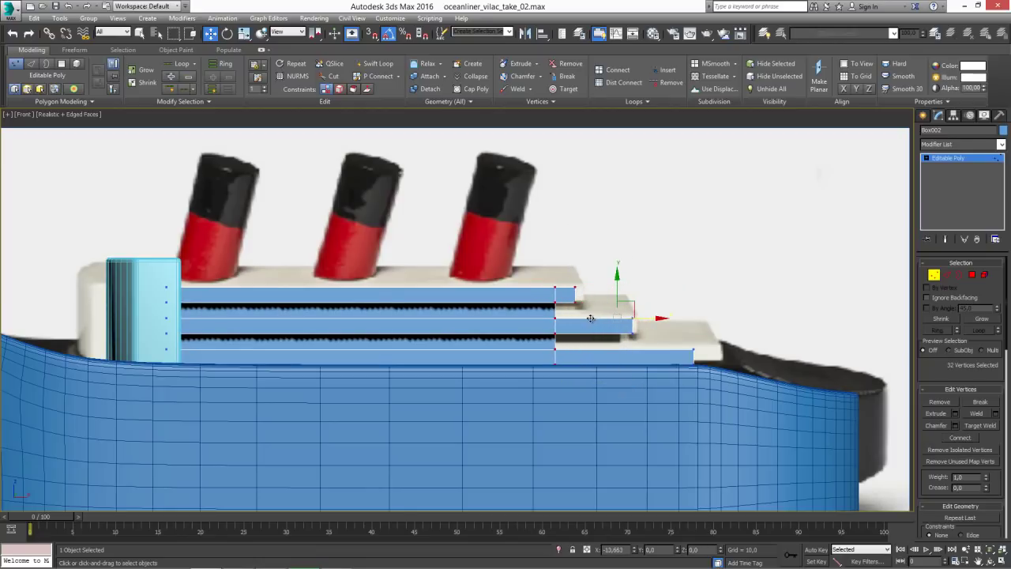
mouse_move(601, 319)
mouse_down()
mouse_move(557, 341)
mouse_move(639, 349)
mouse_up()
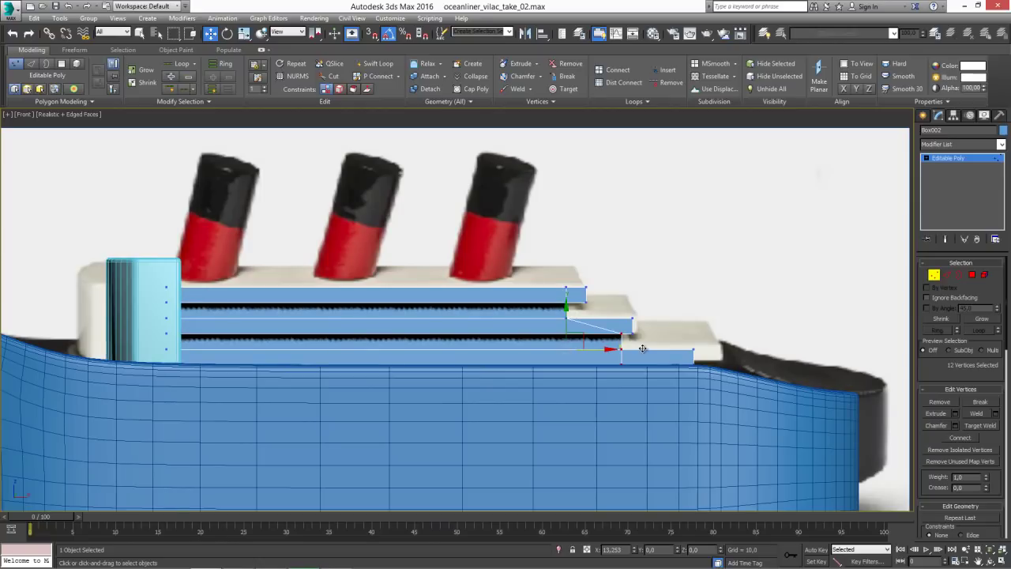
QSlice two vertical cuts through the decks at the steps, snapping to vertices.
right_click(648, 263)
click(622, 157)
right_click(623, 225)
right_click(619, 222)
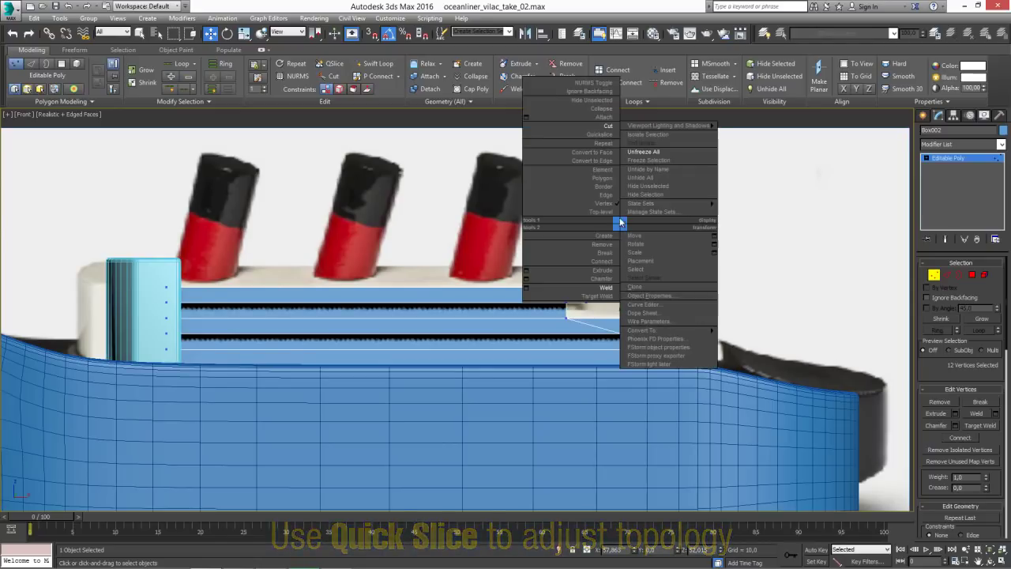
click(598, 134)
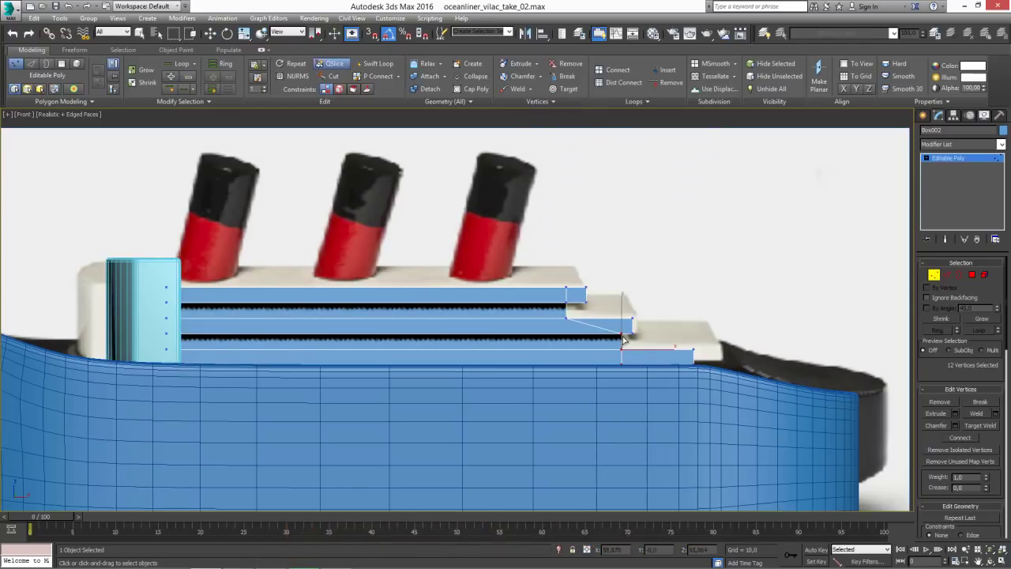
key(s)
click(623, 350)
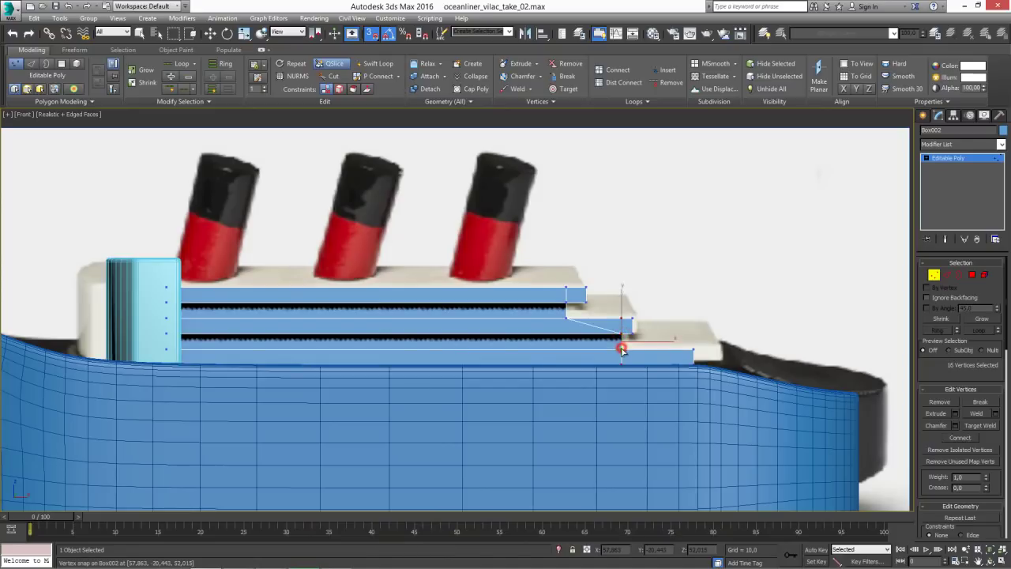
click(568, 291)
click(566, 369)
click(139, 33)
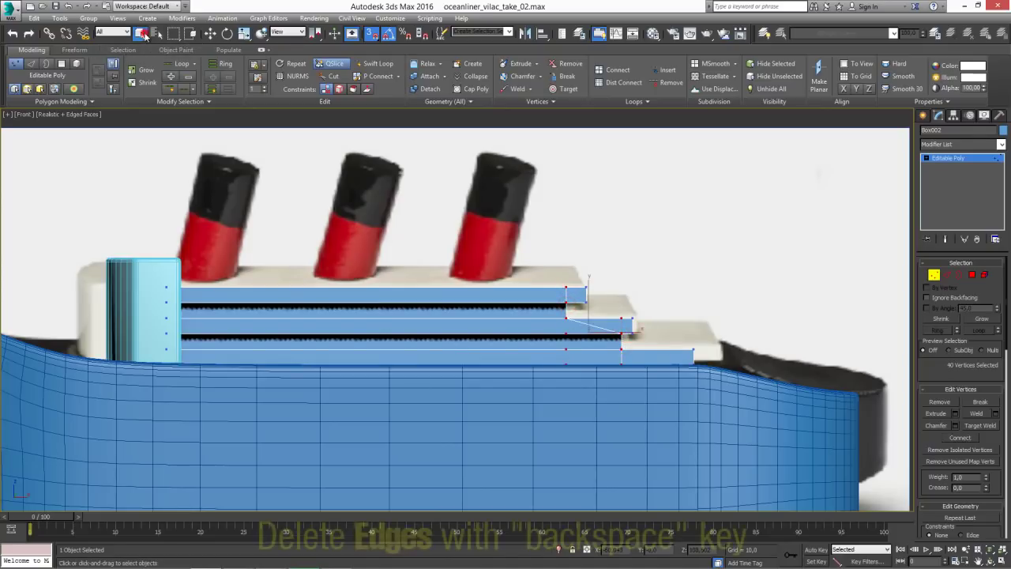
Select and remove the leftover diagonal edges.
click(949, 276)
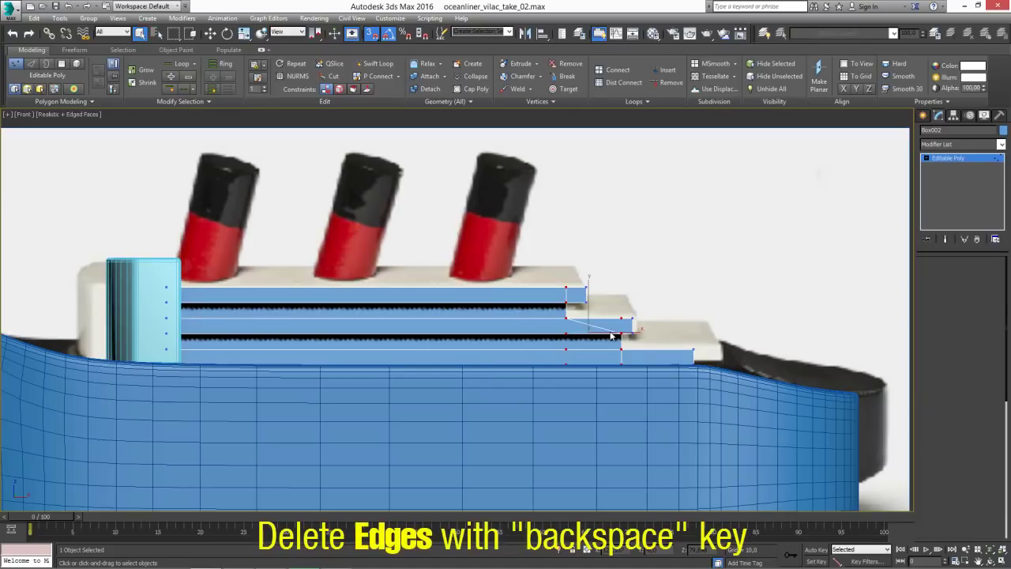
scroll(602, 335, up, 2)
scroll(596, 334, up, 2)
click(591, 333)
scroll(553, 335, down, 1)
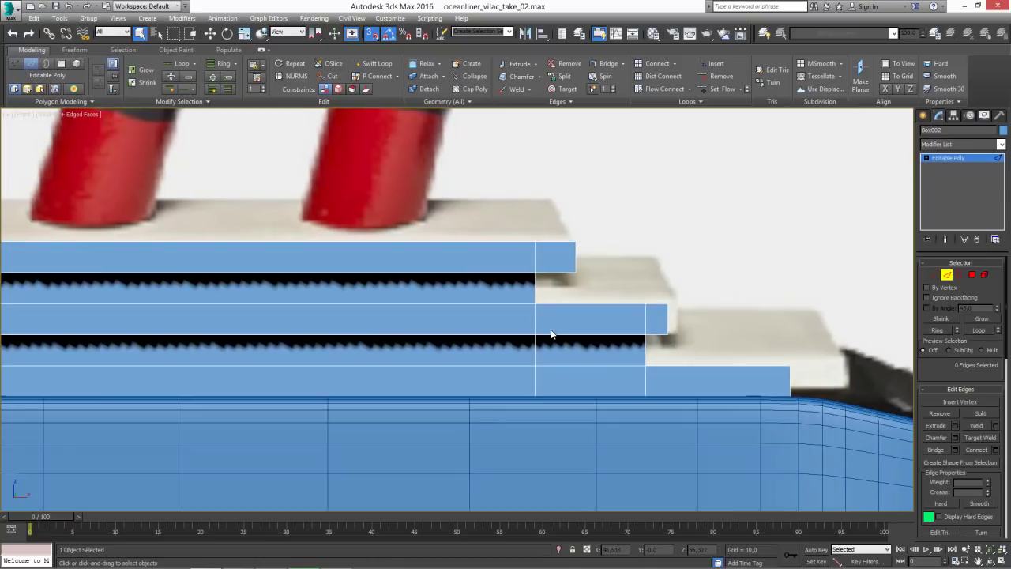
scroll(552, 334, down, 1)
Select and respace the step corner vertices so the middle deck reaches further aft.
click(933, 274)
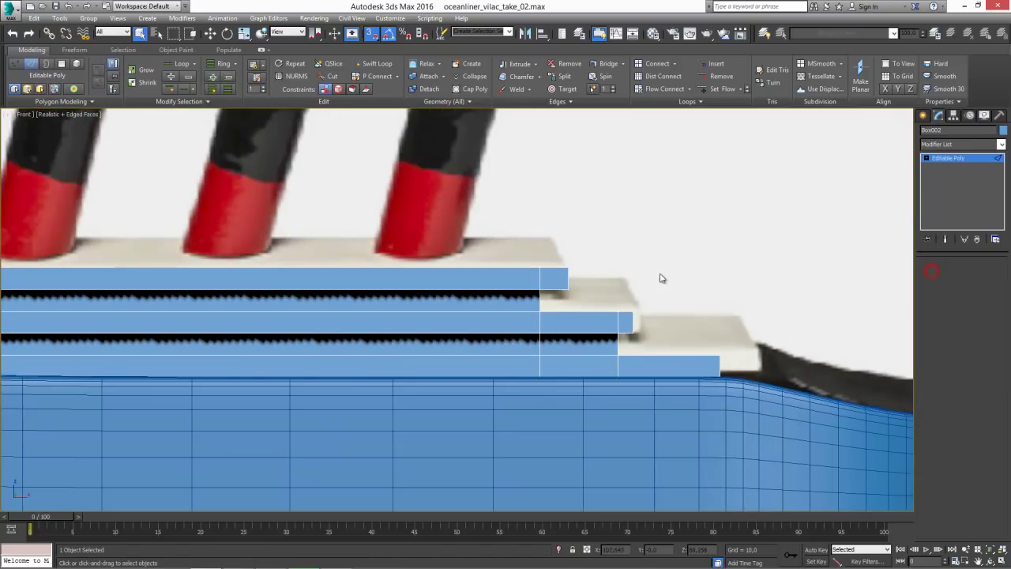
mouse_move(650, 339)
mouse_down()
mouse_move(654, 320)
mouse_move(672, 323)
mouse_up()
key(w)
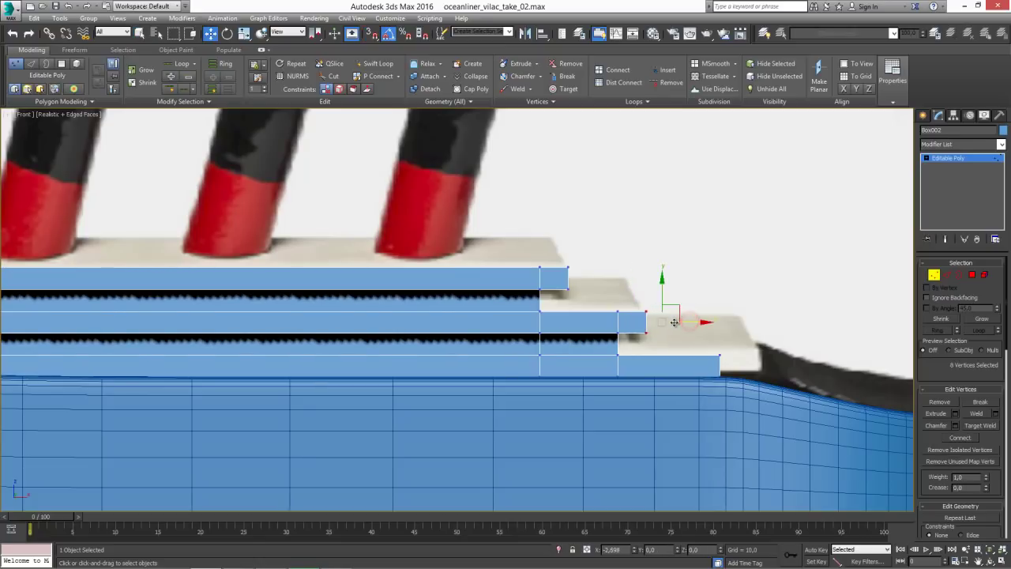
drag(560, 252, 608, 294)
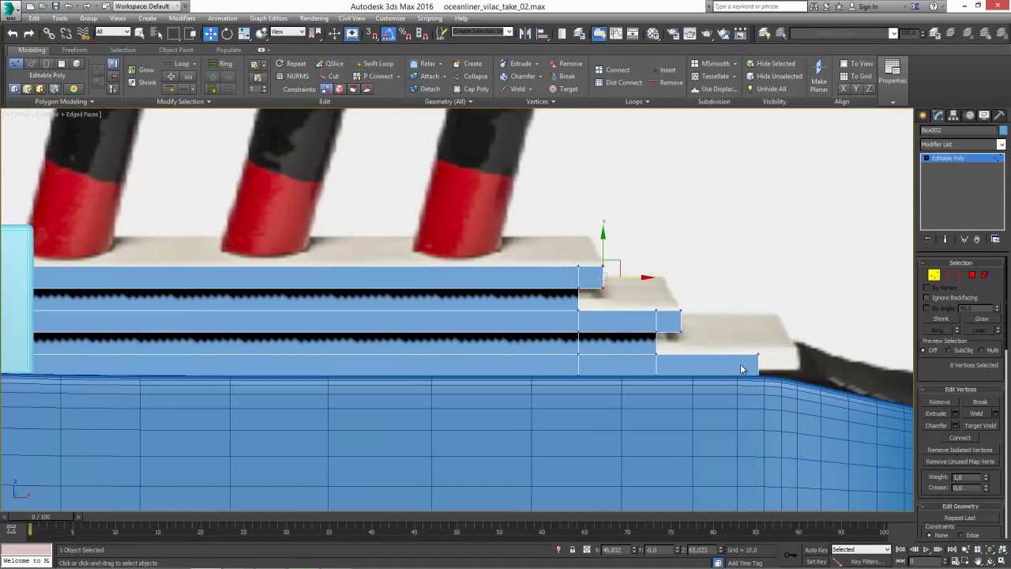
scroll(709, 348, down, 5)
alt+middle_drag(708, 348, 867, 318)
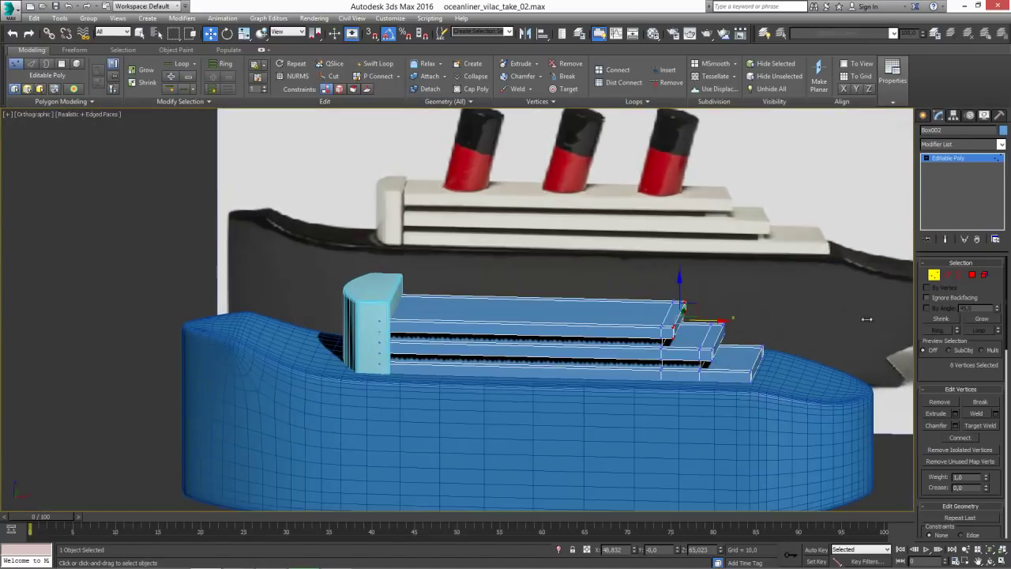
Add a Chamfer modifier to the deck block with tension 0,5.
click(936, 275)
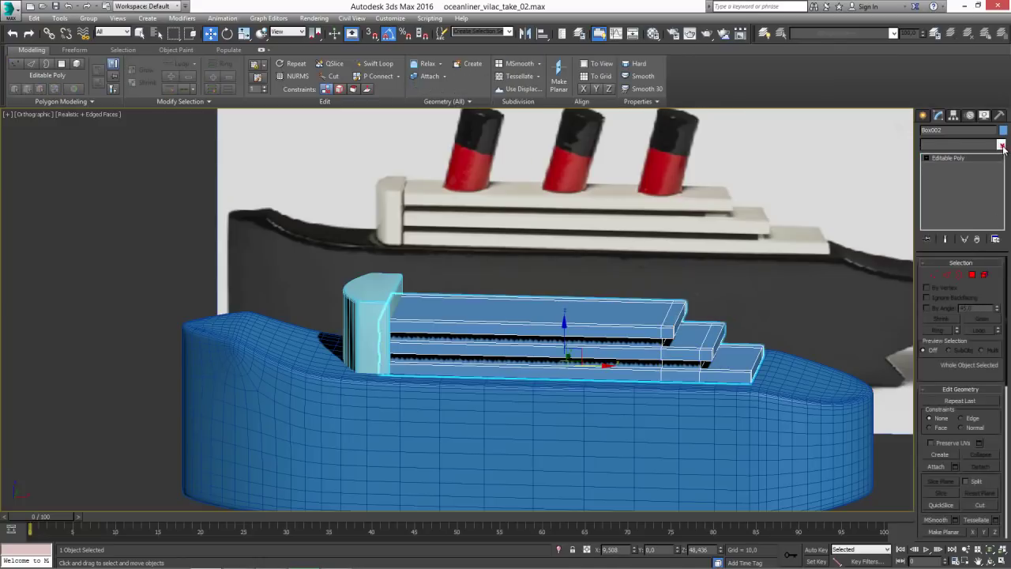
drag(1002, 182, 1002, 241)
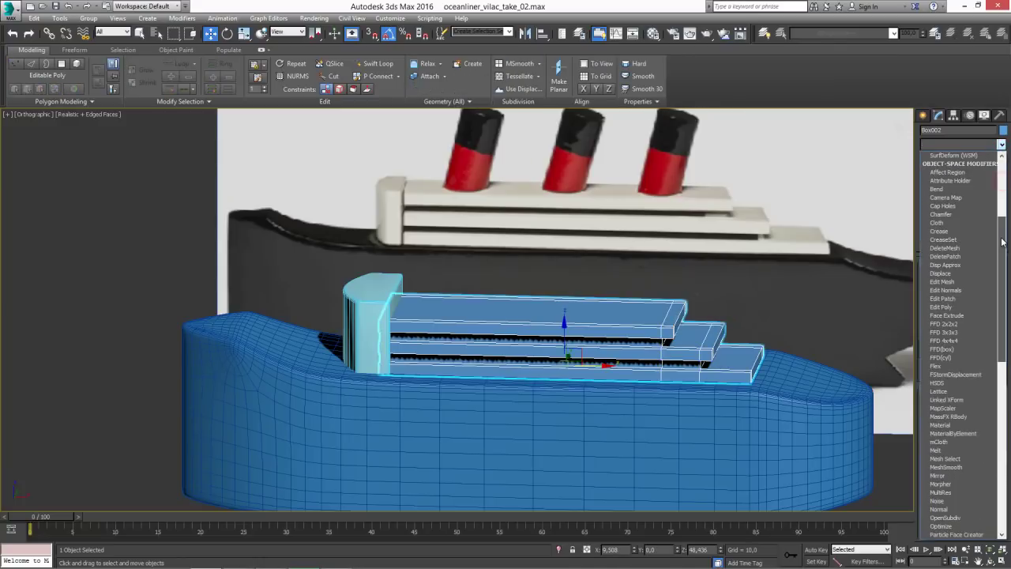
click(954, 214)
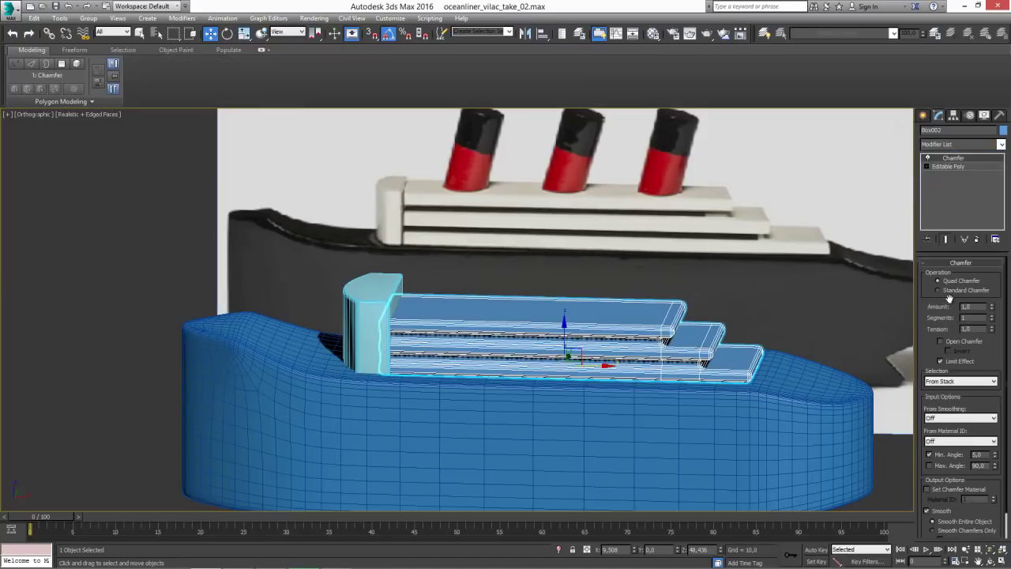
drag(976, 328, 949, 329)
text(0,5)
key(Return)
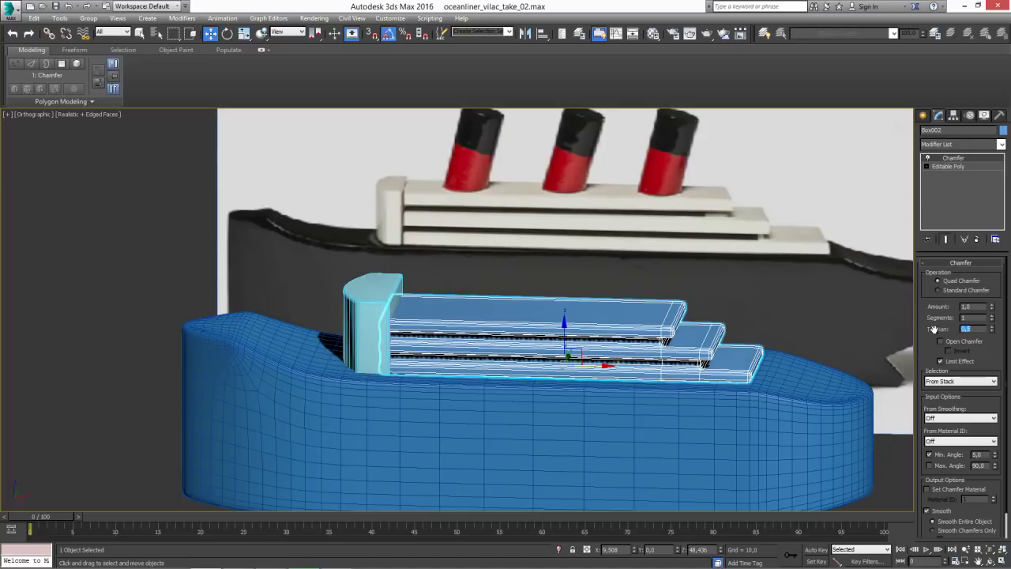
Set the chamfer to 2 segments and amount 0,68, applied to Unsmoothed Edges.
click(992, 316)
drag(993, 311, 993, 322)
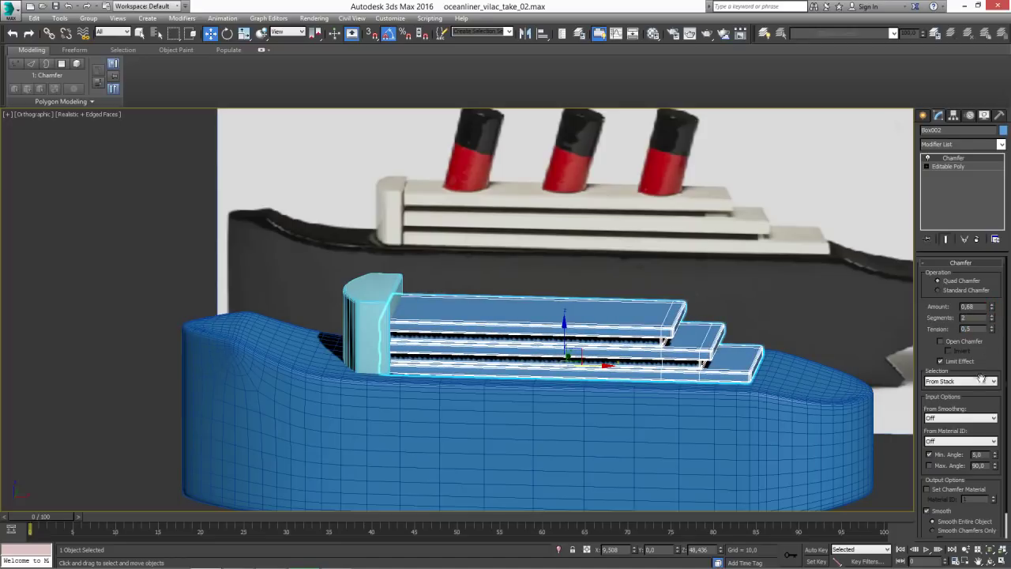
click(971, 418)
click(954, 441)
scroll(685, 308, up, 1)
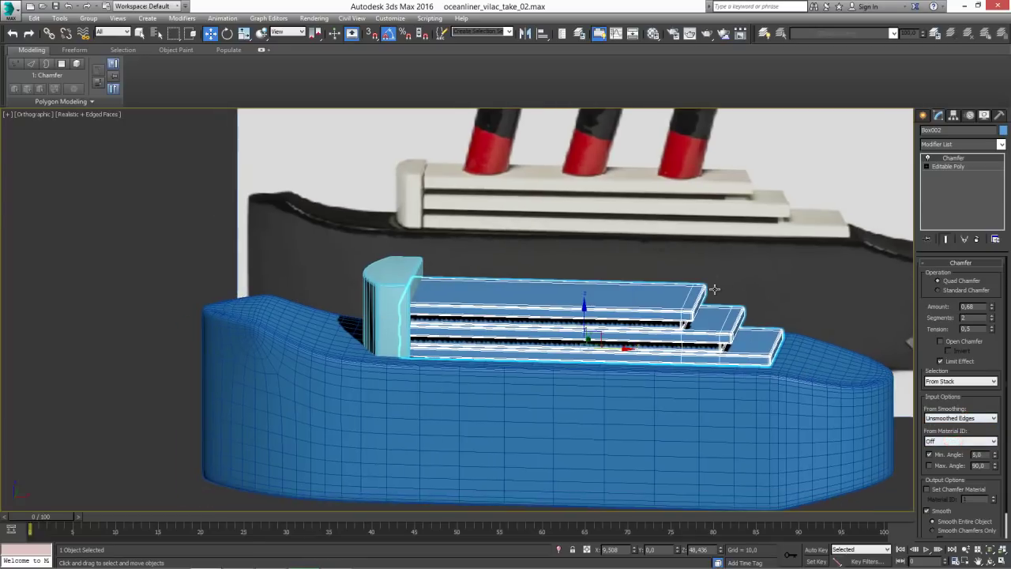
scroll(715, 290, up, 2)
scroll(727, 290, up, 1)
click(751, 267)
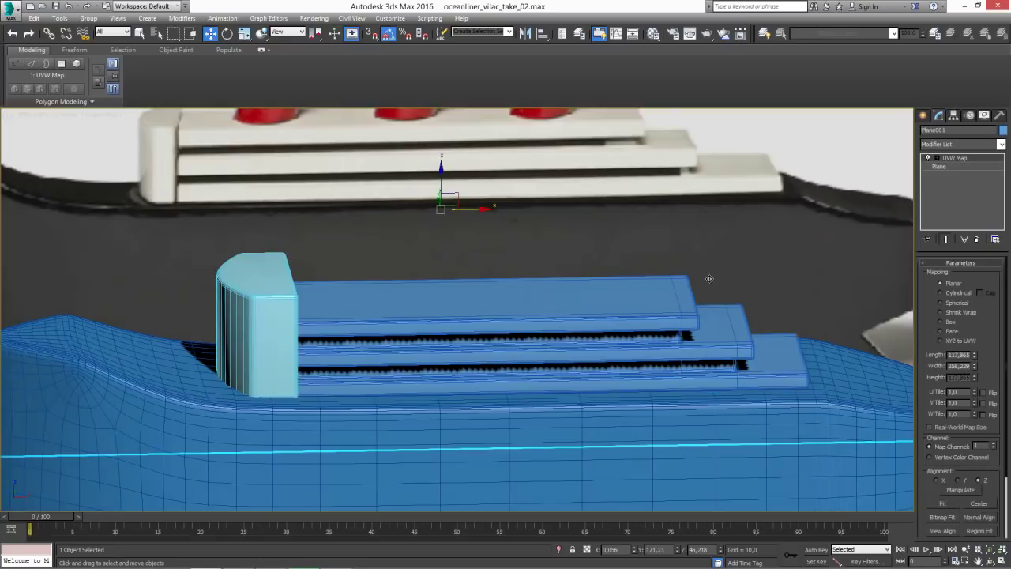
Lower the light-blue block Rectangle001 by setting its Extrude Amount to 23.
scroll(710, 280, up, 2)
key(F3)
key(F3)
key(z)
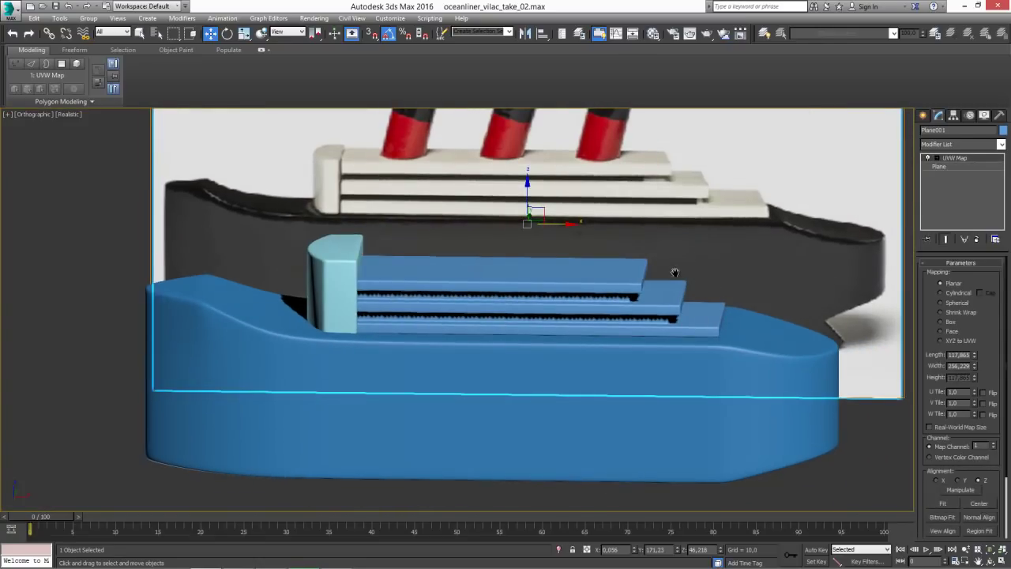
middle_drag(675, 272, 679, 287)
click(325, 286)
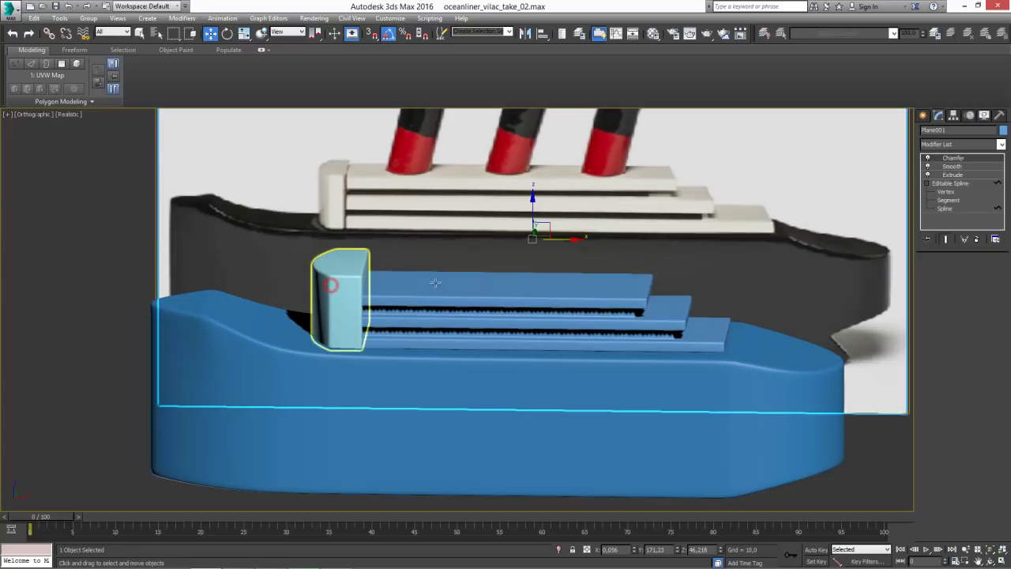
click(952, 176)
drag(990, 278, 991, 280)
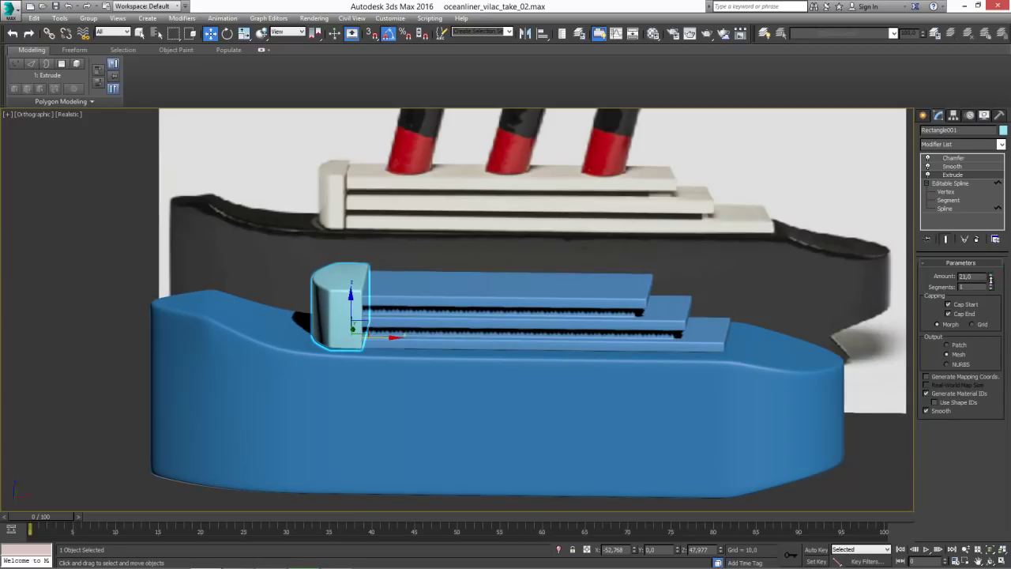
Scale the block's spline outline narrower along X.
click(951, 209)
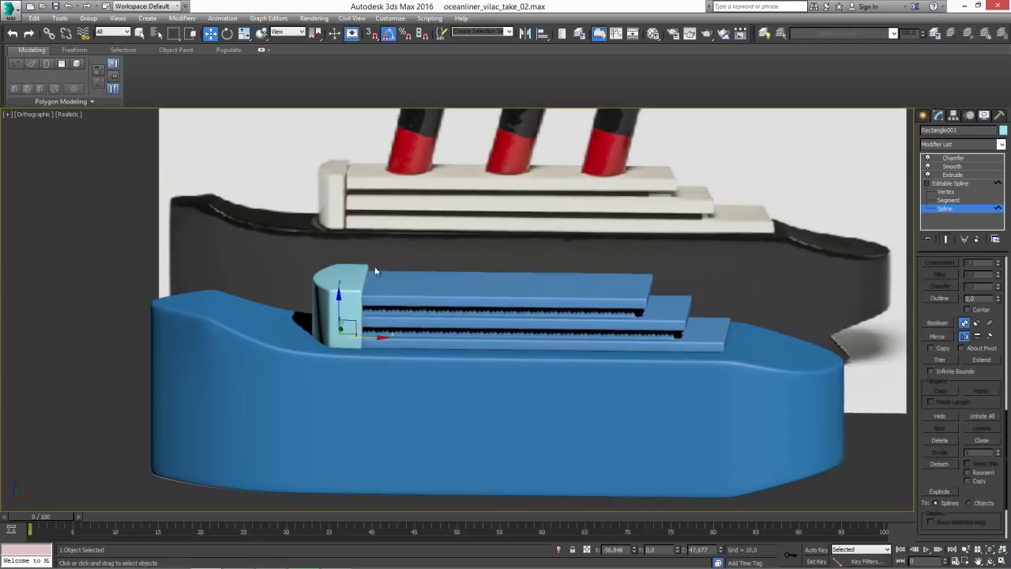
key(r)
drag(387, 339, 363, 339)
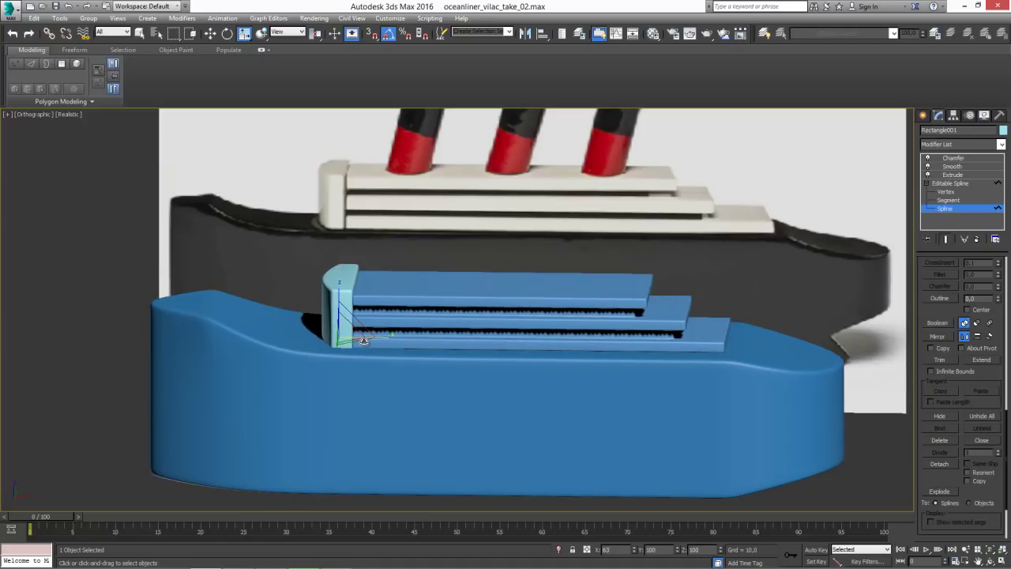
click(947, 208)
mouse_move(663, 335)
alt+middle_down()
mouse_move(599, 296)
mouse_move(599, 338)
alt+middle_up()
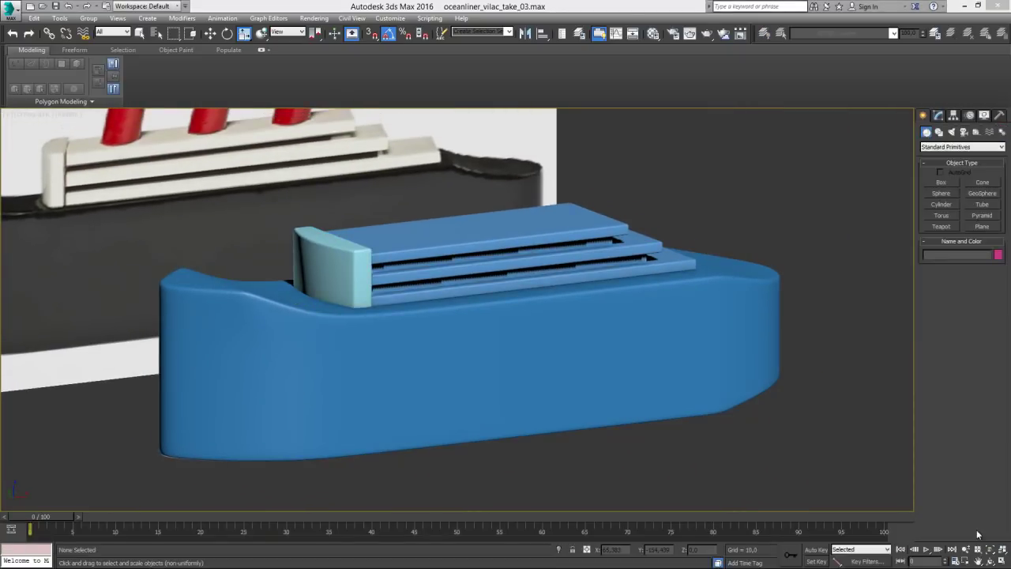
Create a funnel cylinder beside the hull and set its Height Segments to 1.
click(943, 204)
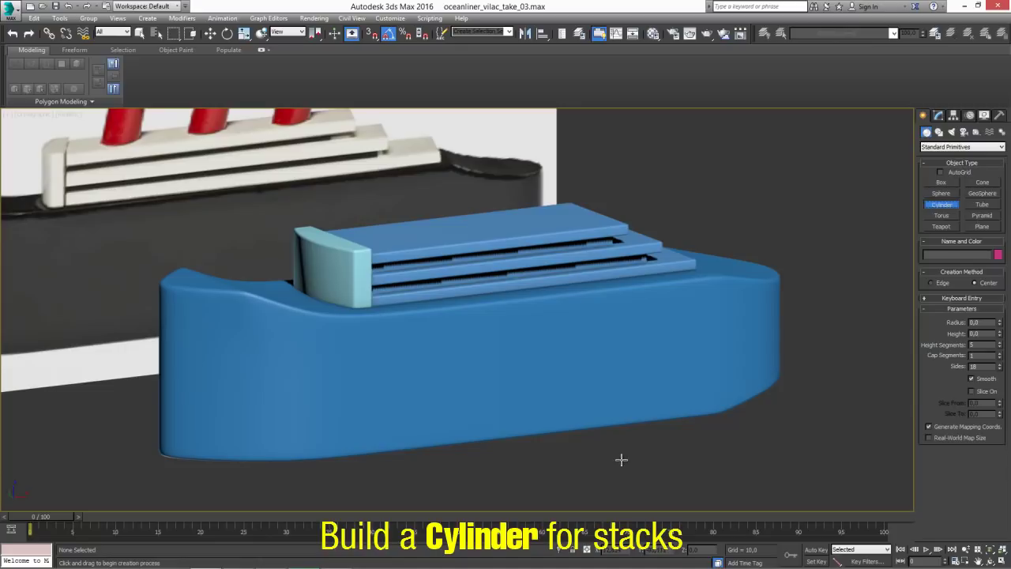
drag(621, 460, 622, 461)
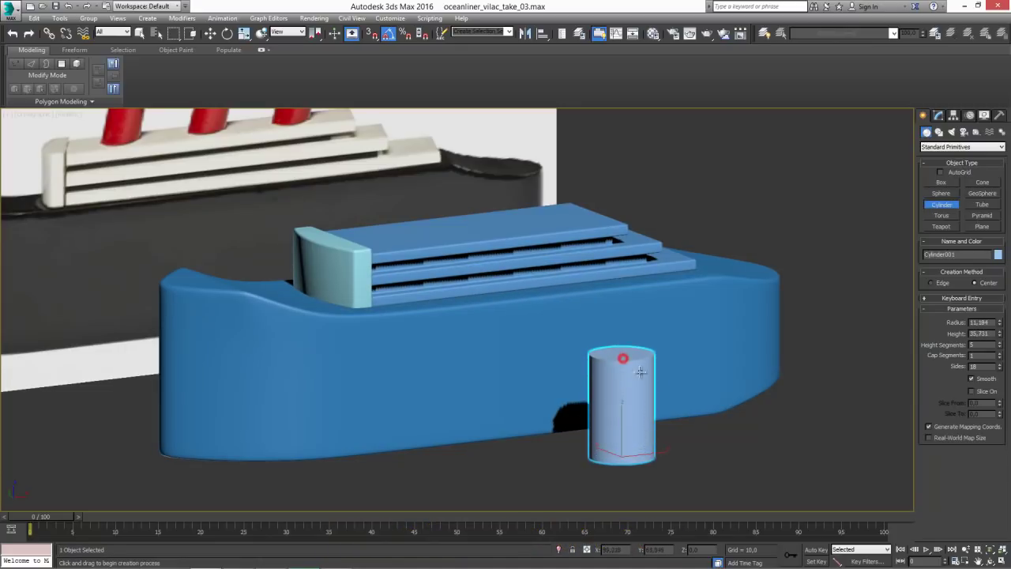
click(938, 116)
key(r)
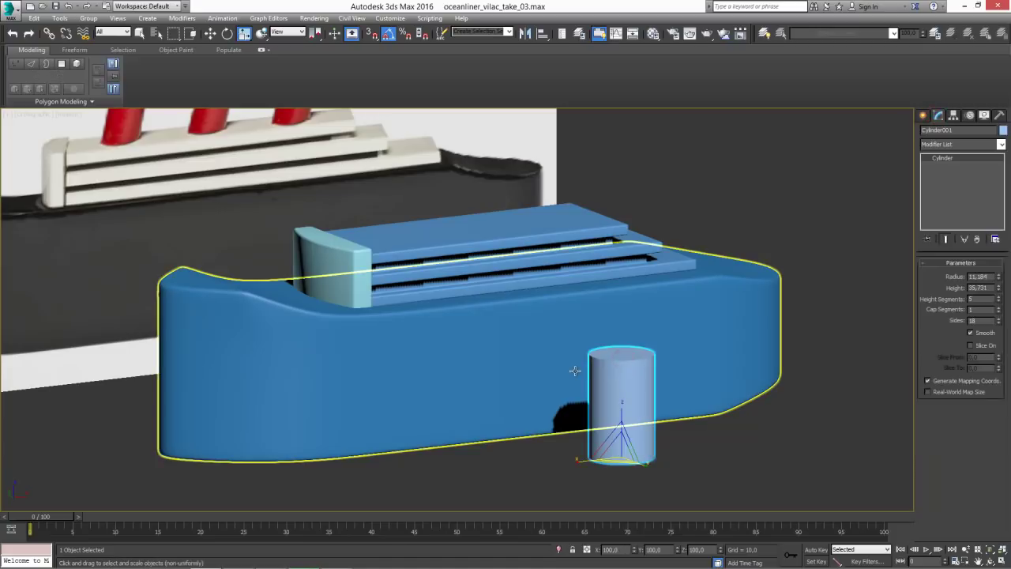
key(F3)
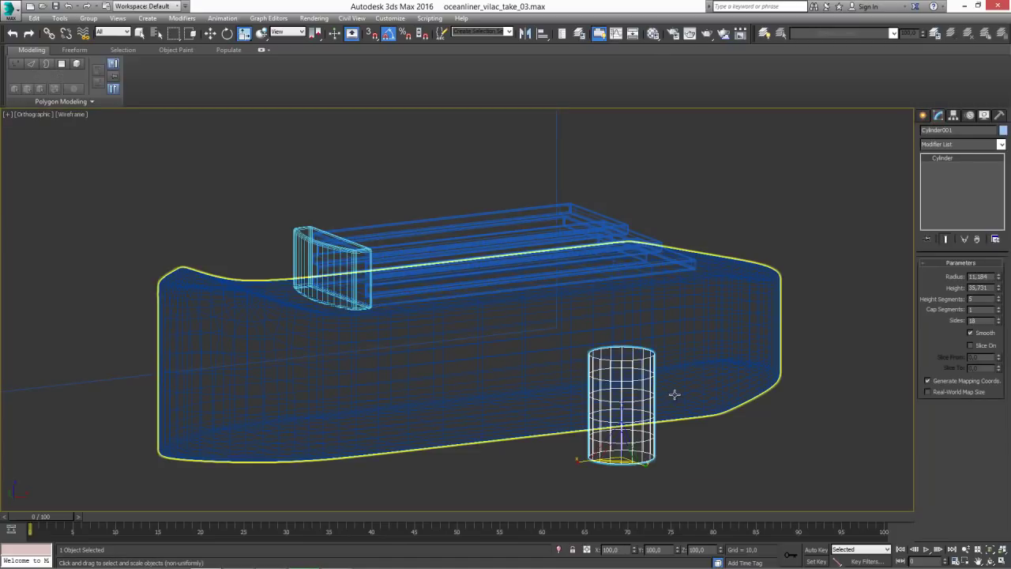
key(u)
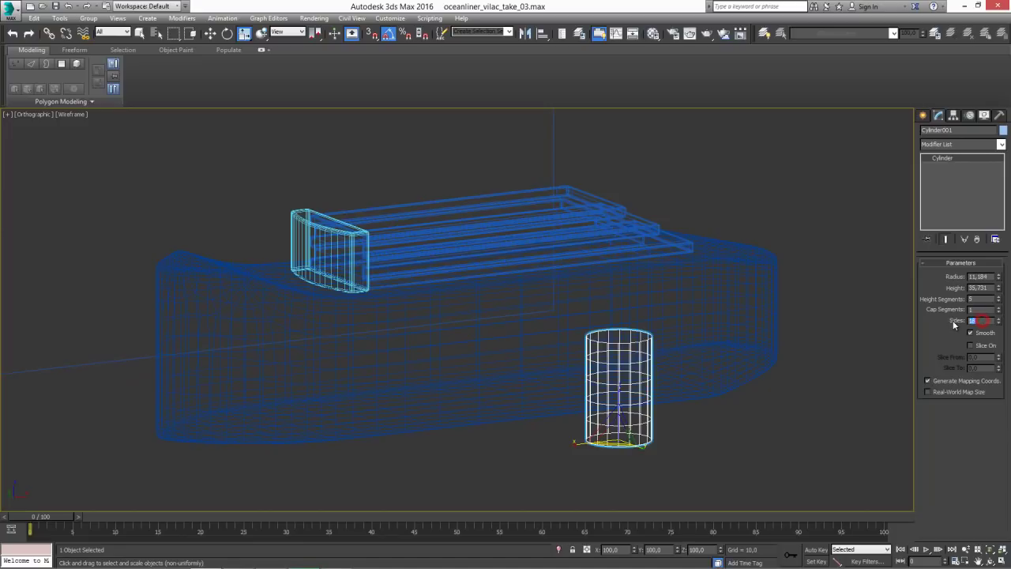
click(979, 299)
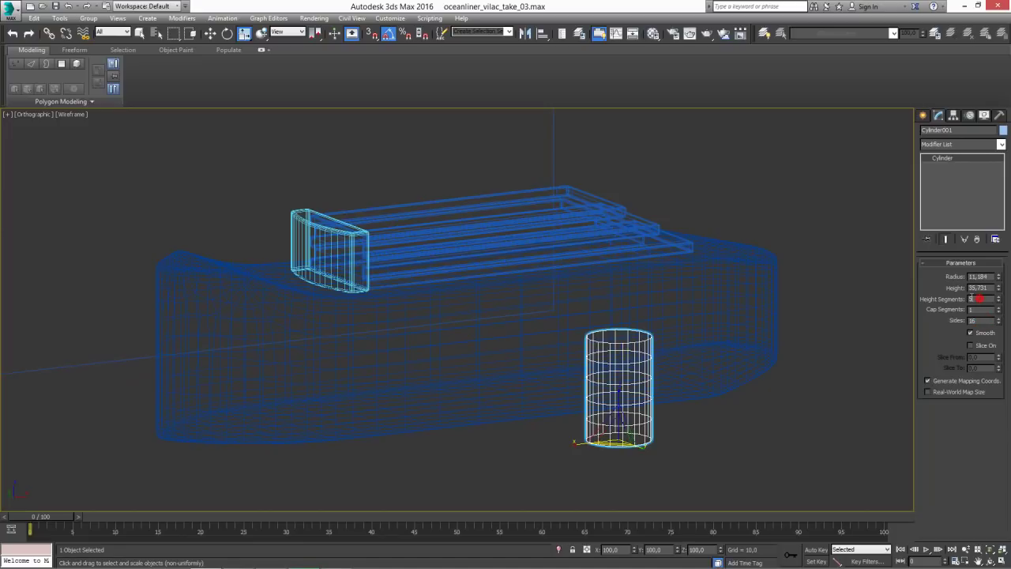
text(1)
key(Return)
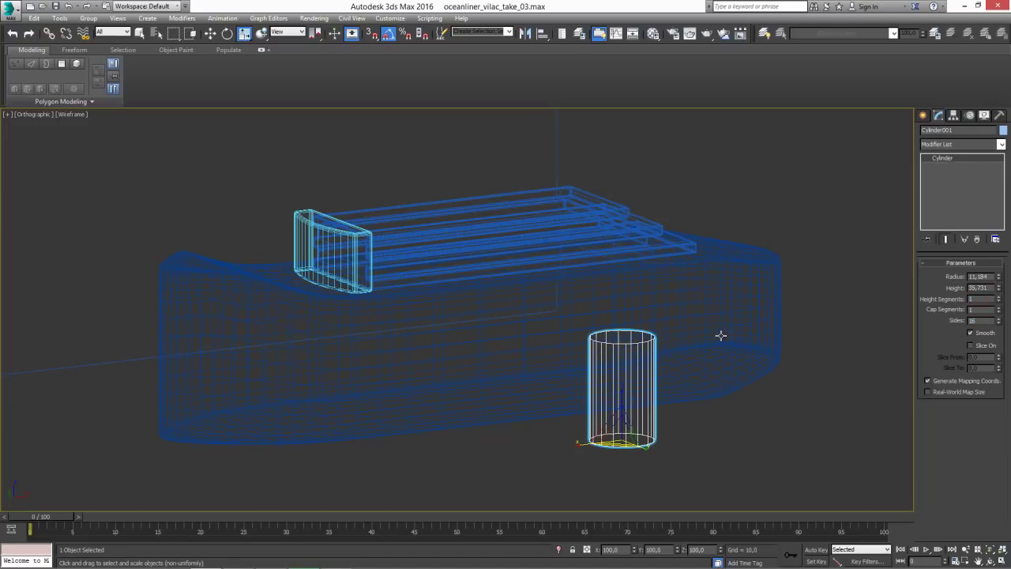
Raise the cylinder above the stepped decks in Front view.
key(f)
middle_drag(492, 327, 555, 402)
key(w)
mouse_move(522, 444)
mouse_down()
mouse_move(369, 223)
mouse_move(354, 222)
mouse_up()
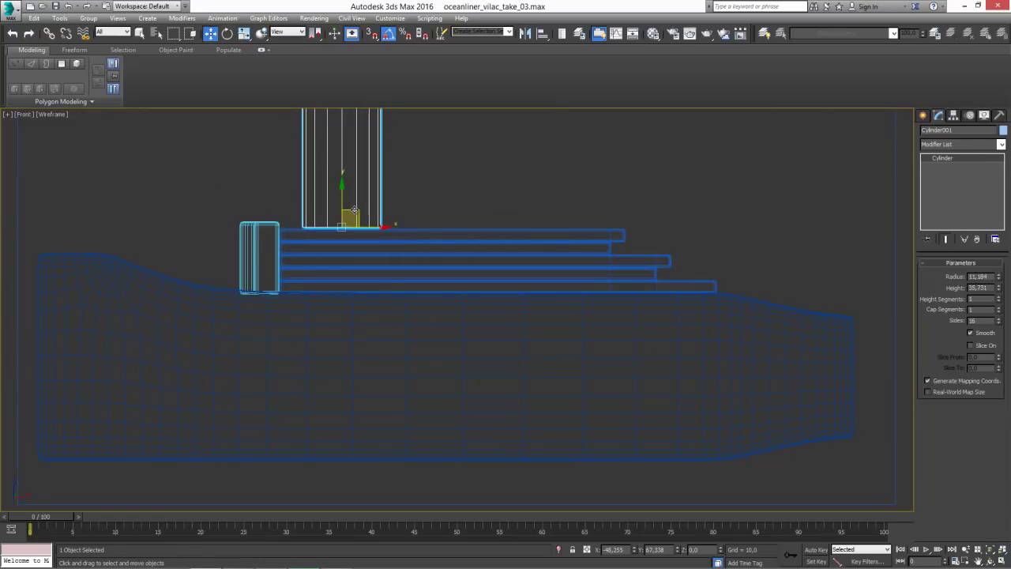
Seat the cylinder on the top deck at Y 0, radius 7.829, over the first funnel.
mouse_move(354, 222)
middle_down()
mouse_move(392, 294)
mouse_move(457, 279)
middle_up()
key(F3)
scroll(457, 279, up, 2)
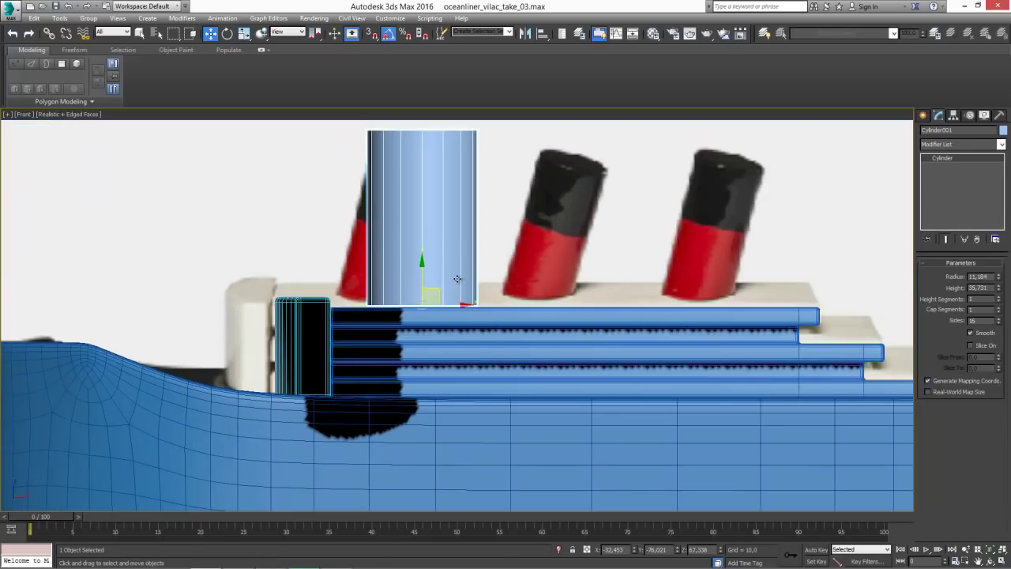
drag(422, 275, 422, 296)
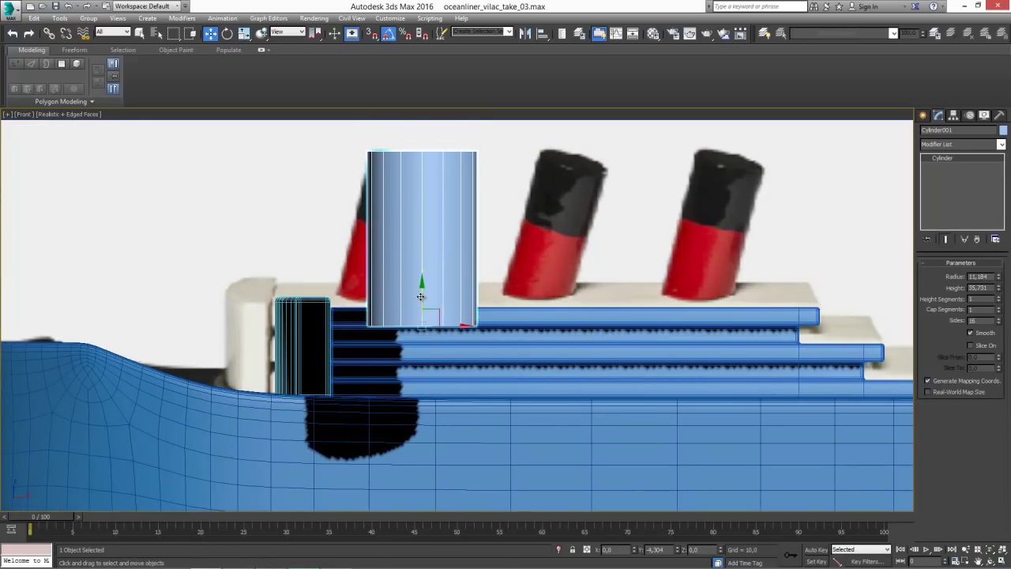
double_click(658, 549)
text(0)
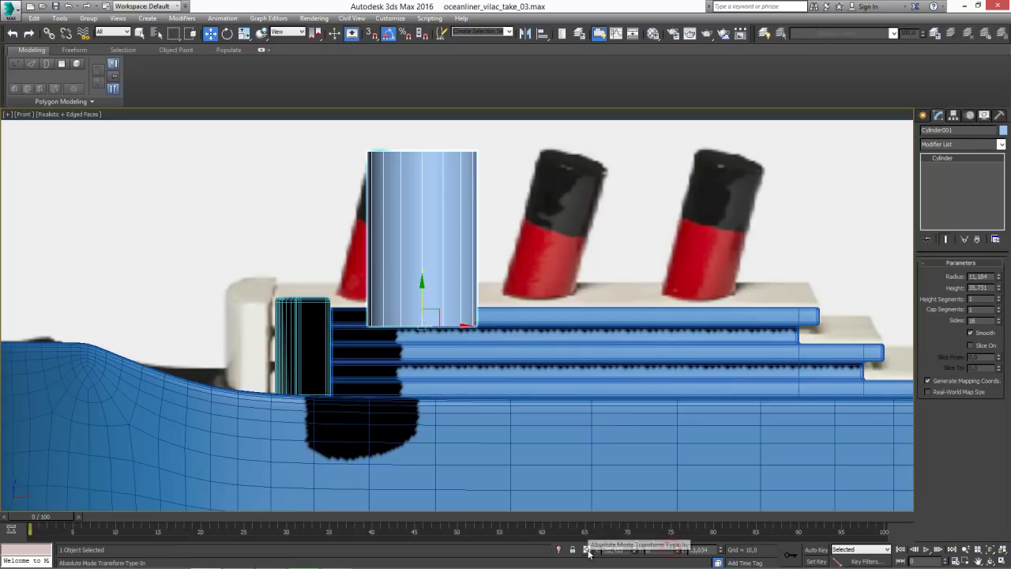
key(Return)
drag(998, 275, 998, 288)
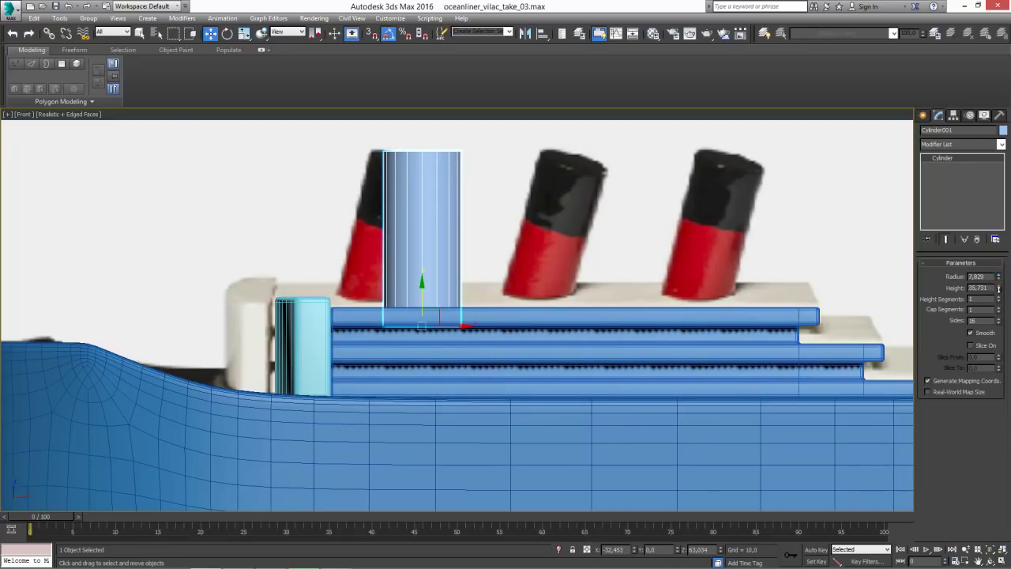
drag(448, 325, 422, 326)
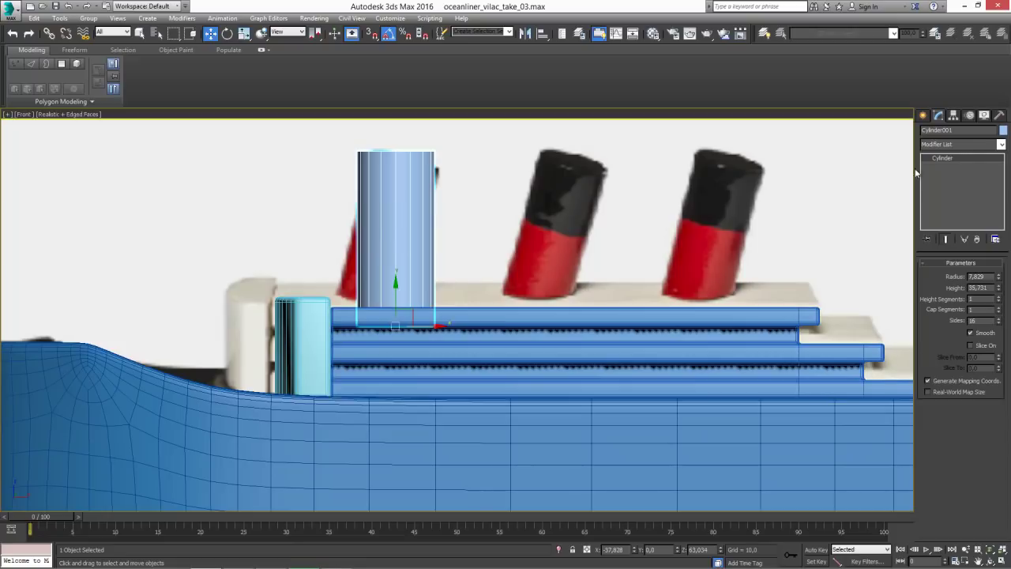
Convert Cylinder001 to Editable Poly and raise its middle vertex ring up the funnel.
right_click(939, 161)
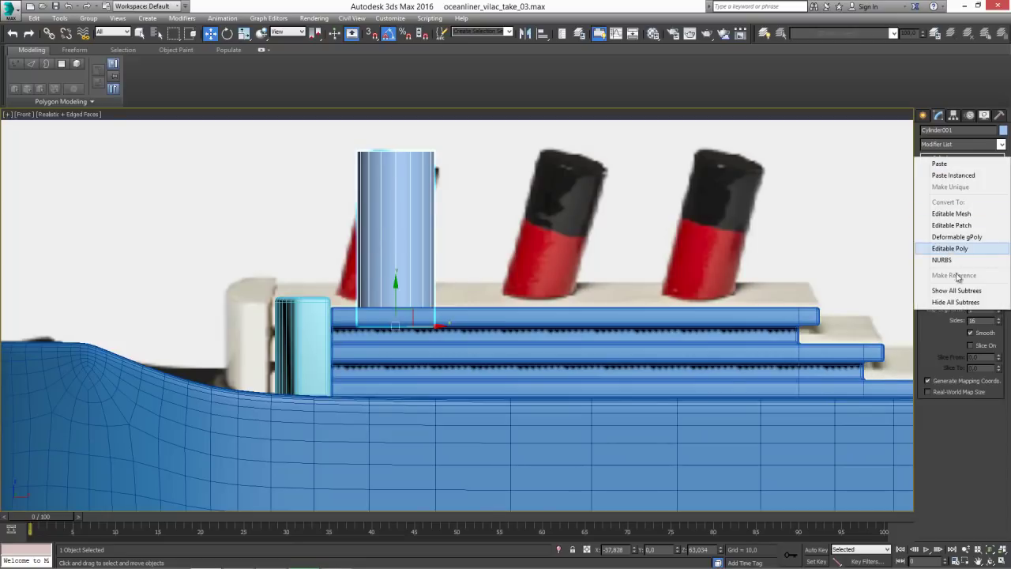
click(980, 440)
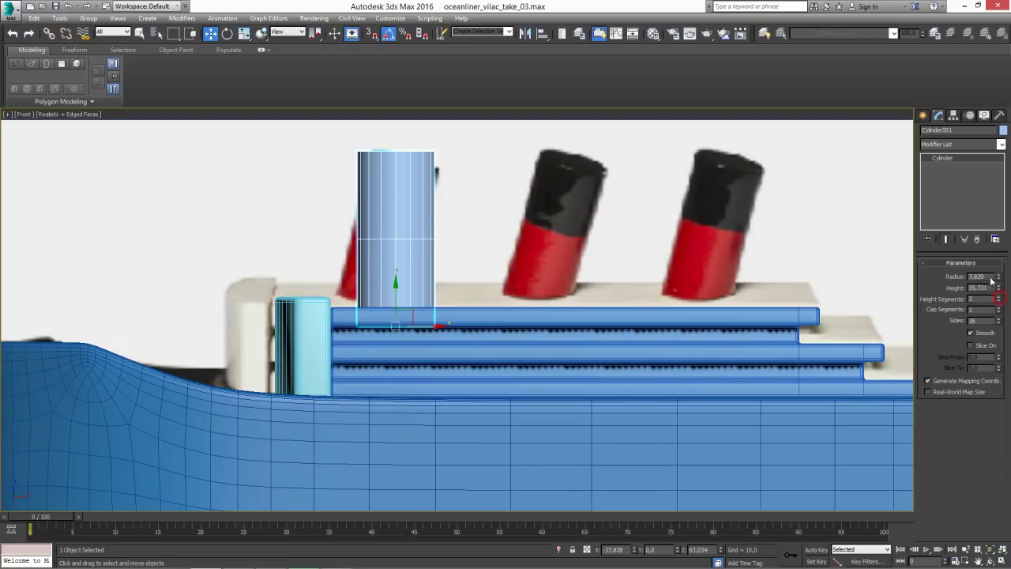
right_click(948, 159)
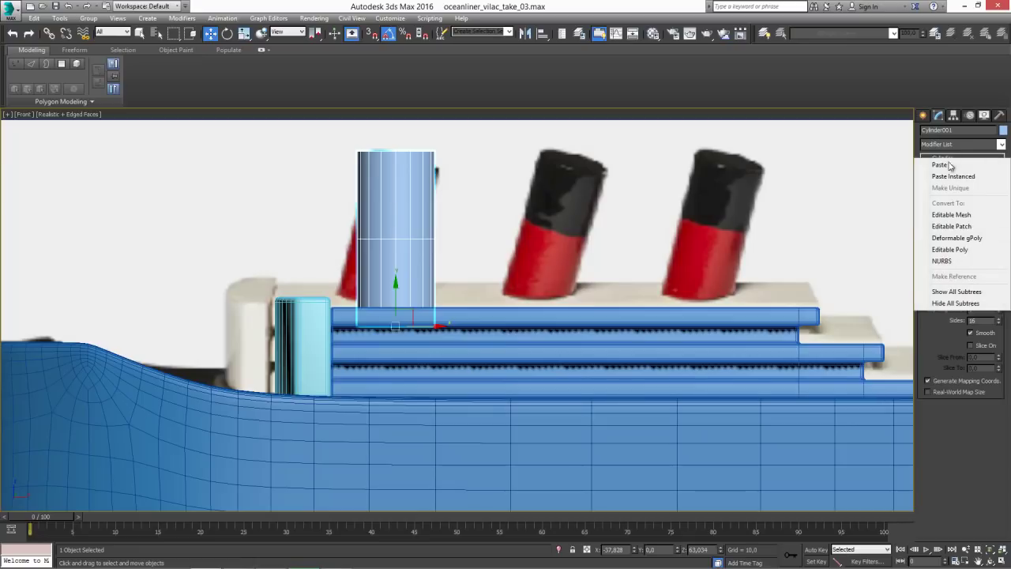
click(950, 249)
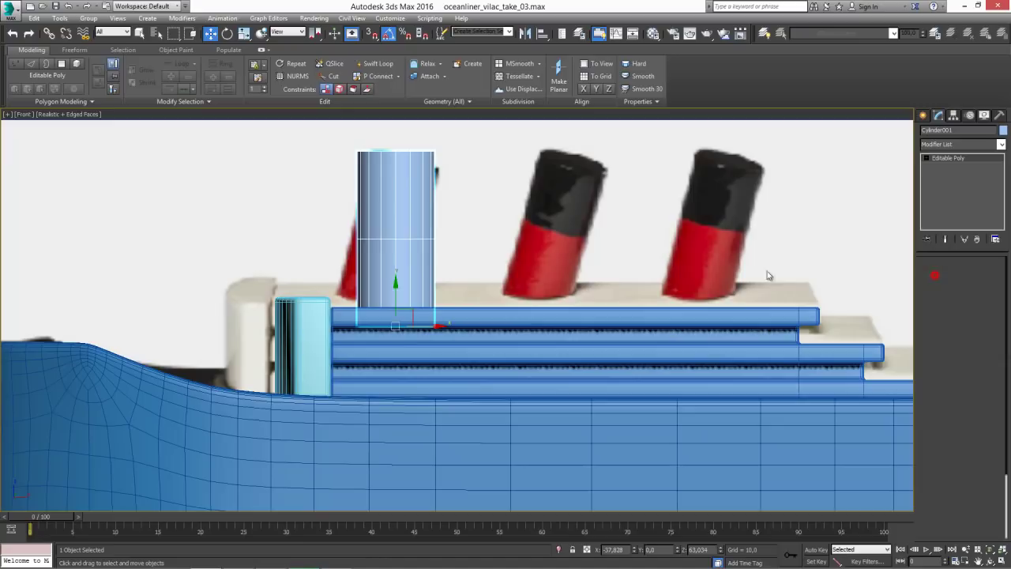
key(1)
drag(315, 216, 410, 269)
drag(396, 214, 397, 193)
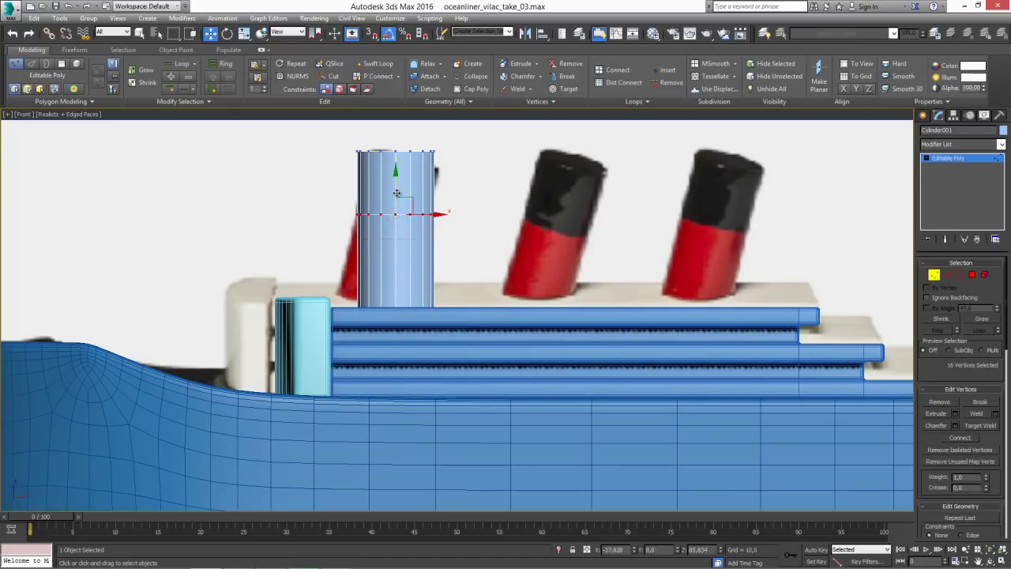
click(934, 276)
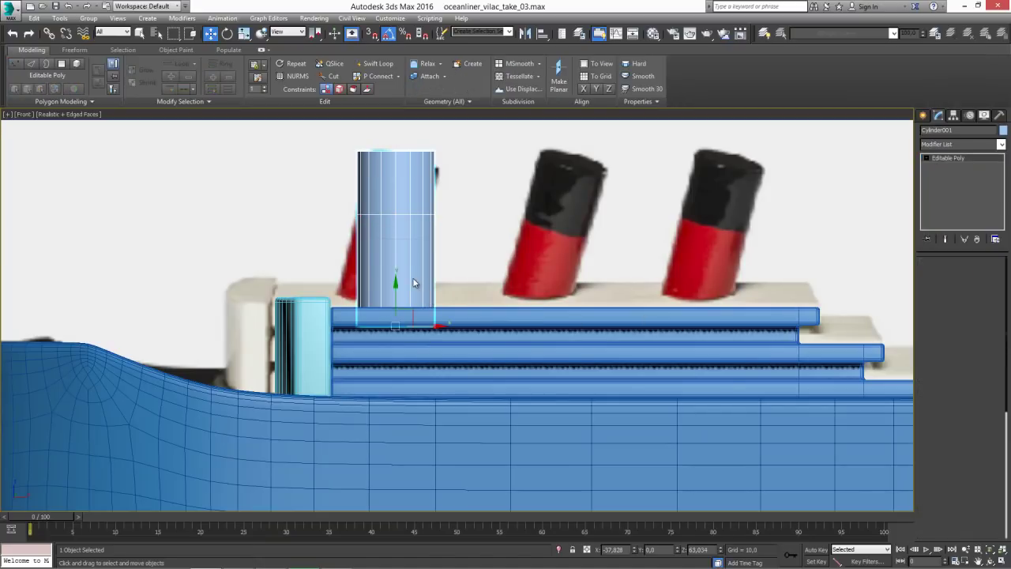
Select the funnel as an element and tilt it about 5° in the Parent coordinate system.
key(5)
key(e)
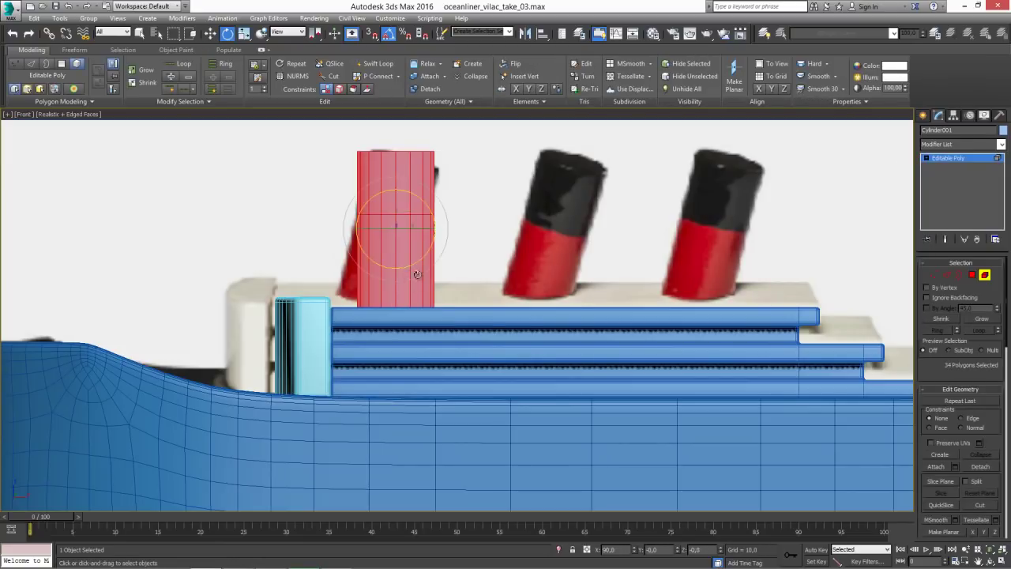
drag(315, 35, 314, 74)
click(295, 34)
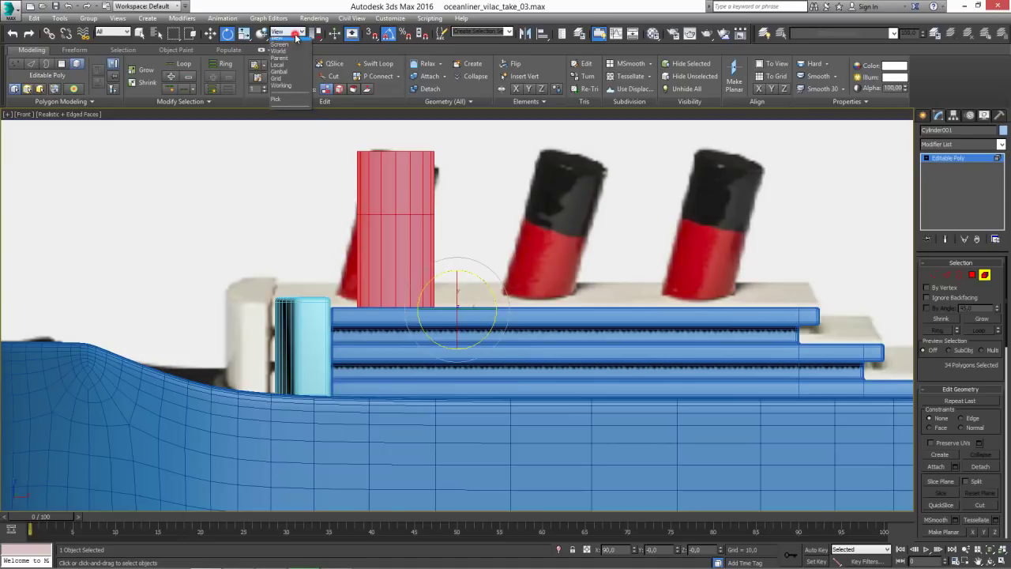
click(291, 58)
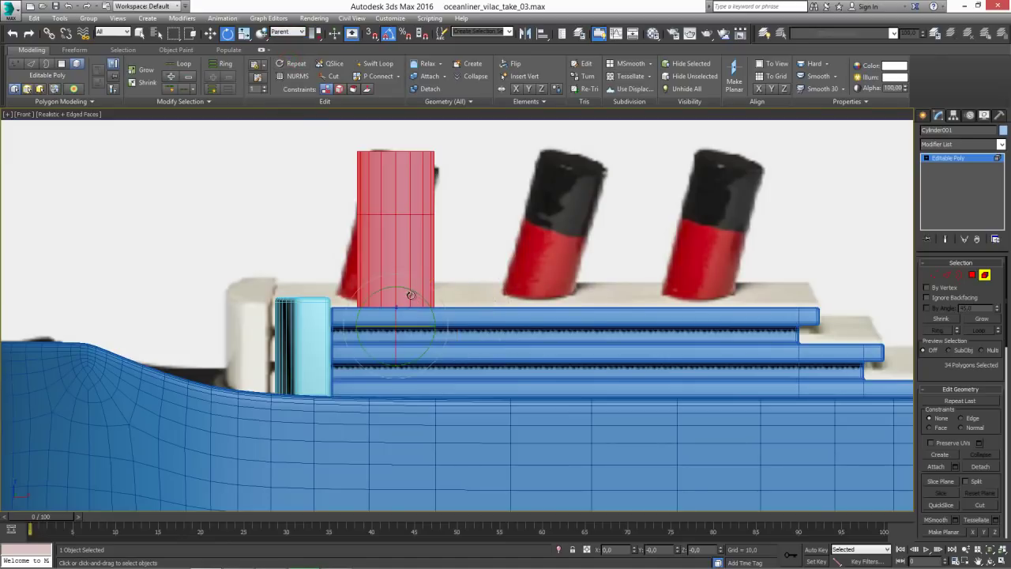
drag(410, 295, 421, 294)
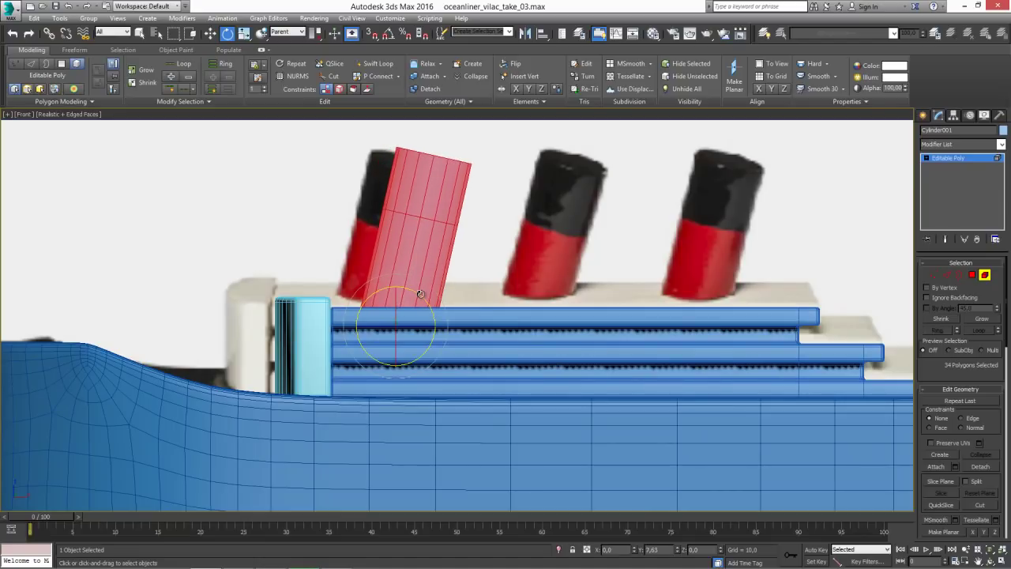
Shrink the funnel uniformly and settle its base onto the top deck.
key(r)
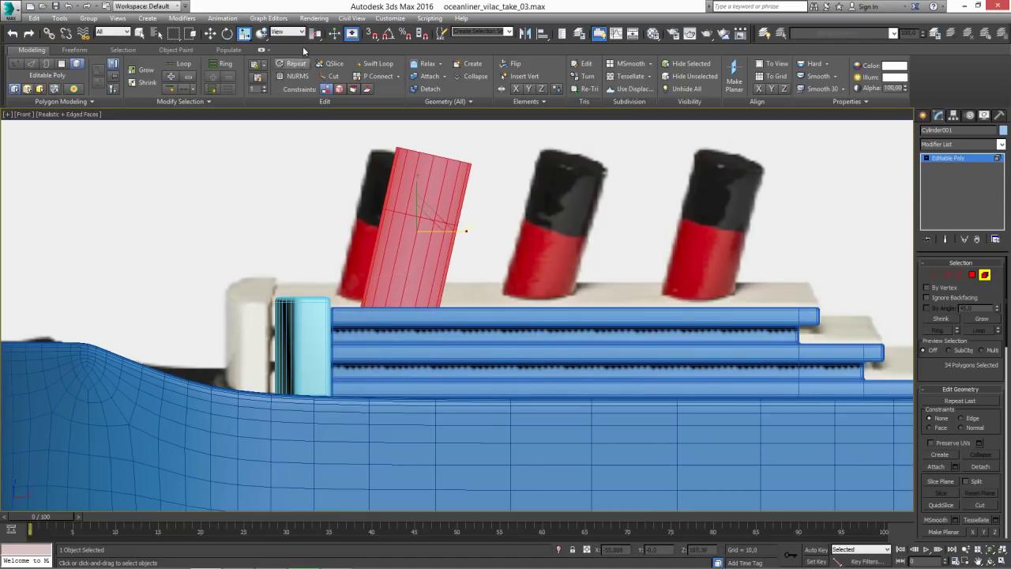
drag(315, 36, 315, 97)
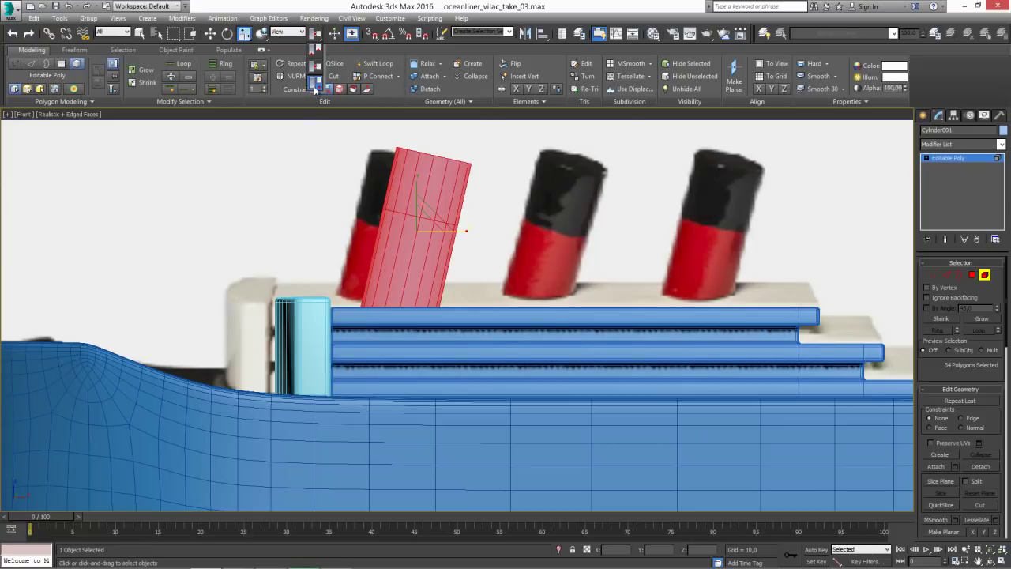
click(289, 32)
click(292, 65)
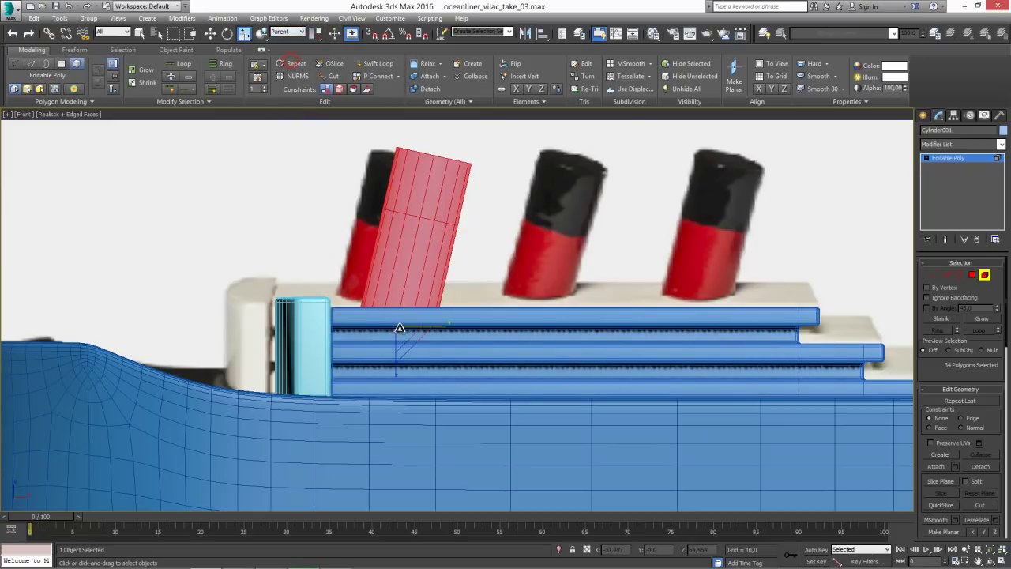
drag(401, 338, 401, 341)
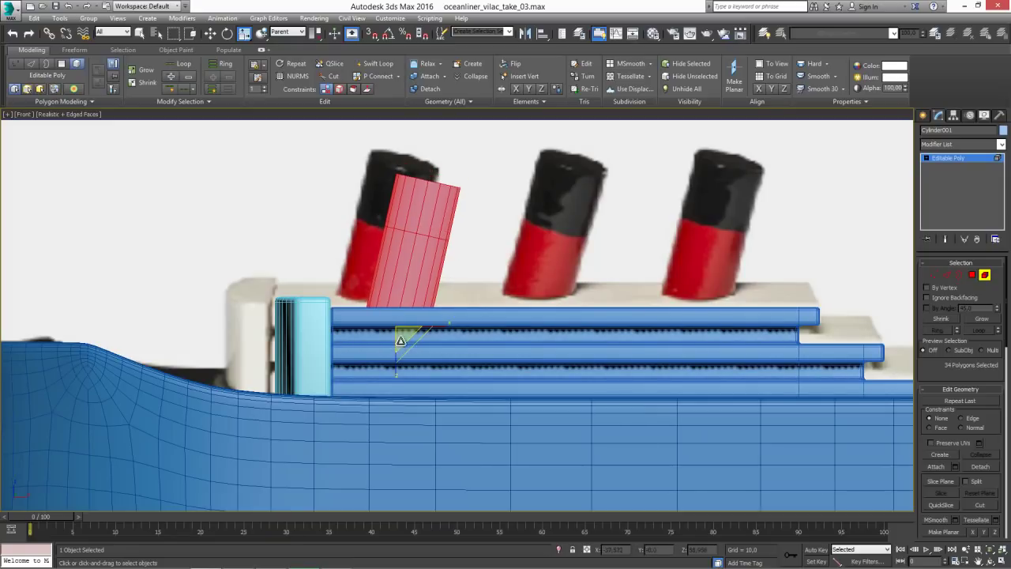
key(w)
drag(416, 216, 415, 218)
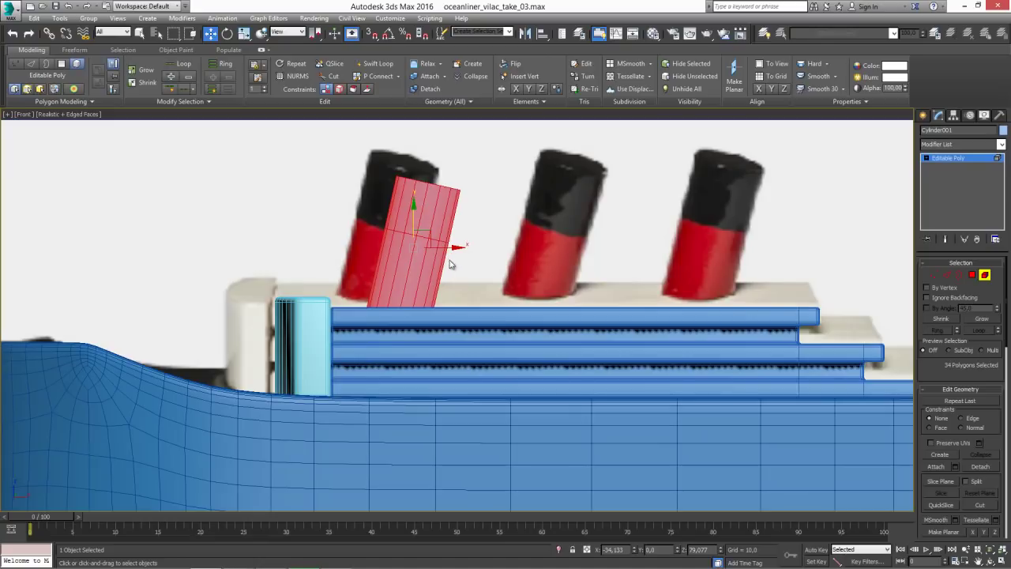
QSlice the funnel's vertices along the deck's top edge with vertex snapping on.
scroll(463, 323, up, 3)
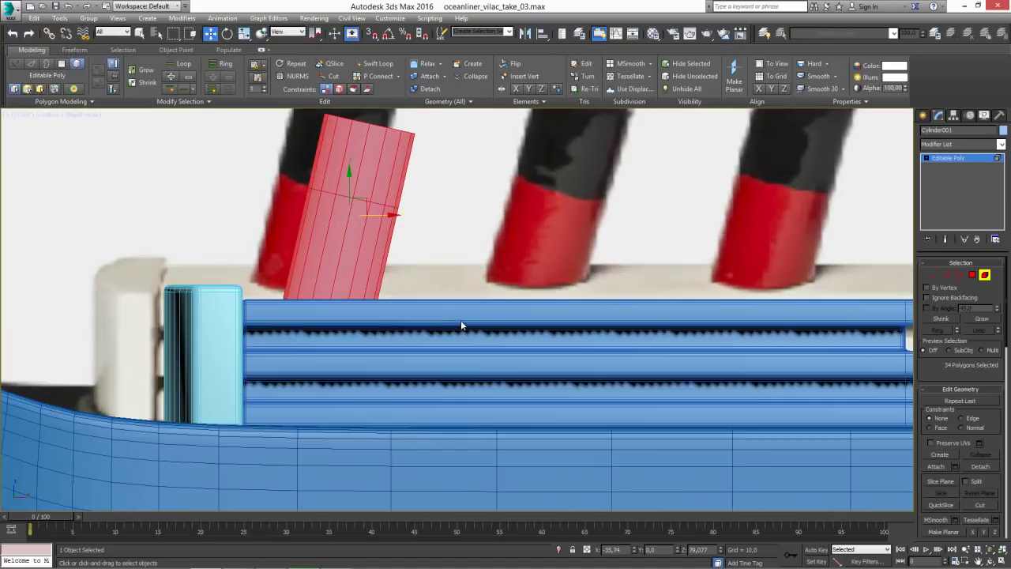
middle_drag(462, 325, 444, 339)
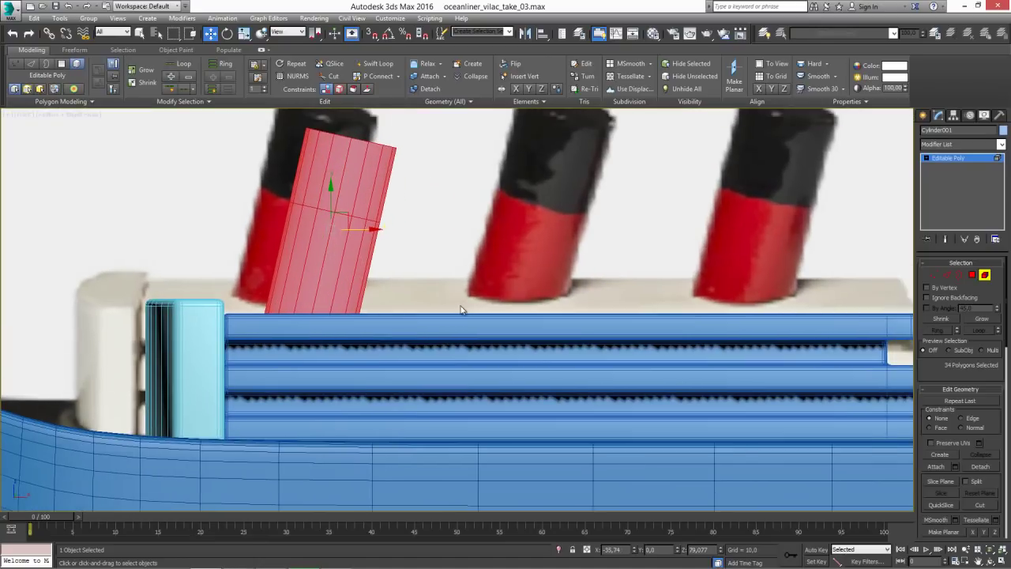
click(935, 276)
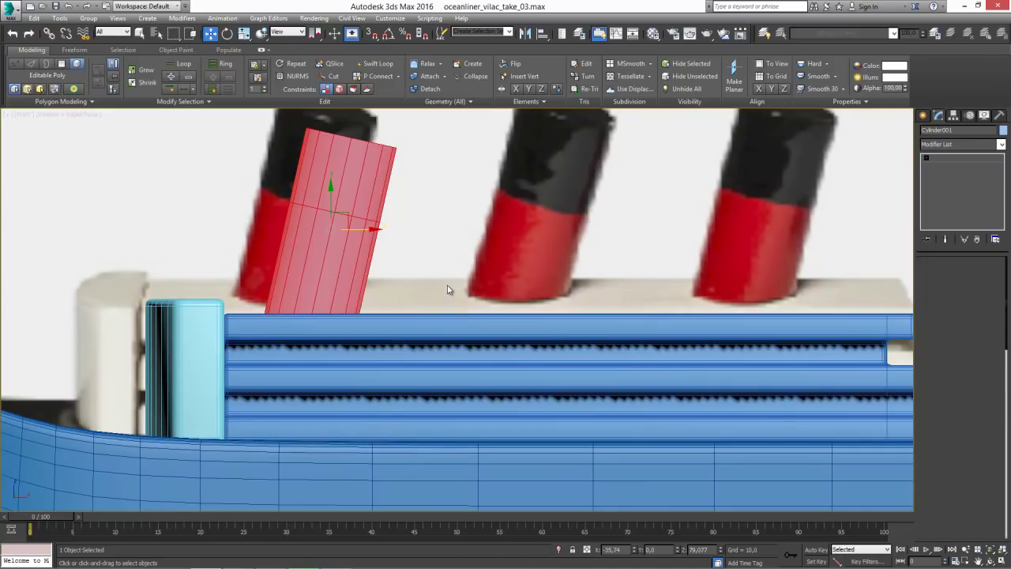
right_click(446, 287)
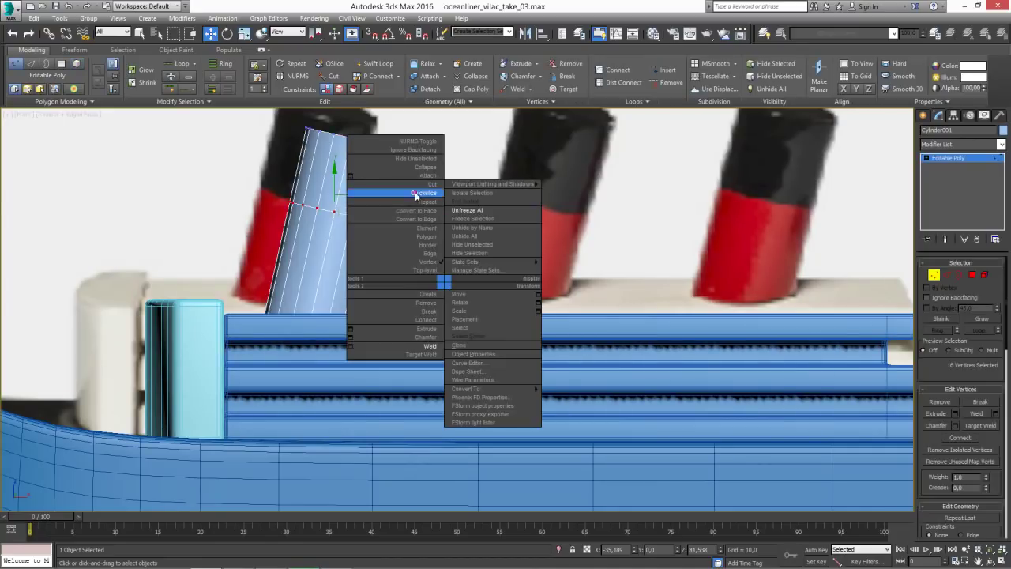
click(415, 192)
key(s)
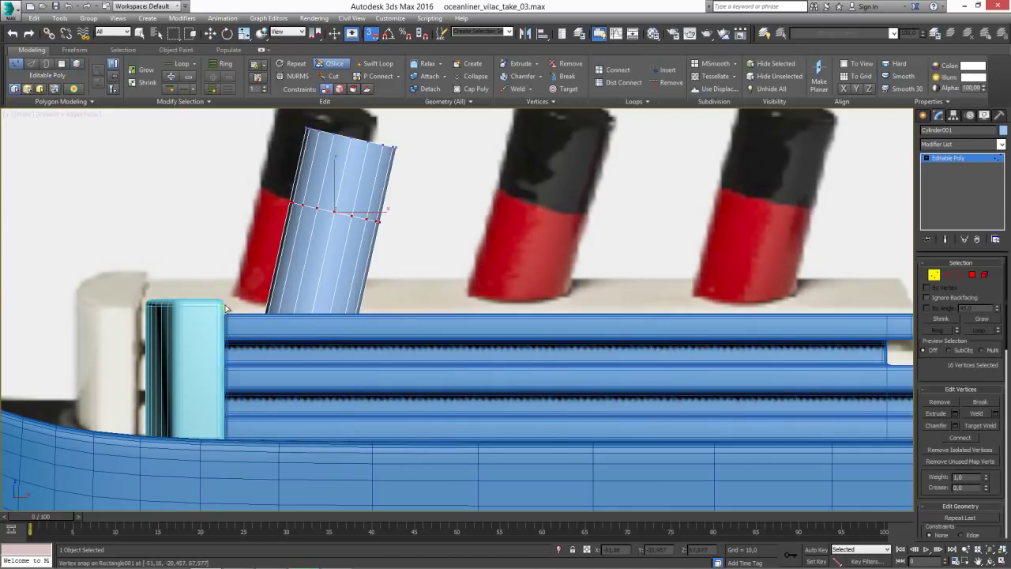
click(230, 324)
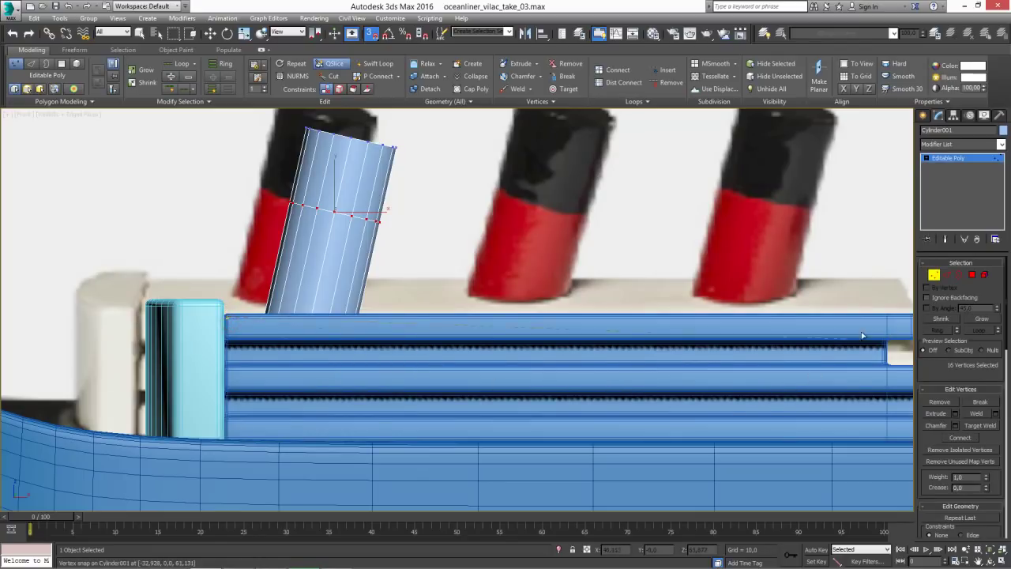
click(884, 321)
key(w)
In wireframe, select the funnel's bottom border below the cut, then return to Front view.
key(F3)
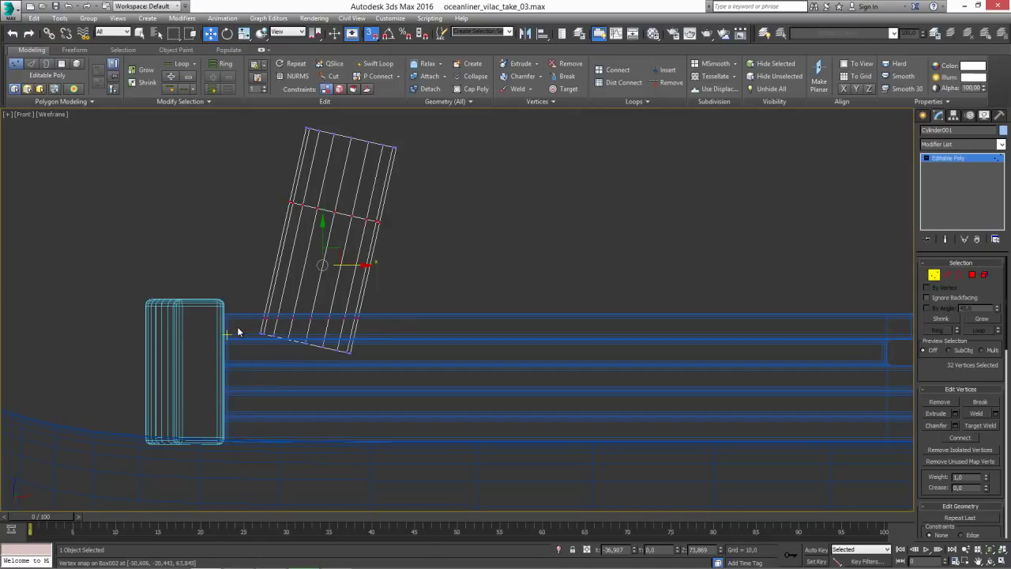
drag(242, 322, 334, 377)
alt+middle_drag(287, 368, 320, 384)
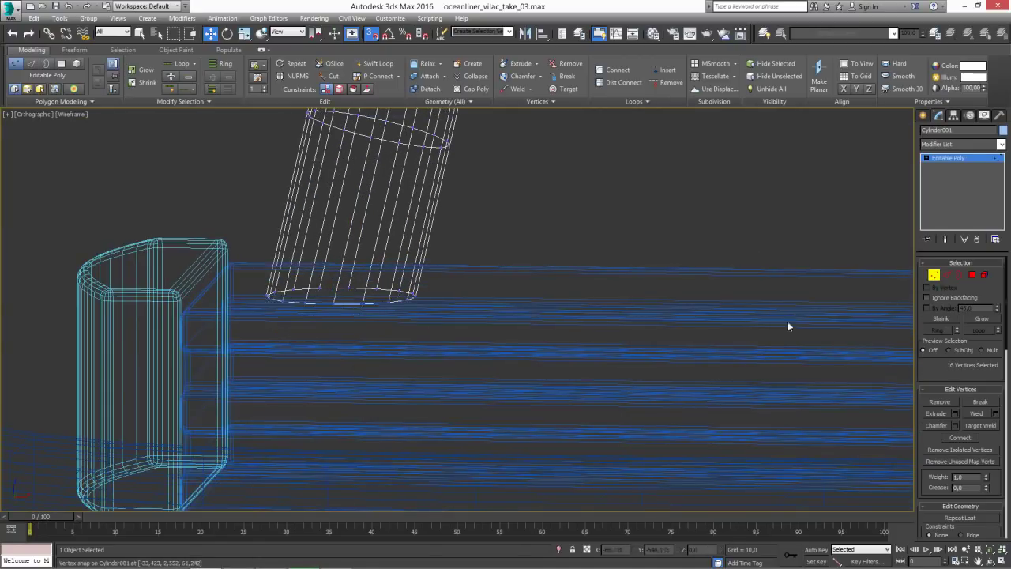
click(959, 275)
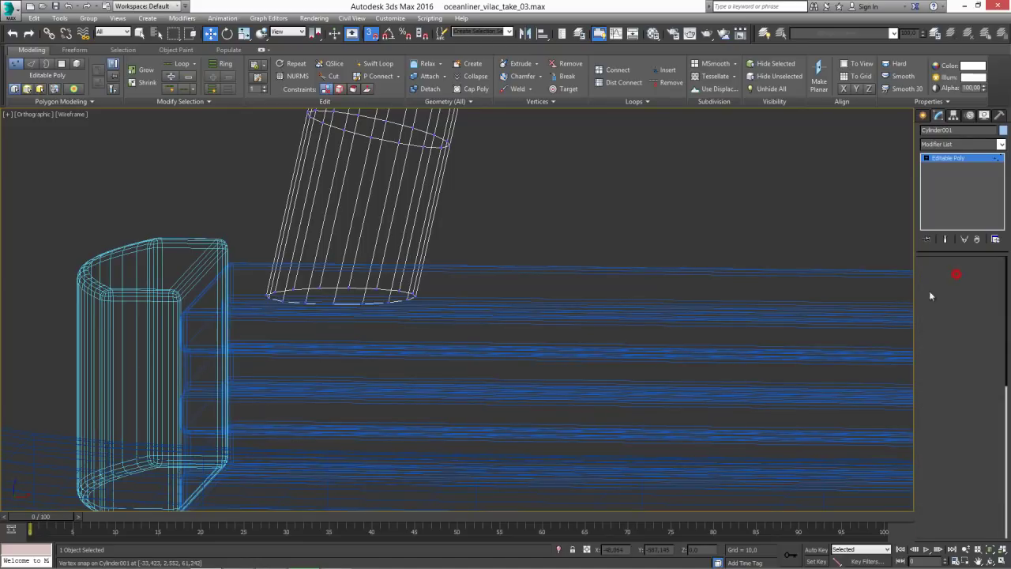
click(406, 296)
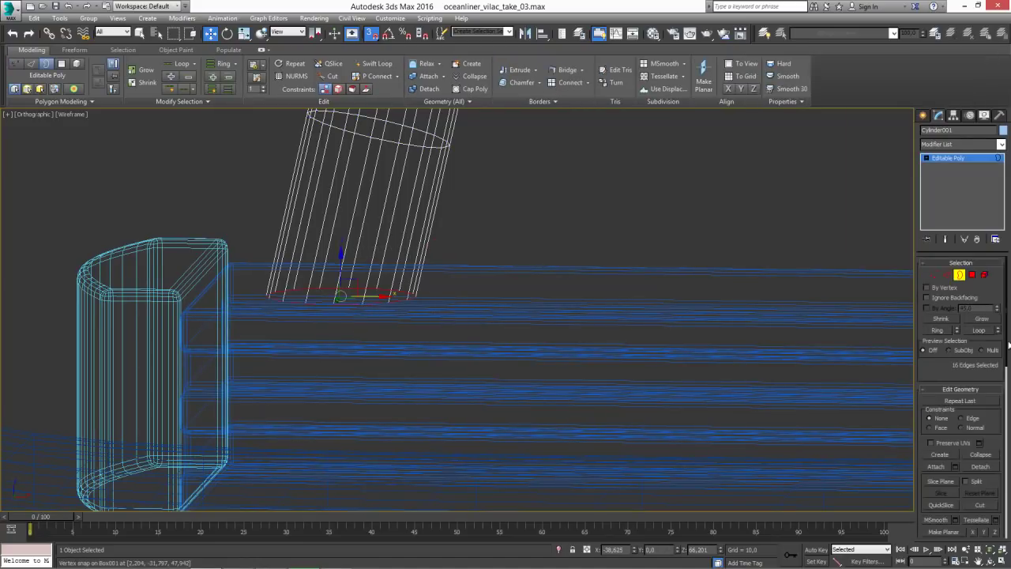
drag(1009, 344, 1007, 522)
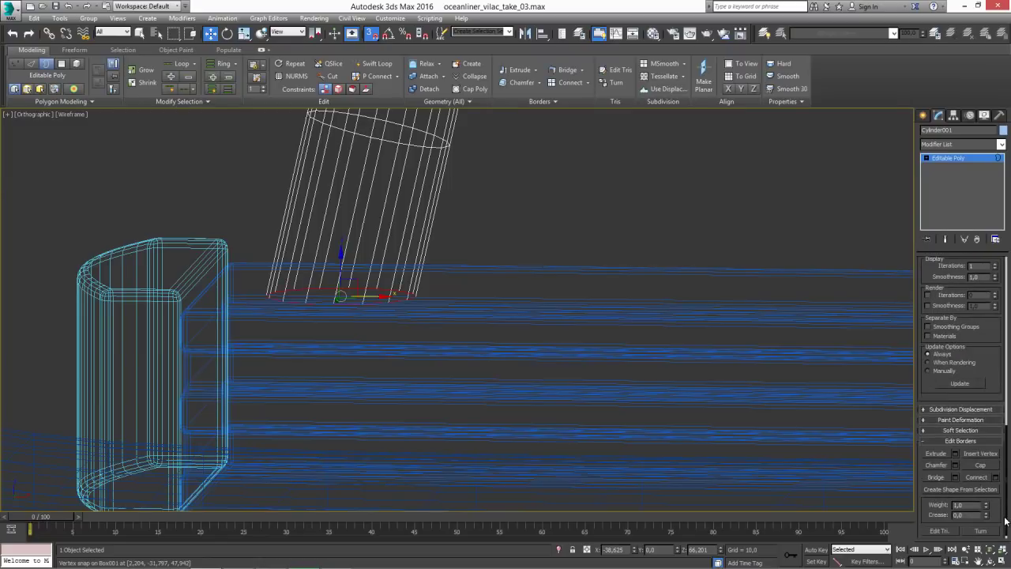
middle_drag(531, 209, 532, 305)
click(953, 157)
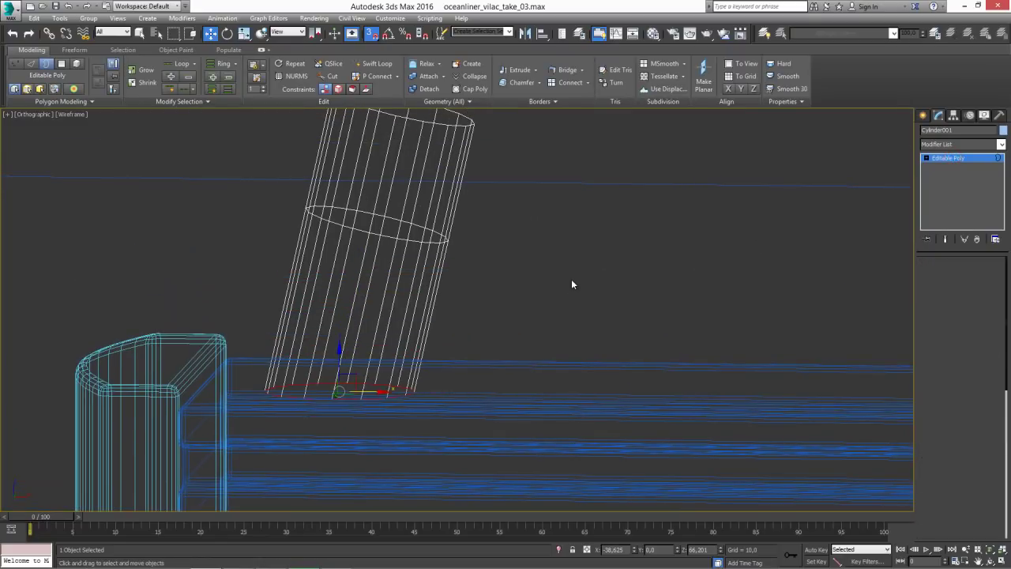
key(f)
scroll(535, 304, down, 4)
middle_drag(685, 298, 622, 286)
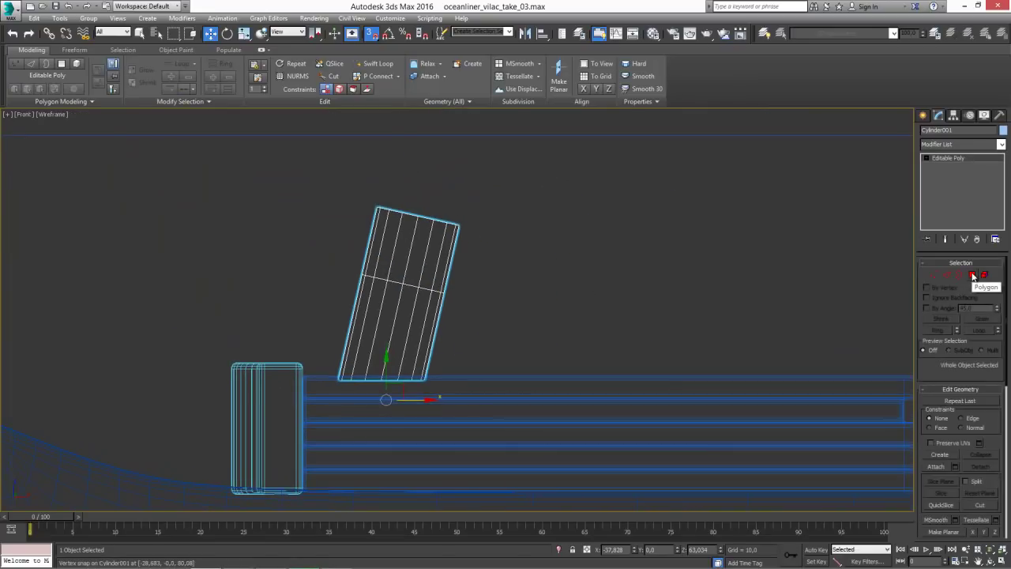
Add a Chamfer modifier: tension 0,5, Unsmoothed Edges, Amount about 0,61, 2 segments.
click(1001, 144)
mouse_move(1002, 166)
mouse_down()
mouse_move(1001, 423)
mouse_move(1002, 253)
mouse_up()
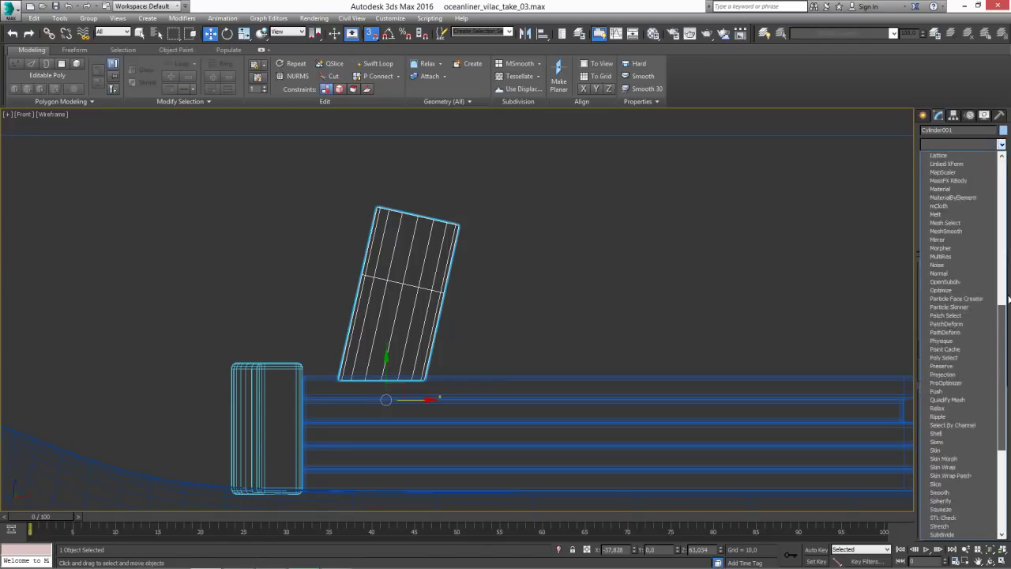
click(947, 214)
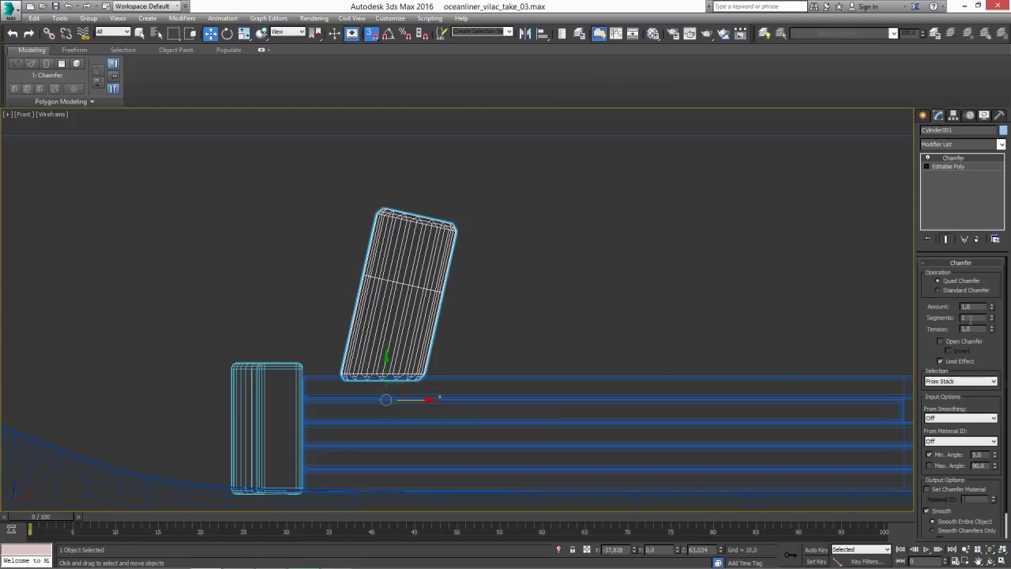
text(0,5)
key(Return)
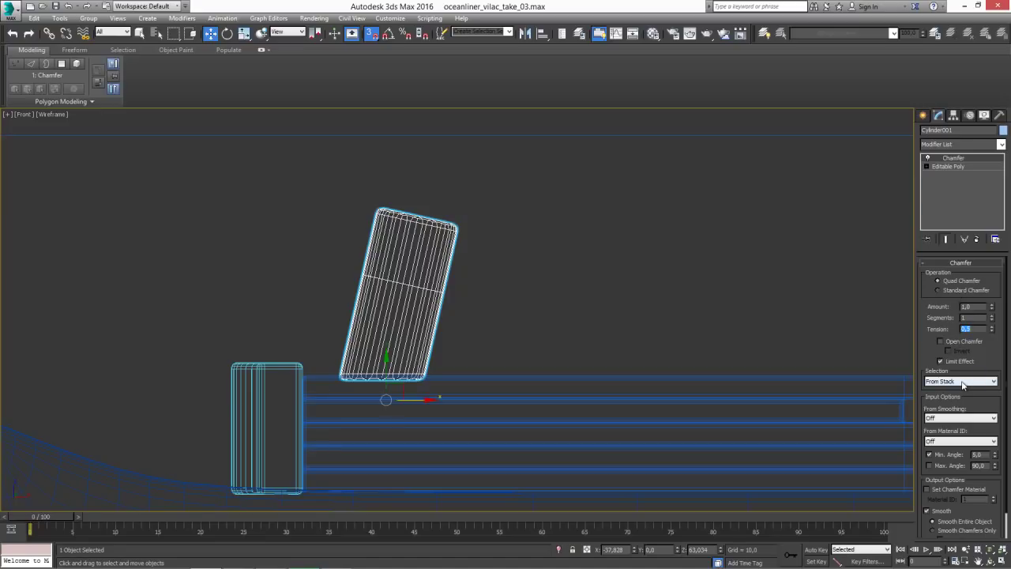
click(961, 415)
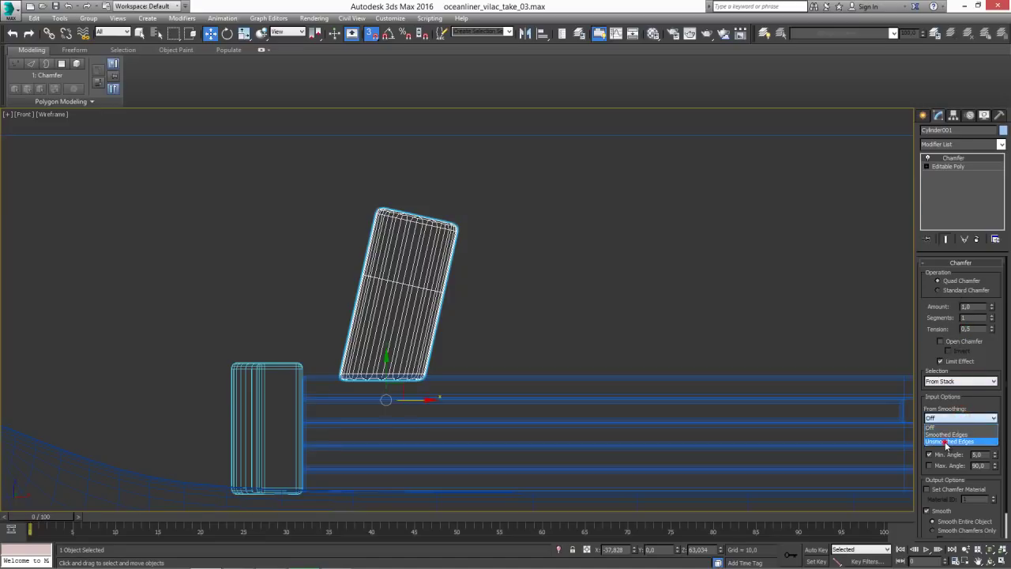
click(947, 442)
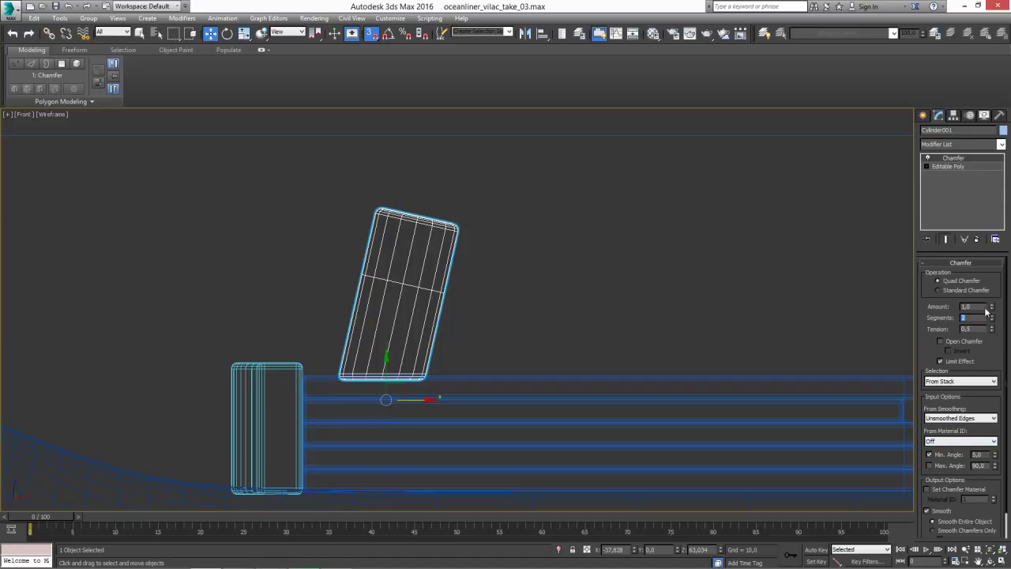
drag(993, 308, 993, 332)
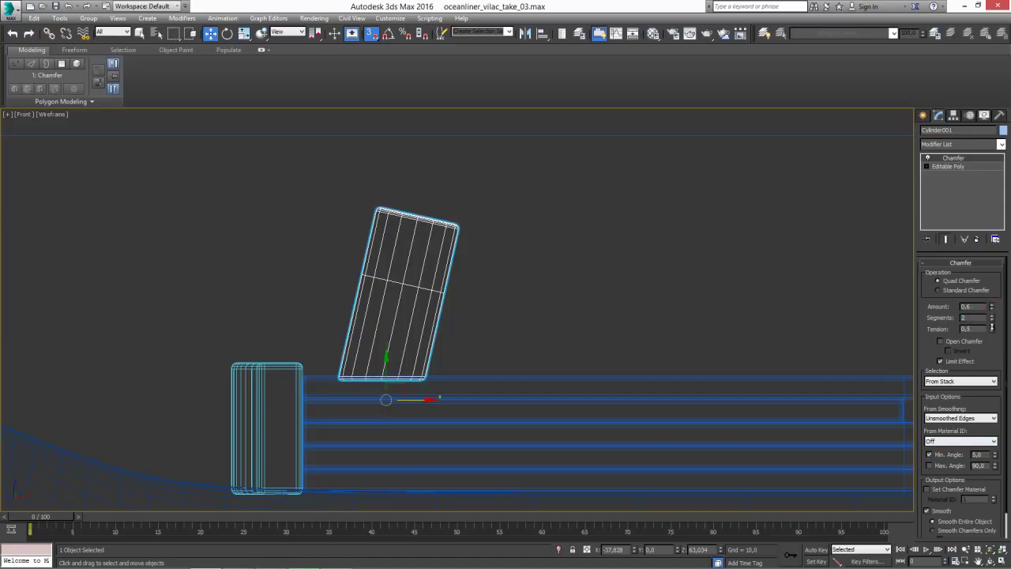
Raise the chamfered funnel so it sits on the top deck in shaded view.
key(F3)
drag(387, 400, 386, 366)
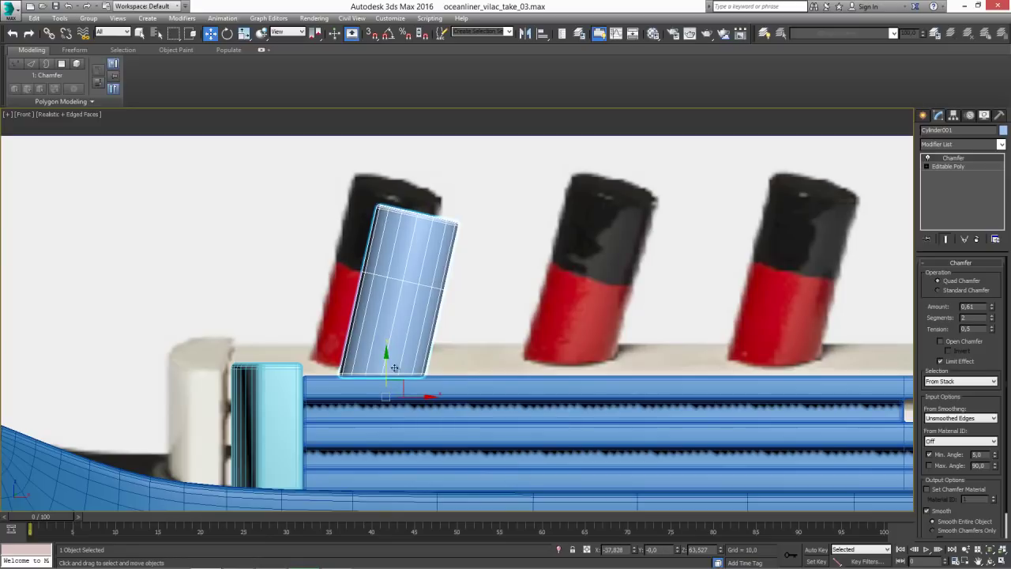
middle_drag(394, 367, 308, 415)
Clone the funnel as instances and line the copies up with the photo's middle and right funnels.
shift+drag(308, 415, 486, 411)
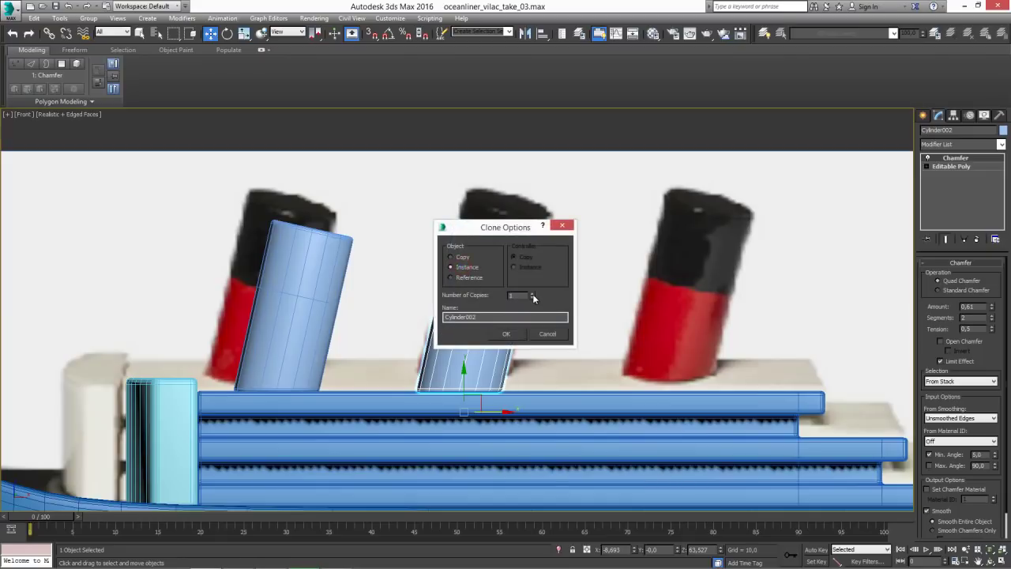
click(508, 333)
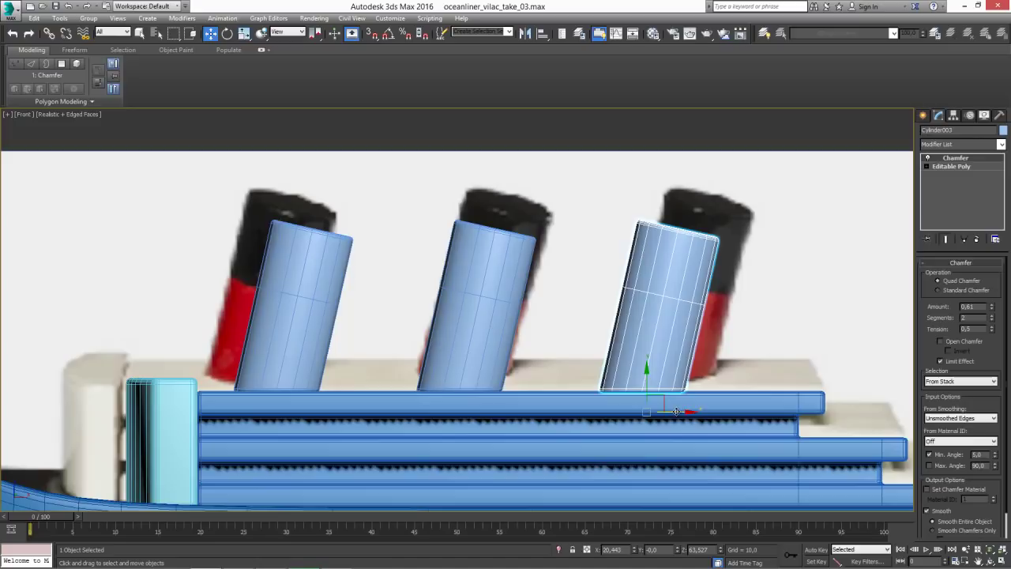
drag(676, 411, 705, 412)
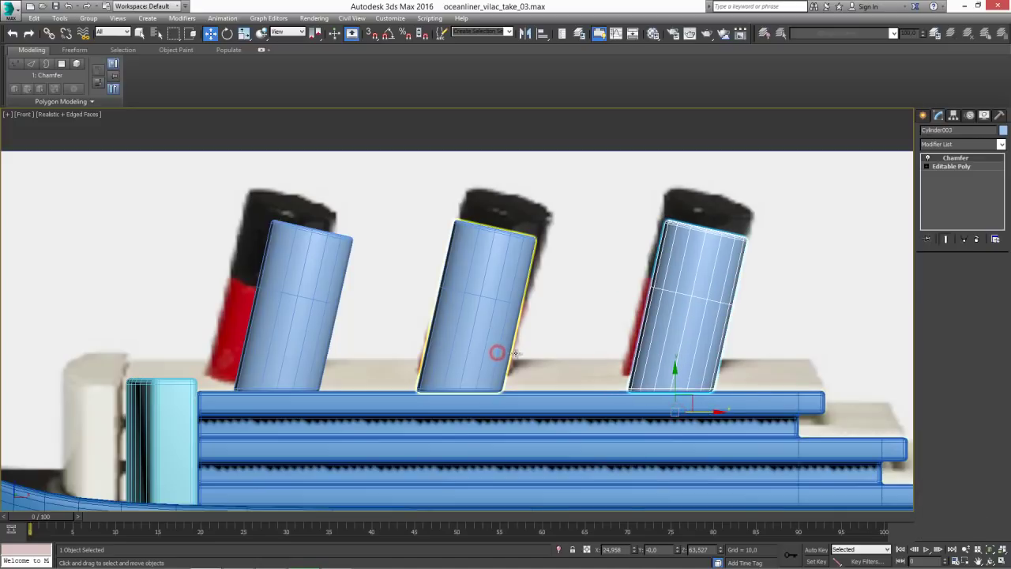
drag(497, 353, 514, 356)
Orbit to an angled view of the whole ship and select the hull.
scroll(514, 356, down, 3)
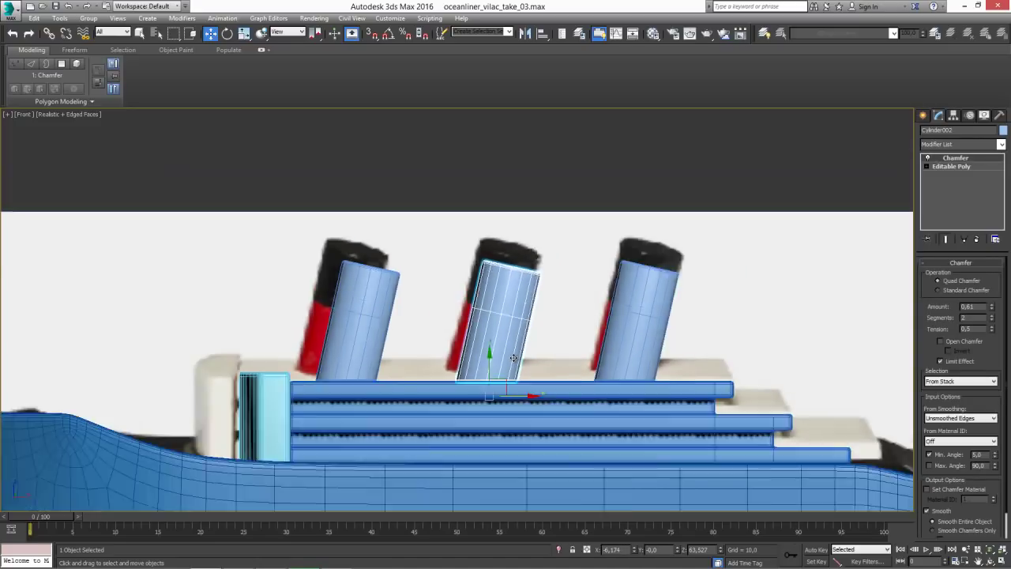
scroll(514, 357, down, 2)
mouse_move(513, 359)
alt+middle_down()
mouse_move(523, 403)
mouse_move(543, 395)
mouse_move(549, 414)
mouse_move(514, 427)
alt+middle_up()
scroll(524, 402, down, 2)
click(514, 427)
In Top view, scale the whole hull element down across its width along Y.
click(965, 208)
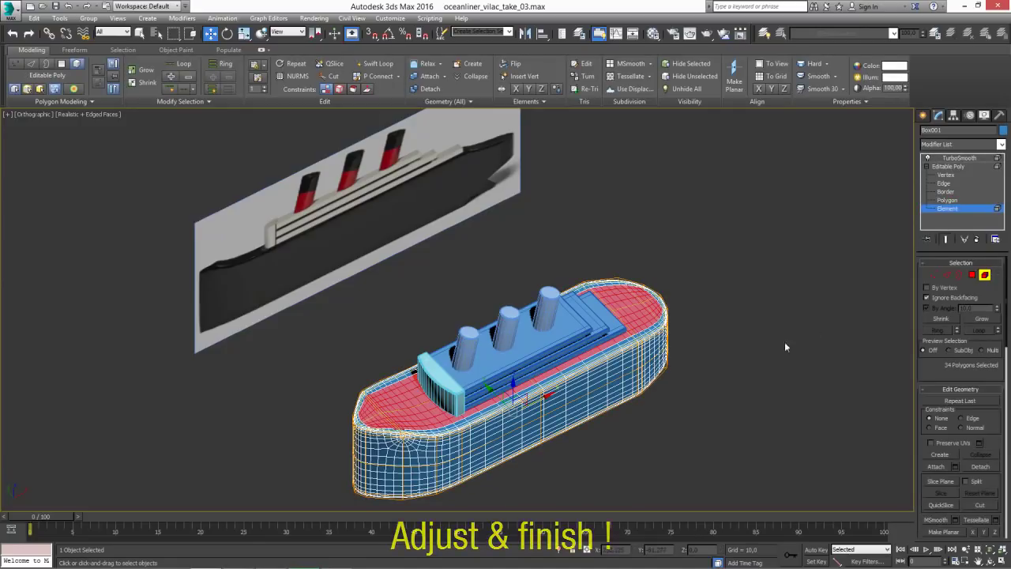
key(t)
key(r)
drag(469, 264, 470, 274)
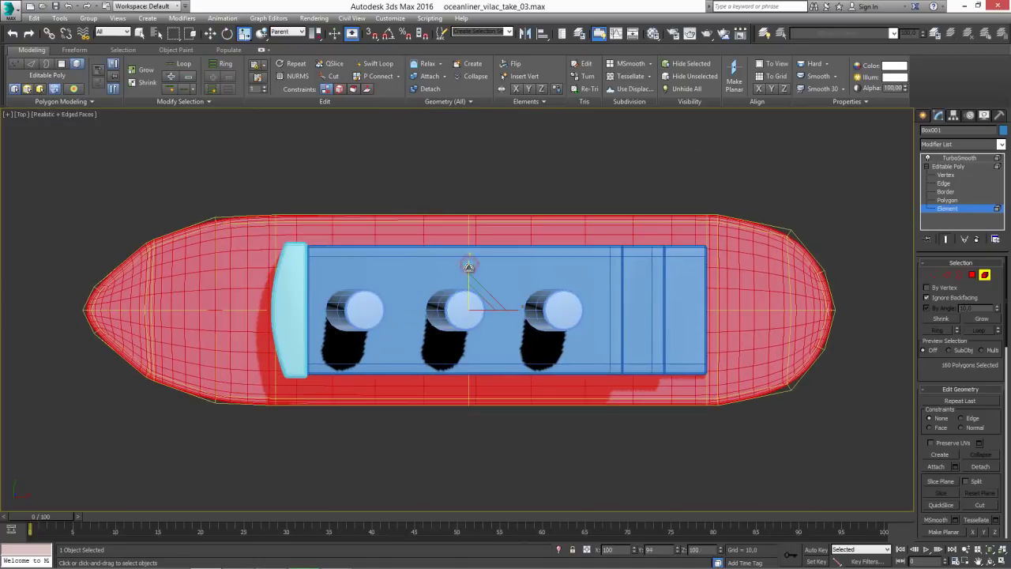